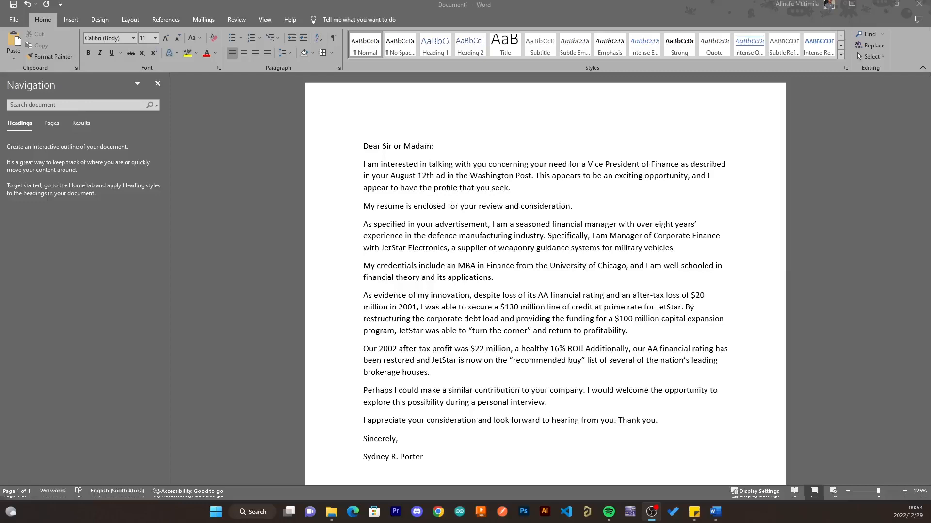
- Activate the Word window holding the Vice President of Finance cover letter
{"action": "left_click", "coordinate": [166, 132]}
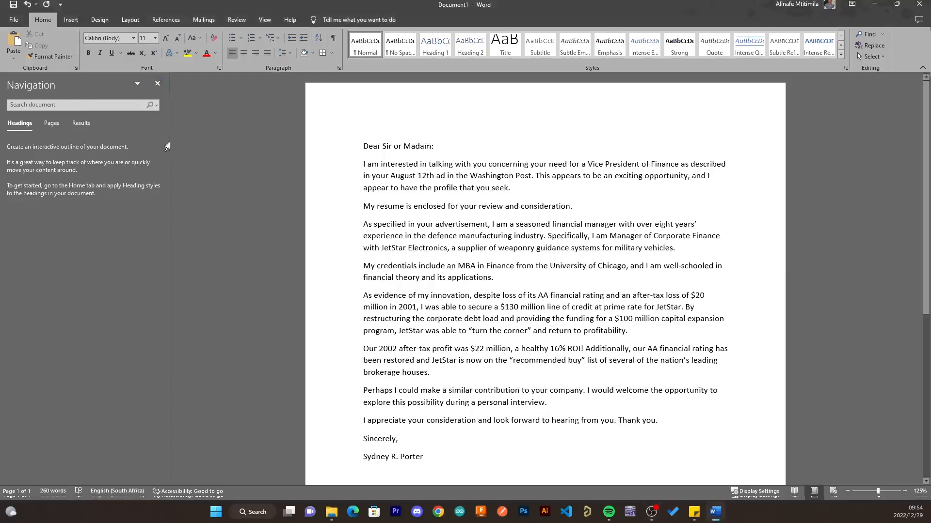
- Close the Navigation pane beside the cover letter
{"action": "left_click", "coordinate": [157, 85]}
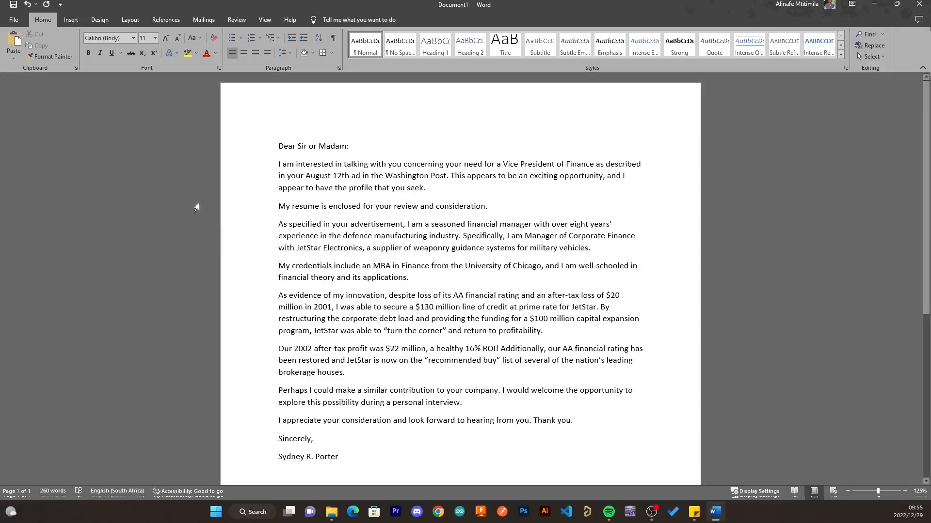
- Insert a page break from the Insert tab after the first paragraph ending 'seek.'
{"action": "left_click", "coordinate": [78, 20]}
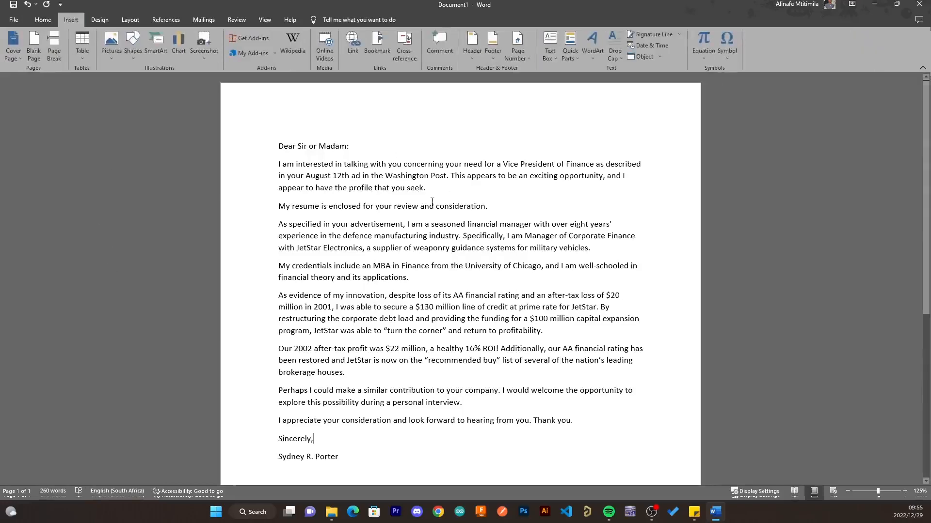
{"action": "left_click", "coordinate": [426, 189]}
{"action": "left_click", "coordinate": [54, 46]}
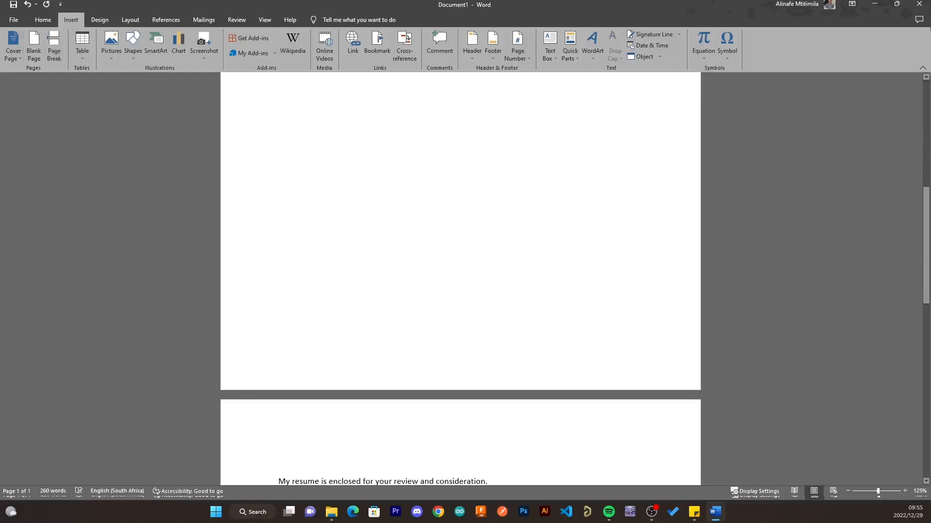
{"action": "scroll", "coordinate": [512, 434], "scroll_direction": "down", "scroll_amount": 2}
{"action": "scroll", "coordinate": [512, 433], "scroll_direction": "down", "scroll_amount": 3}
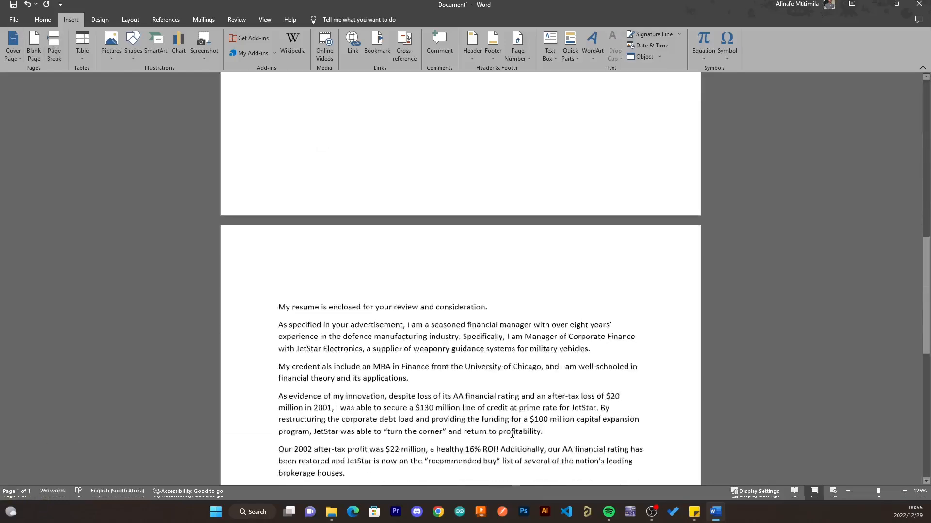
{"action": "scroll", "coordinate": [513, 435], "scroll_direction": "up", "scroll_amount": 3}
{"action": "scroll", "coordinate": [512, 434], "scroll_direction": "up", "scroll_amount": 6}
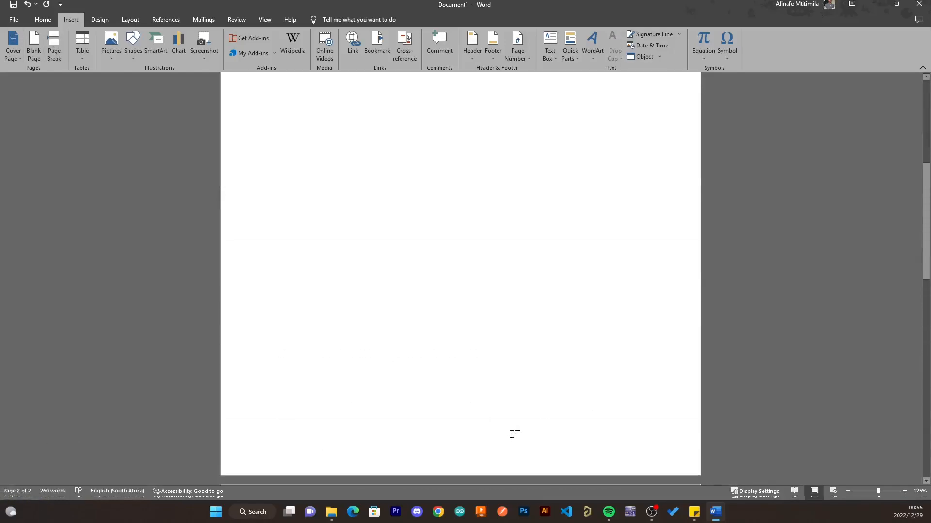
- Backspace away the page break before 'My resume' so the letter is one page again
{"action": "scroll", "coordinate": [512, 434], "scroll_direction": "down", "scroll_amount": 6}
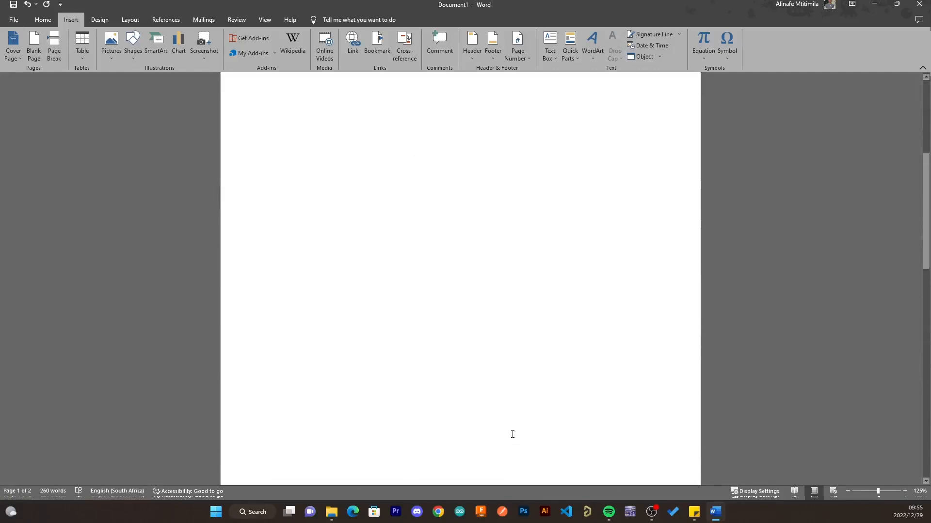
{"action": "left_click", "coordinate": [264, 348]}
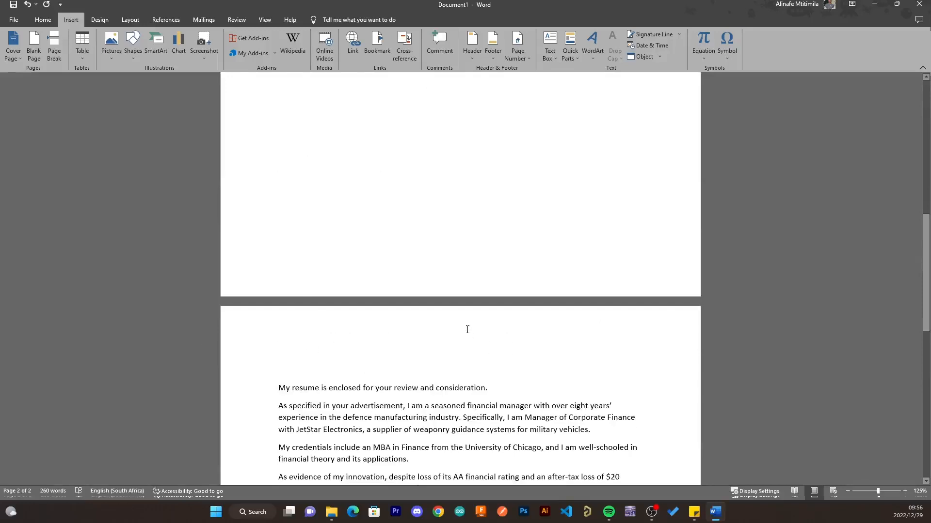
{"action": "key", "text": "BackSpace"}
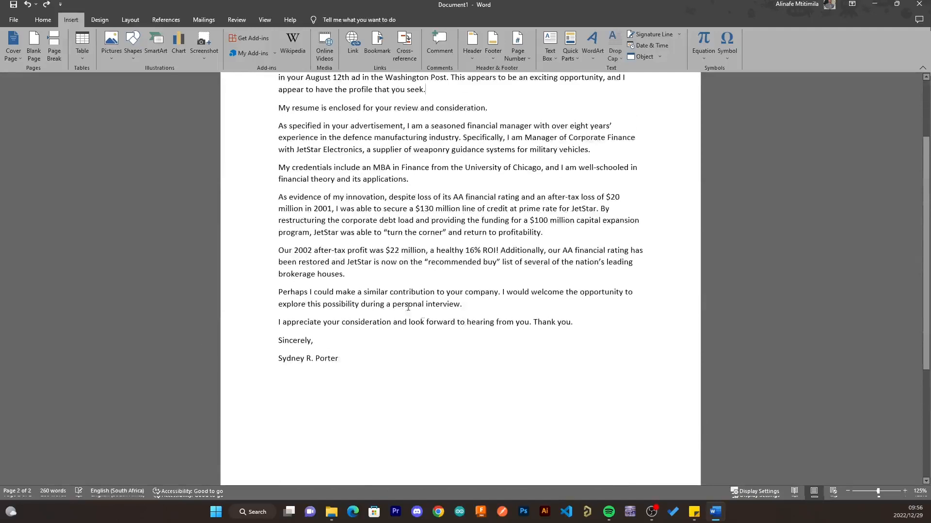
{"action": "scroll", "coordinate": [373, 276], "scroll_direction": "up", "scroll_amount": 1}
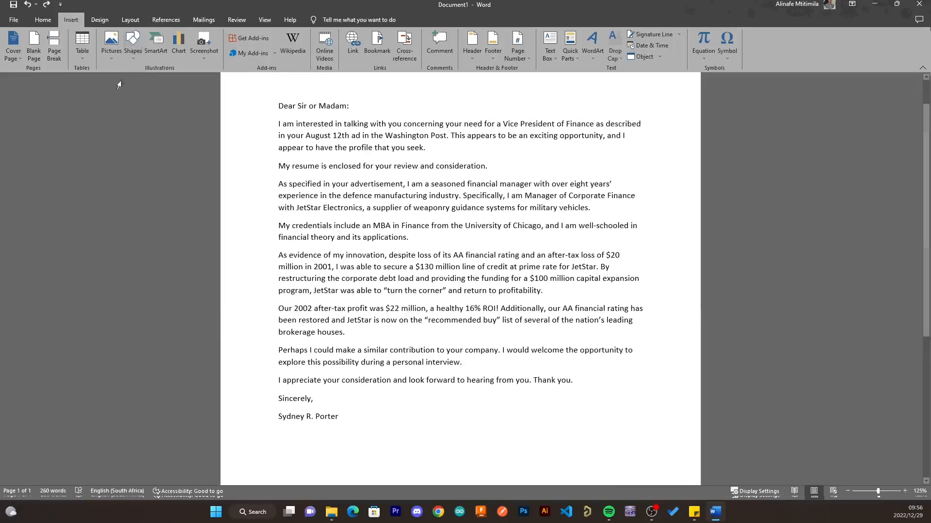
- Insert a Ctrl+Enter page break after 'seek.', pushing 'My resume is enclosed…' to page 2
{"action": "left_click", "coordinate": [131, 23]}
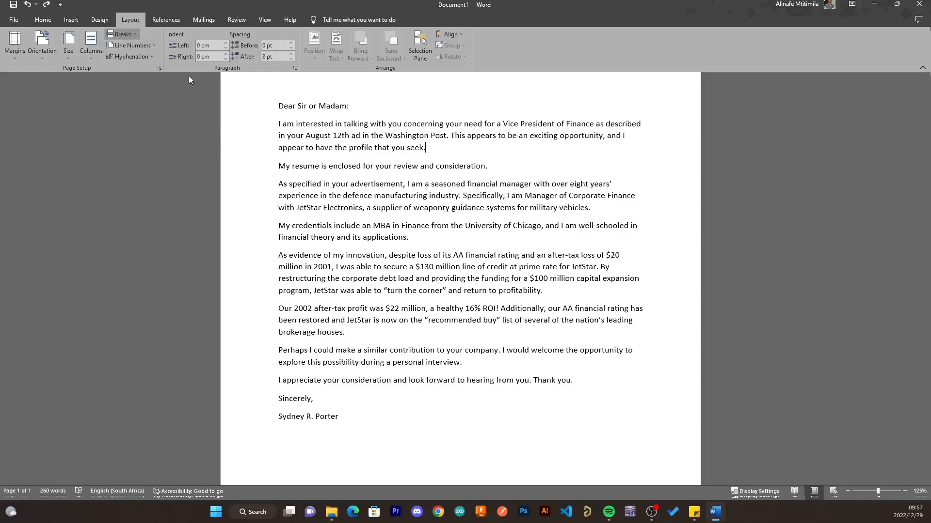
{"action": "key", "text": "ctrl+Return"}
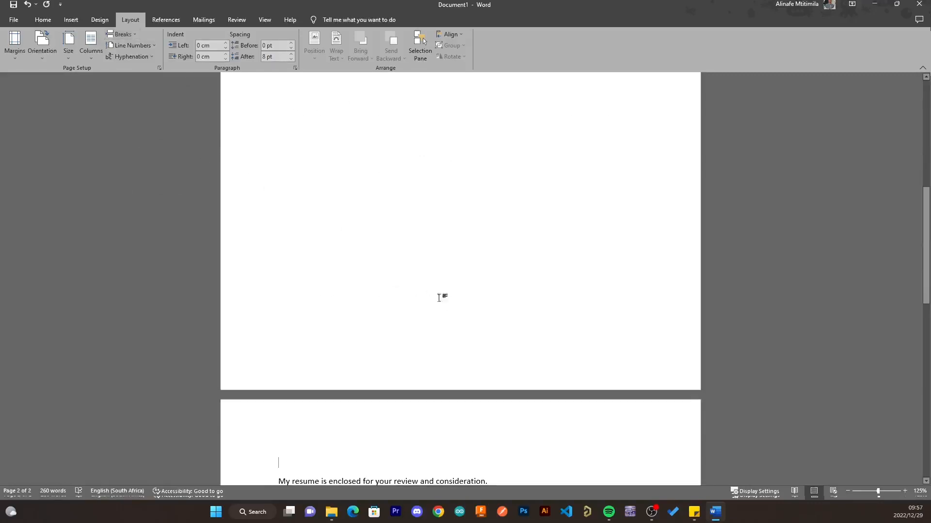
{"action": "scroll", "coordinate": [439, 298], "scroll_direction": "up", "scroll_amount": 3}
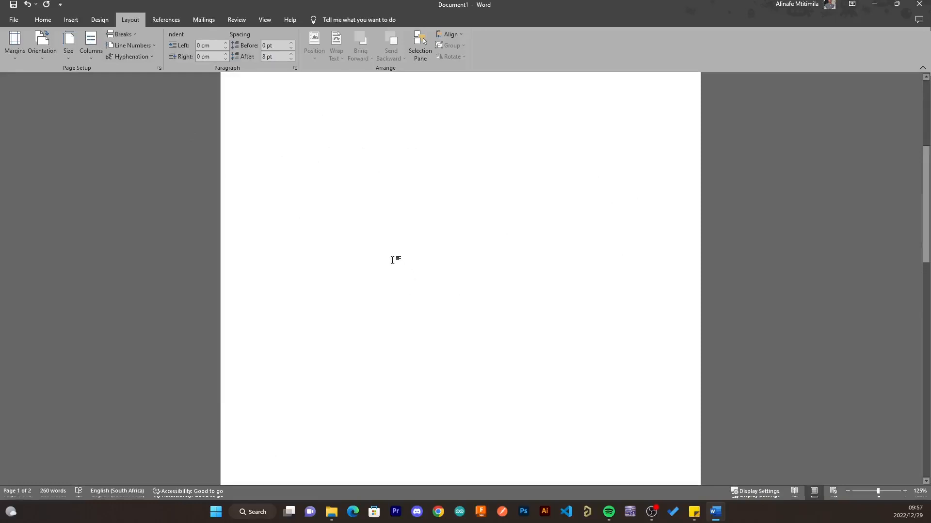
{"action": "scroll", "coordinate": [345, 333], "scroll_direction": "up", "scroll_amount": 5}
{"action": "scroll", "coordinate": [348, 335], "scroll_direction": "up", "scroll_amount": 1}
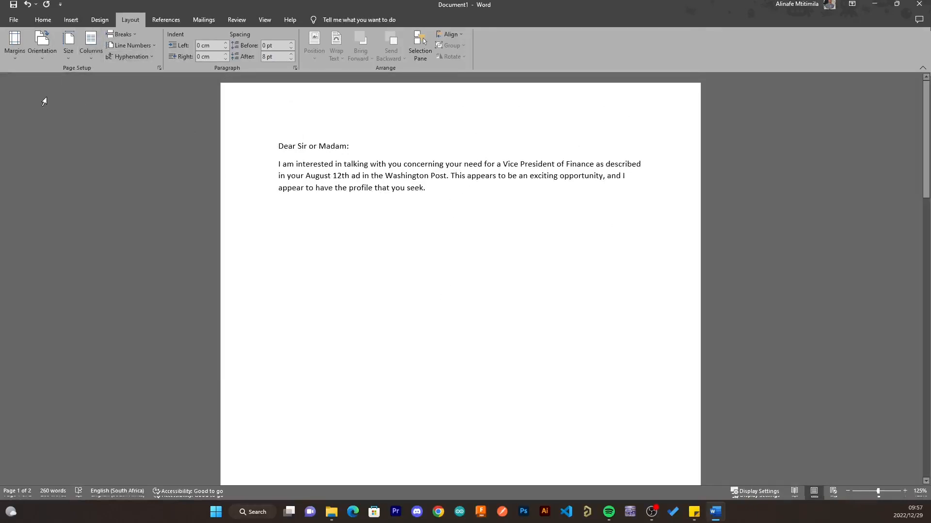
{"action": "left_click", "coordinate": [40, 22]}
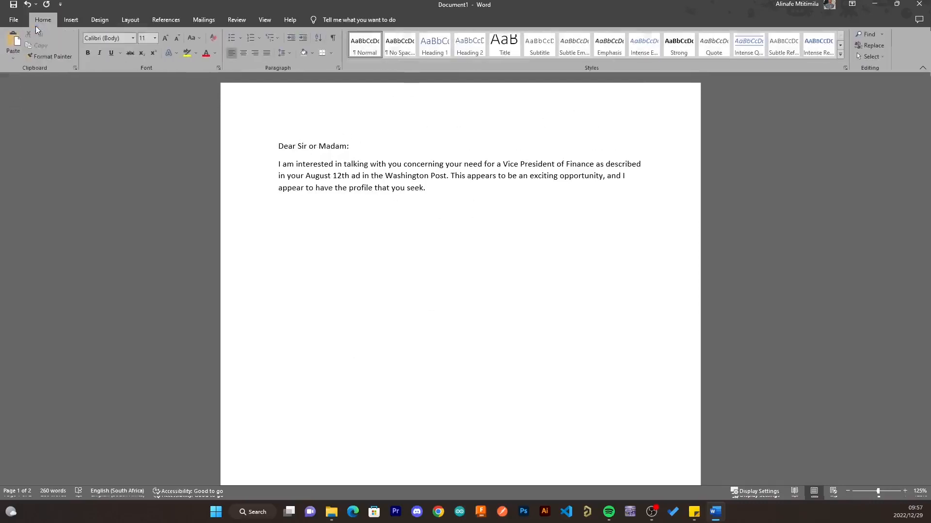
- Turn on Show/Hide ¶ to reveal the formatting marks and page break
{"action": "left_click", "coordinate": [334, 39]}
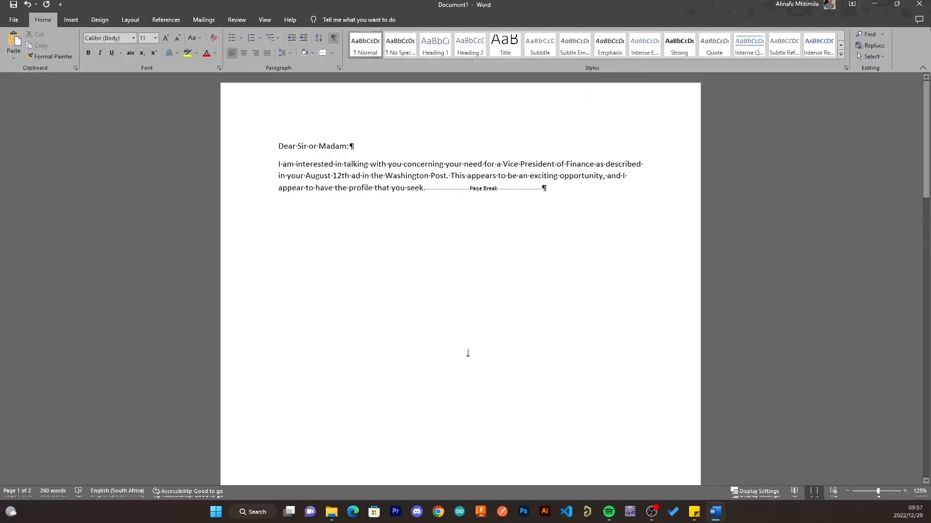
{"action": "scroll", "coordinate": [531, 345], "scroll_direction": "down", "scroll_amount": 5}
{"action": "scroll", "coordinate": [531, 345], "scroll_direction": "down", "scroll_amount": 6}
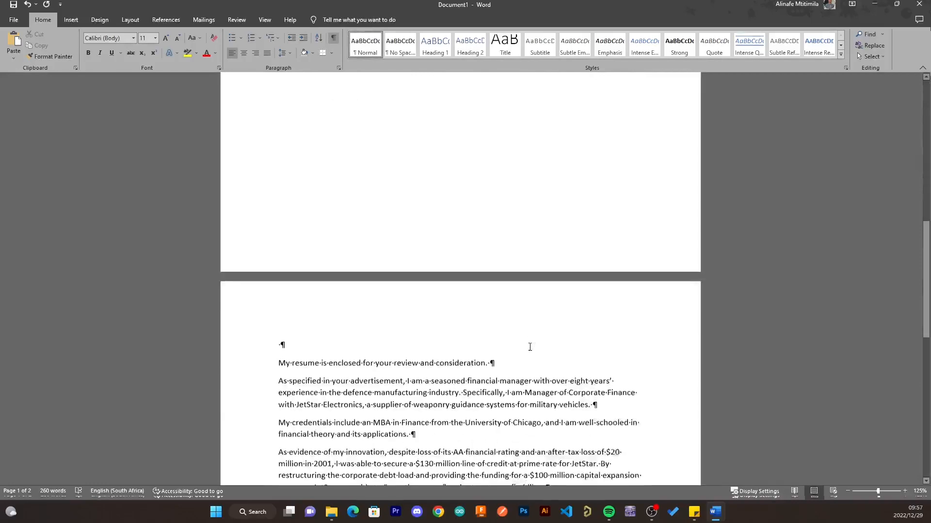
{"action": "scroll", "coordinate": [329, 359], "scroll_direction": "down", "scroll_amount": 3}
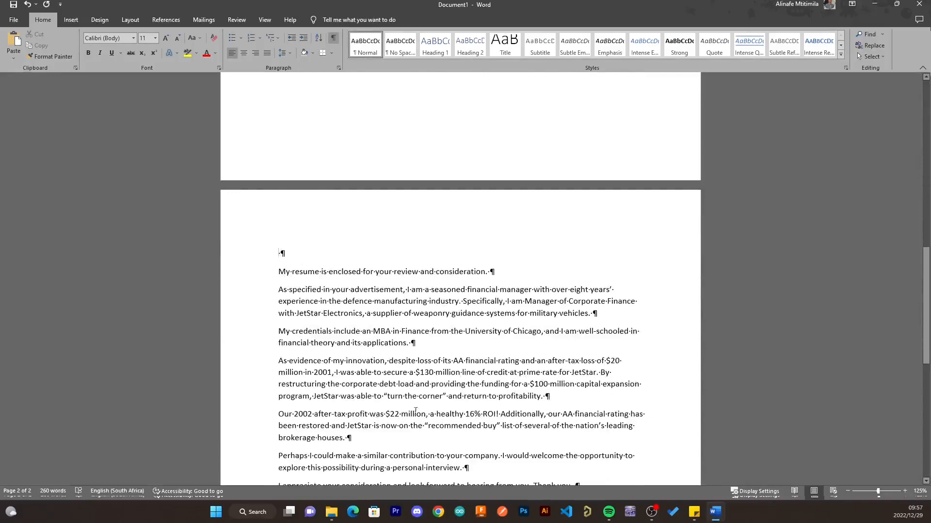
{"action": "scroll", "coordinate": [482, 289], "scroll_direction": "up", "scroll_amount": 9}
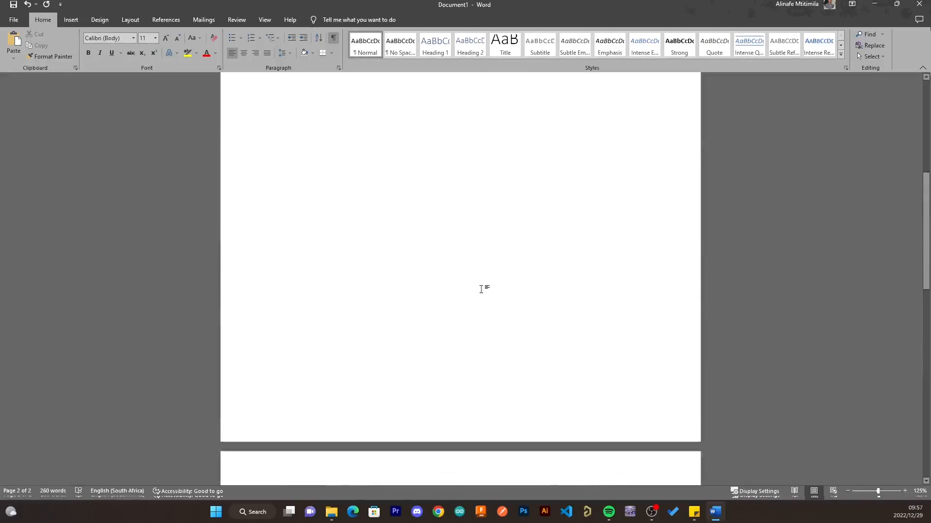
{"action": "scroll", "coordinate": [481, 289], "scroll_direction": "up", "scroll_amount": 10}
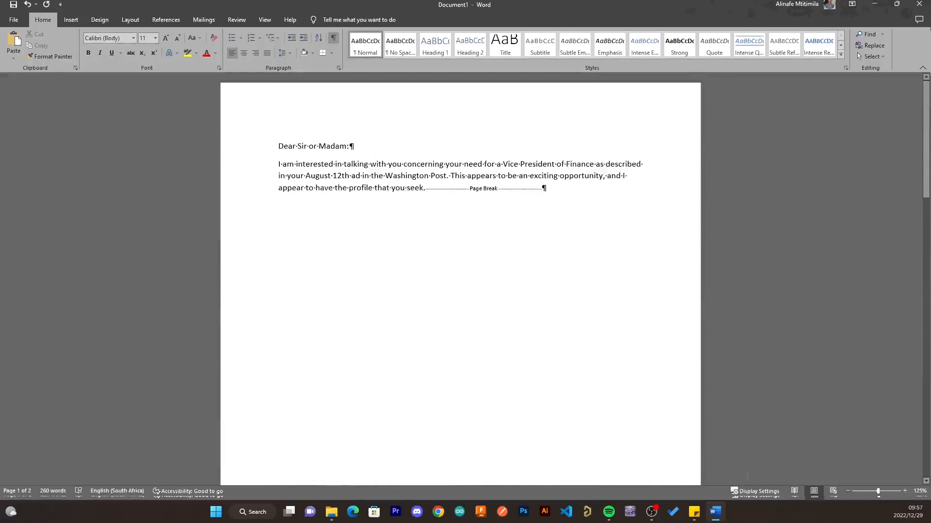
{"action": "scroll", "coordinate": [683, 347], "scroll_direction": "up", "scroll_amount": 19}
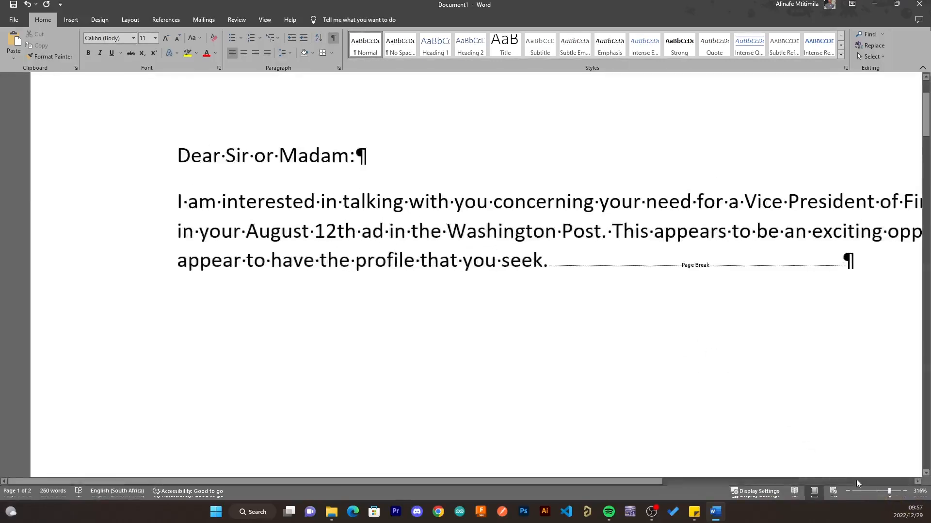
- Zoom down and put the caret just after the first paragraph, before the page break
{"action": "mouse_move", "coordinate": [889, 491]}
{"action": "left_mouse_down"}
{"action": "mouse_move", "coordinate": [876, 491]}
{"action": "mouse_move", "coordinate": [886, 492]}
{"action": "left_mouse_up"}
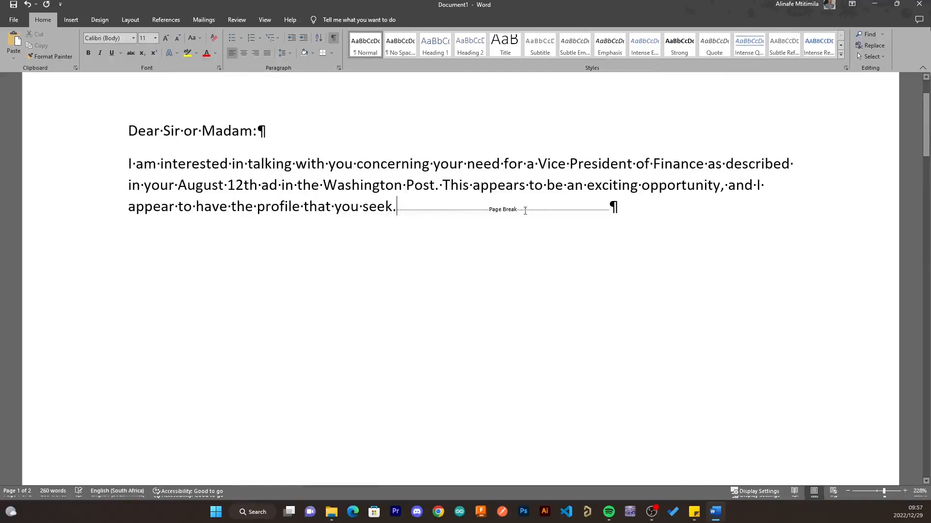
{"action": "left_click", "coordinate": [574, 199]}
{"action": "left_click", "coordinate": [403, 206]}
{"action": "scroll", "coordinate": [314, 304], "scroll_direction": "up", "scroll_amount": 3}
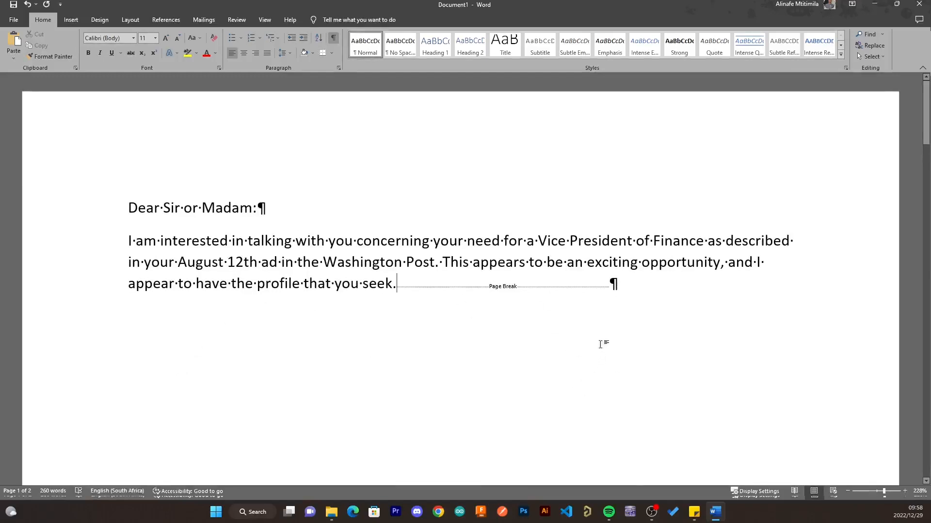
- Delete the page break and hide the formatting marks again
{"action": "key", "text": "Delete"}
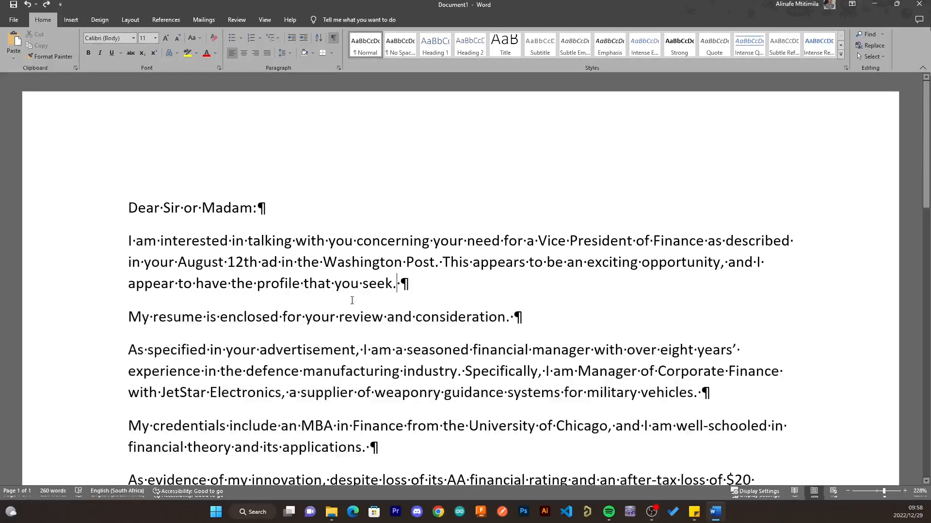
{"action": "left_click", "coordinate": [334, 39]}
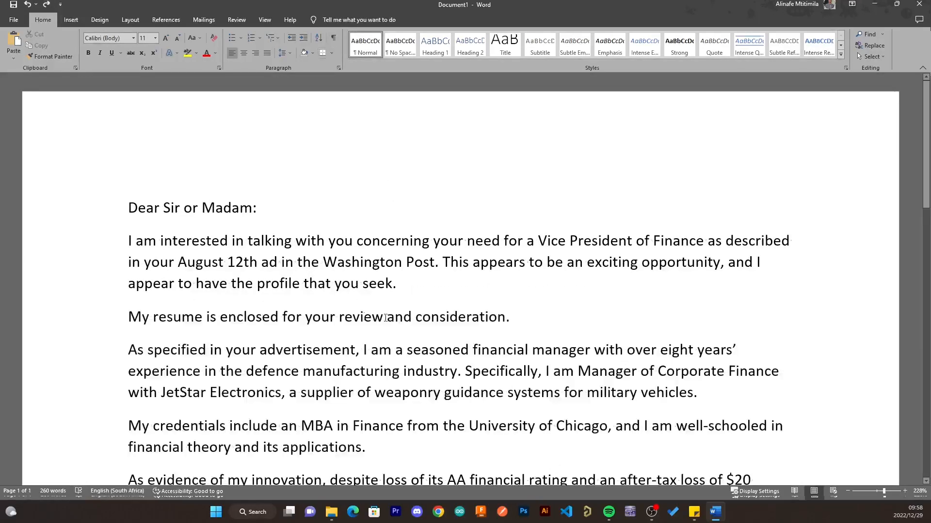
{"action": "scroll", "coordinate": [378, 320], "scroll_direction": "down", "scroll_amount": 4}
{"action": "scroll", "coordinate": [378, 320], "scroll_direction": "down", "scroll_amount": 3}
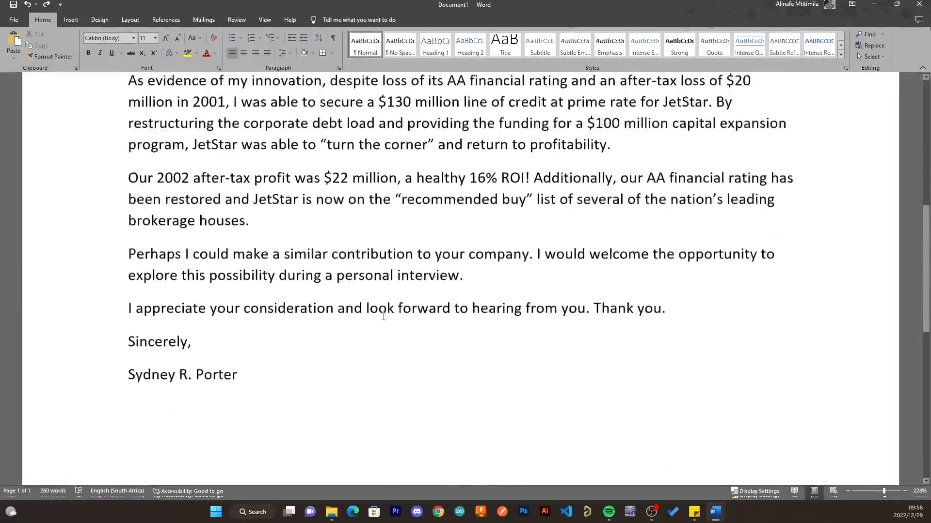
{"action": "scroll", "coordinate": [378, 320], "scroll_direction": "up", "scroll_amount": 1}
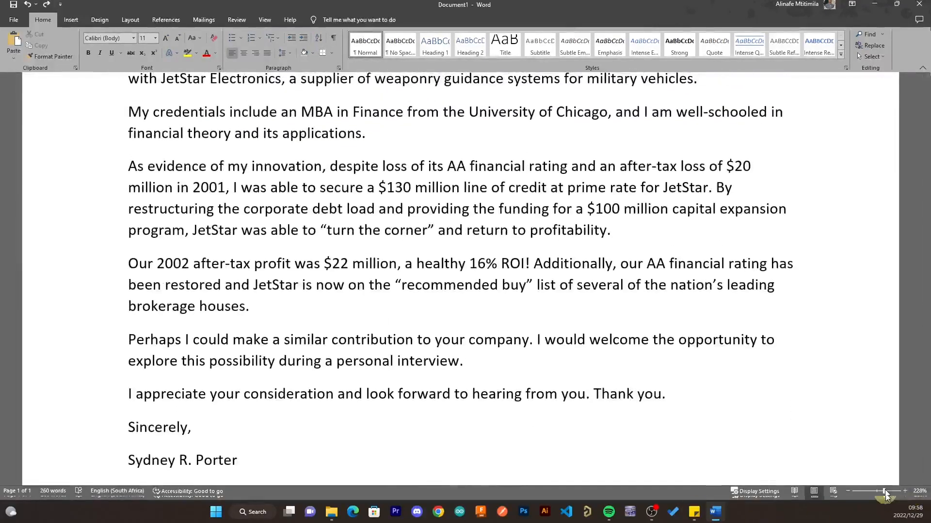
- Zoom to 172% and select the body from the first paragraph through the signature
{"action": "left_click_drag", "start_coordinate": [884, 491], "coordinate": [881, 493]}
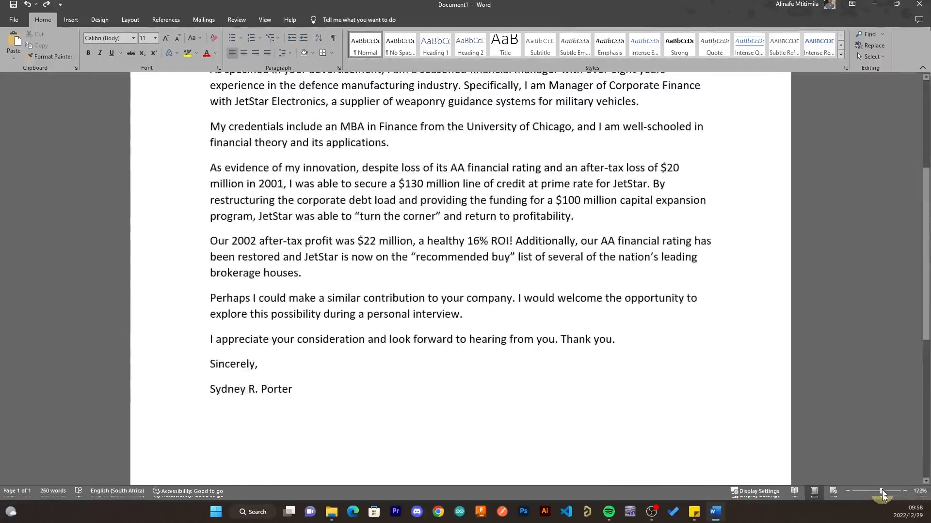
{"action": "scroll", "coordinate": [666, 383], "scroll_direction": "up", "scroll_amount": 7}
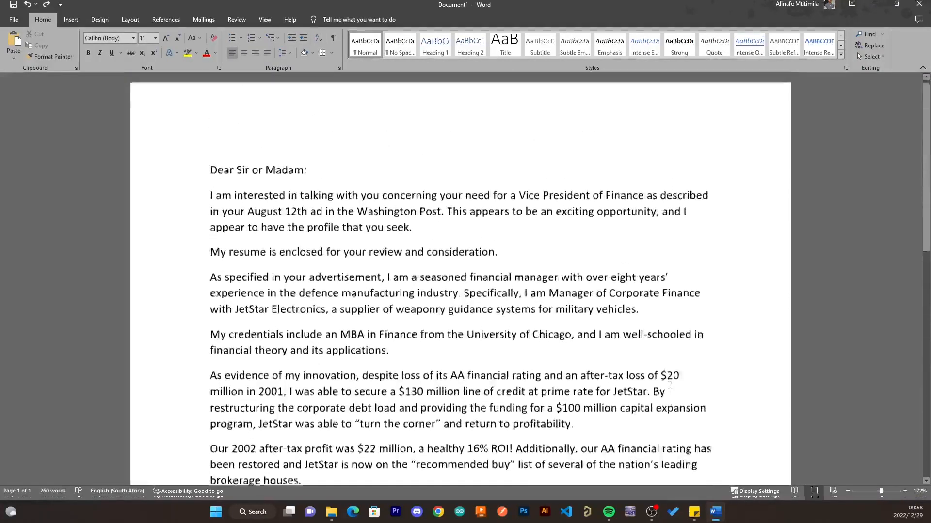
{"action": "scroll", "coordinate": [669, 385], "scroll_direction": "down", "scroll_amount": 2}
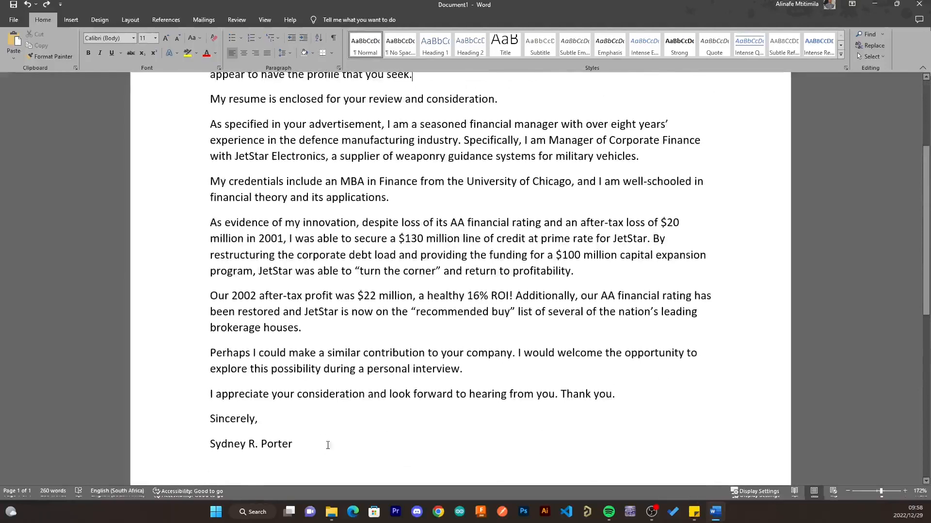
{"action": "left_click_drag", "start_coordinate": [301, 444], "coordinate": [210, 200]}
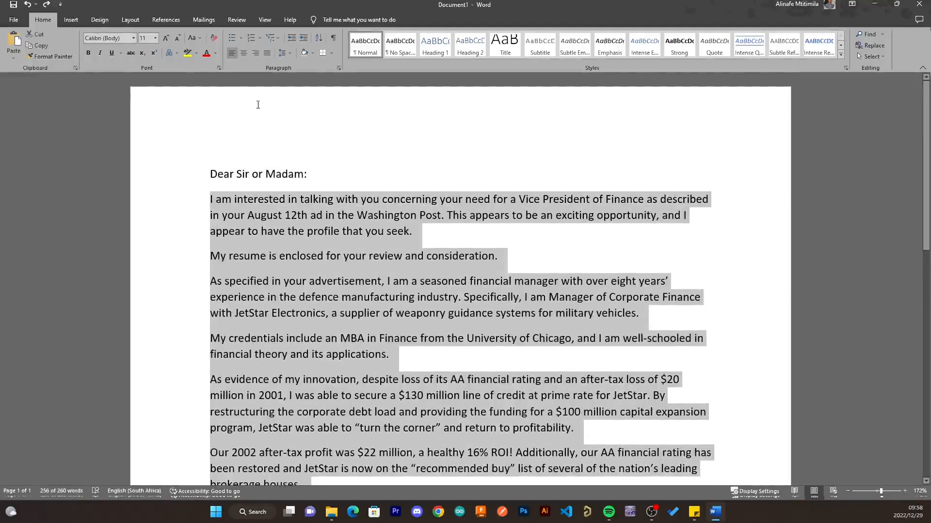
- Set the selected letter body in two columns from the Layout tab
{"action": "left_click", "coordinate": [123, 19]}
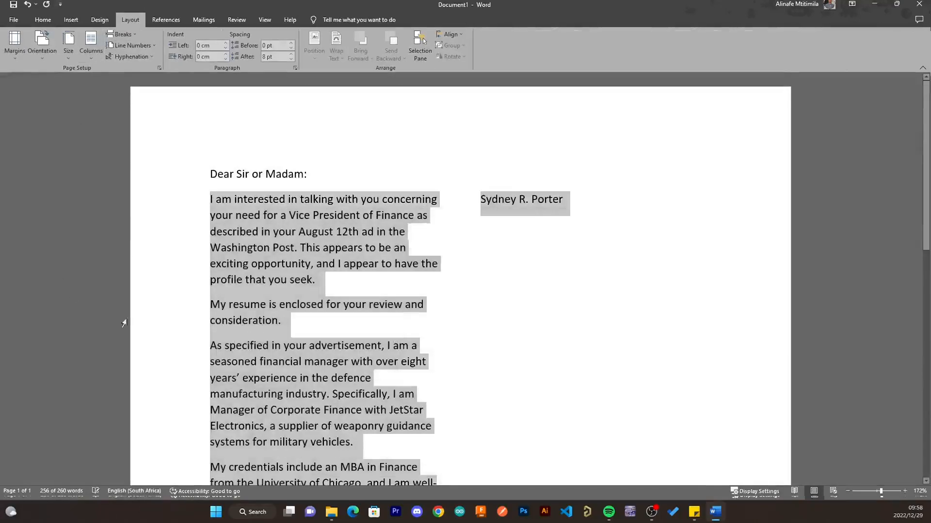
{"action": "scroll", "coordinate": [499, 298], "scroll_direction": "down", "scroll_amount": 3}
{"action": "scroll", "coordinate": [499, 298], "scroll_direction": "down", "scroll_amount": 6}
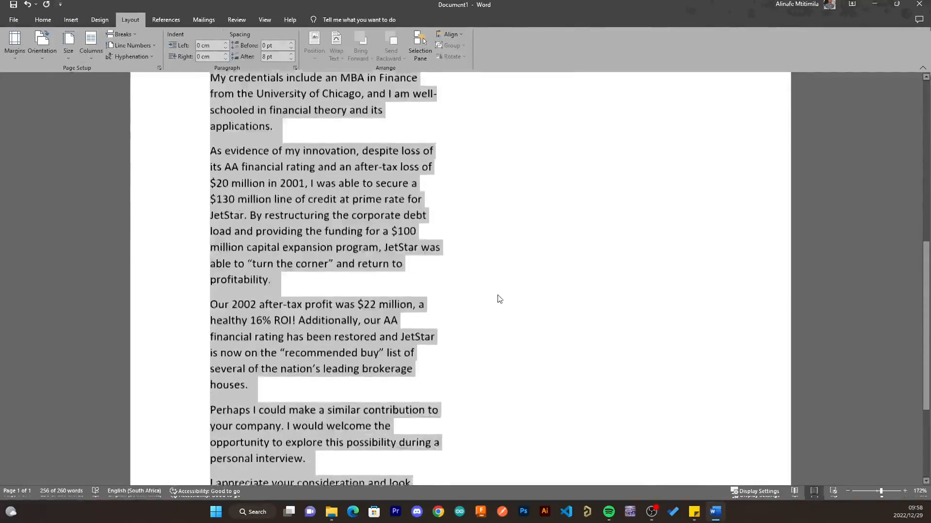
{"action": "scroll", "coordinate": [499, 298], "scroll_direction": "up", "scroll_amount": 8}
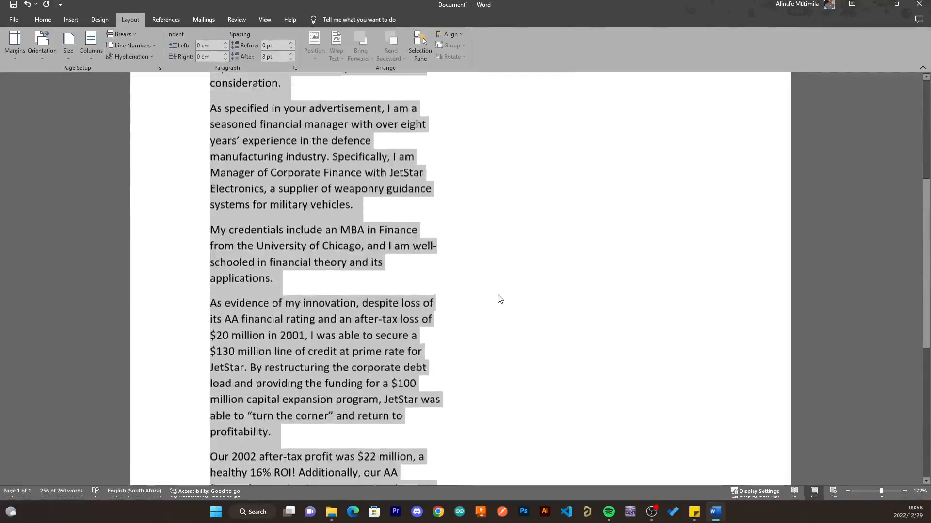
{"action": "scroll", "coordinate": [501, 299], "scroll_direction": "down", "scroll_amount": 5}
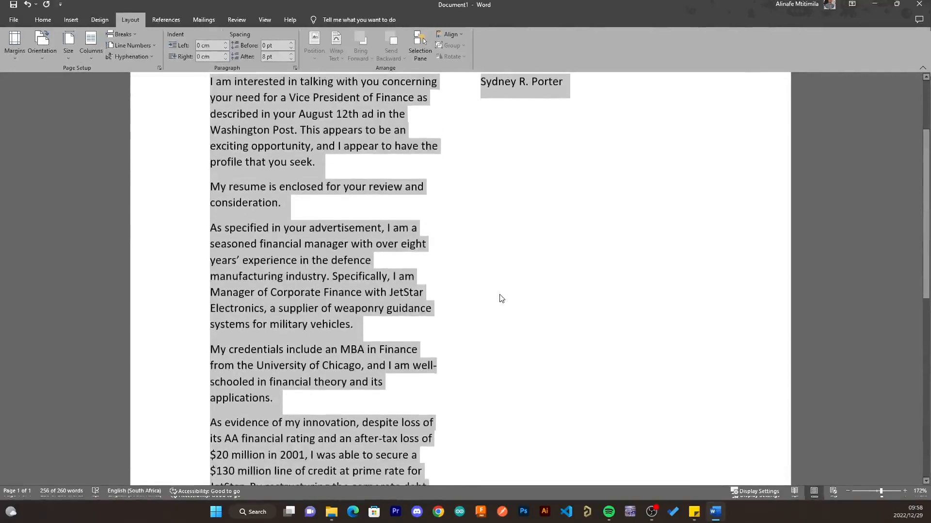
{"action": "scroll", "coordinate": [500, 299], "scroll_direction": "up", "scroll_amount": 6}
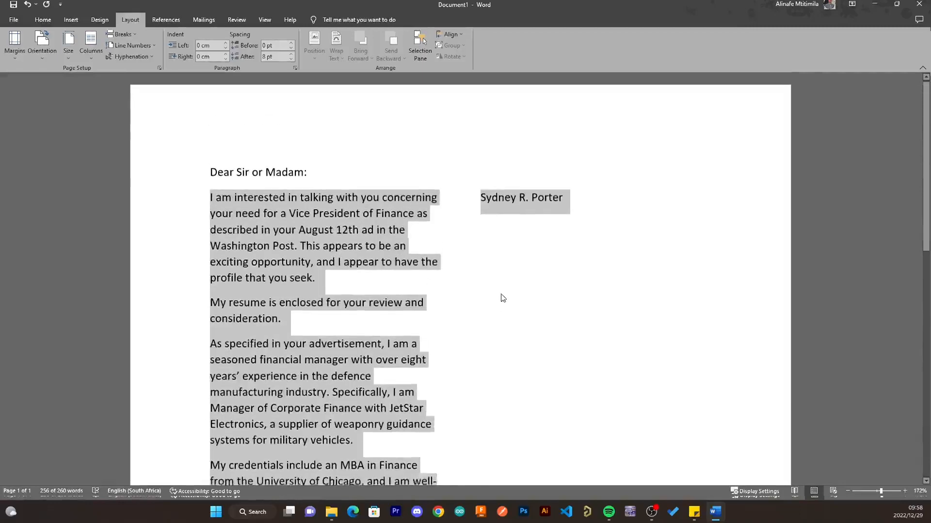
{"action": "left_click", "coordinate": [532, 199]}
{"action": "scroll", "coordinate": [444, 322], "scroll_direction": "down", "scroll_amount": 11}
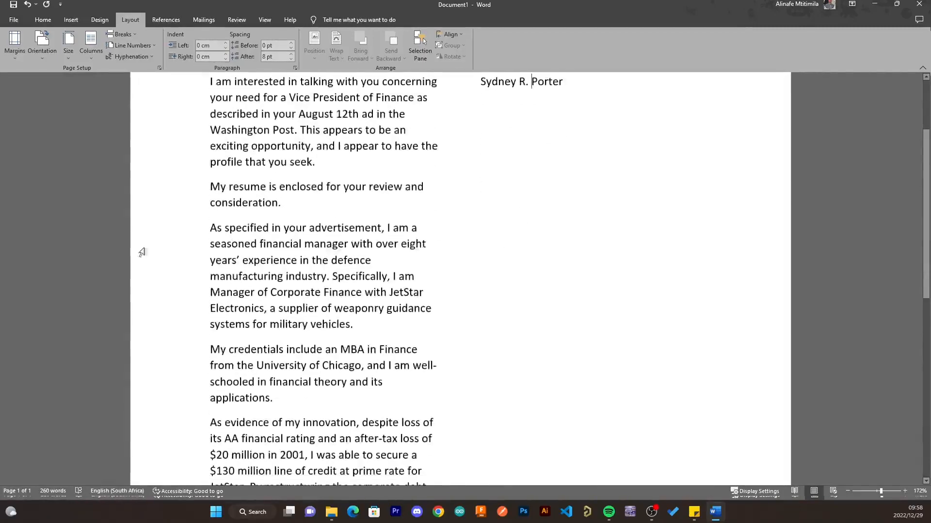
{"action": "scroll", "coordinate": [371, 396], "scroll_direction": "down", "scroll_amount": 2}
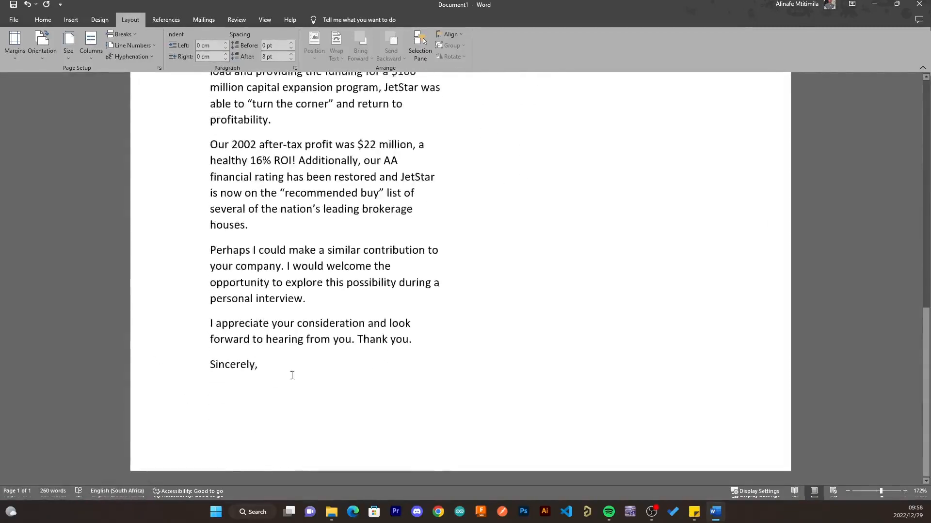
{"action": "scroll", "coordinate": [290, 376], "scroll_direction": "up", "scroll_amount": 3}
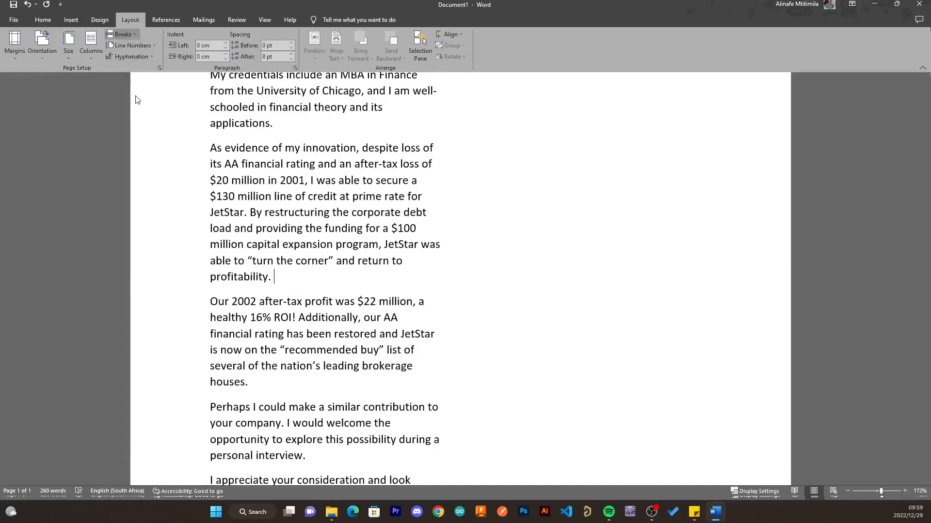
- Add a column break before 'Our 2002 after-tax profit' and delete the leftover blank line
{"action": "key", "text": "ctrl+shift+Return"}
{"action": "scroll", "coordinate": [562, 290], "scroll_direction": "up", "scroll_amount": 2}
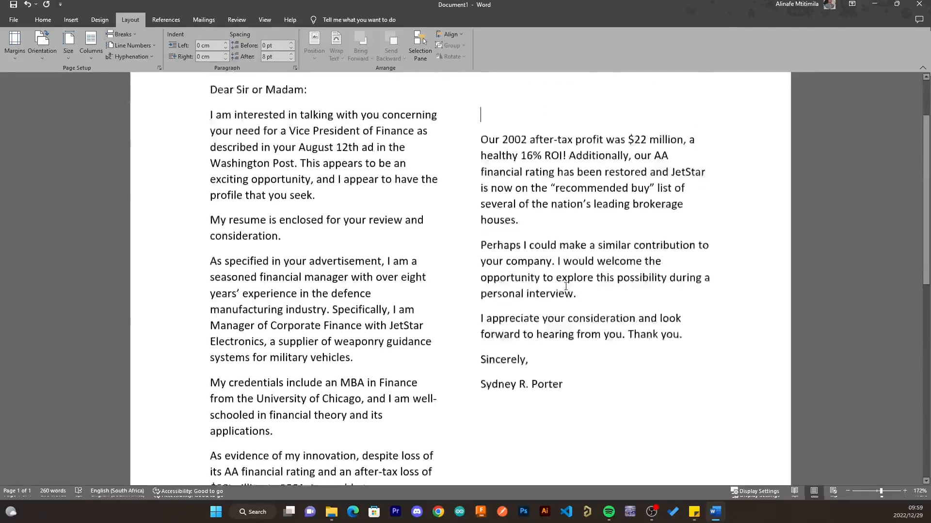
{"action": "scroll", "coordinate": [562, 289], "scroll_direction": "down", "scroll_amount": 5}
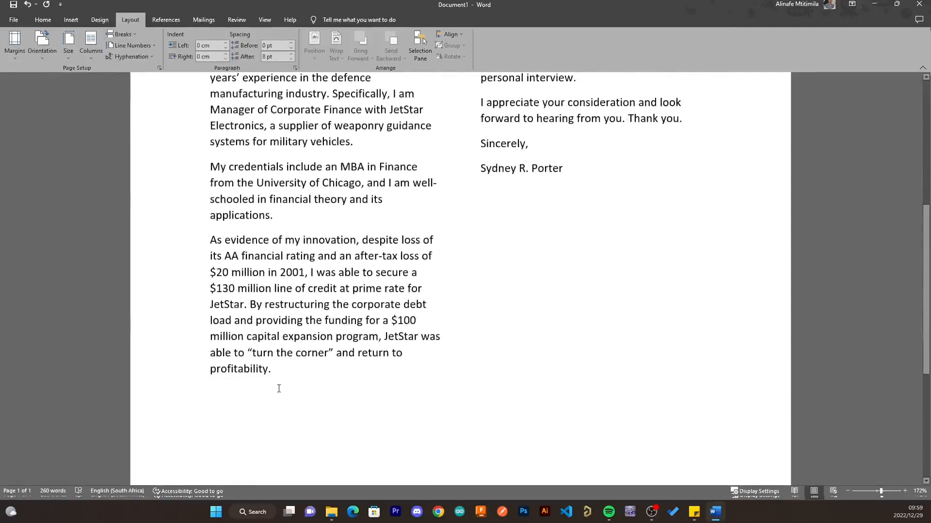
{"action": "scroll", "coordinate": [441, 290], "scroll_direction": "up", "scroll_amount": 5}
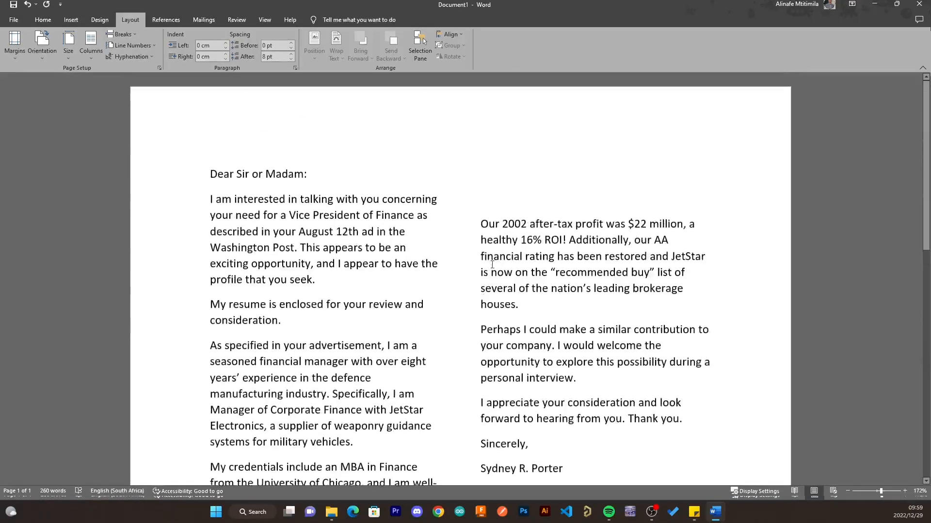
{"action": "key", "text": "BackSpace"}
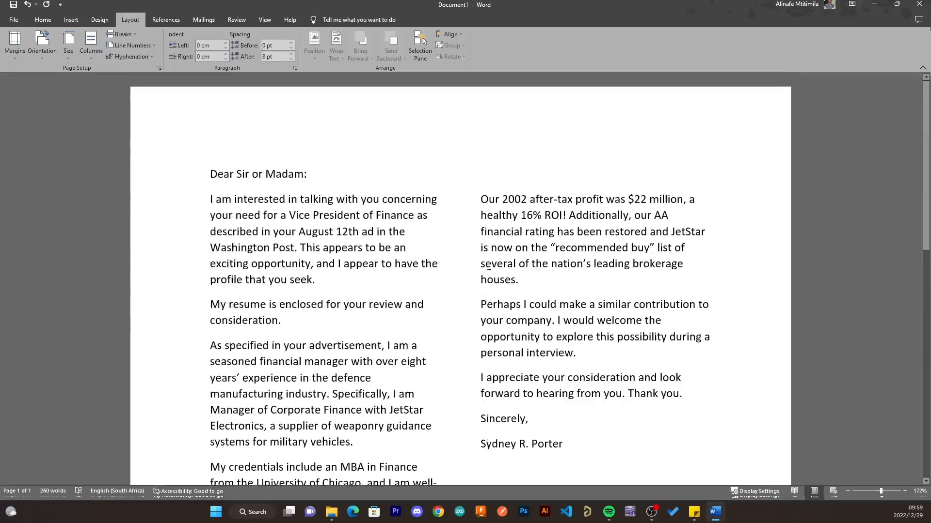
{"action": "scroll", "coordinate": [578, 337], "scroll_direction": "down", "scroll_amount": 2}
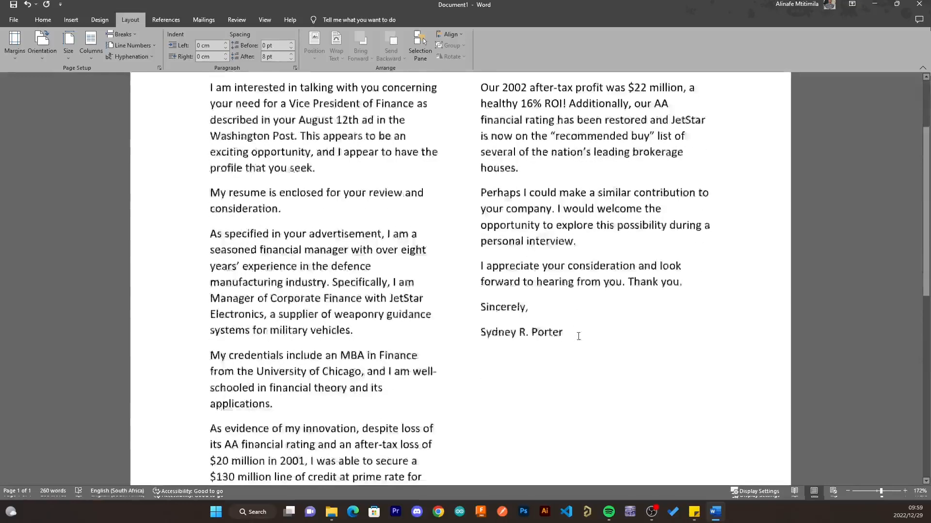
{"action": "scroll", "coordinate": [578, 337], "scroll_direction": "down", "scroll_amount": 3}
{"action": "scroll", "coordinate": [577, 334], "scroll_direction": "up", "scroll_amount": 5}
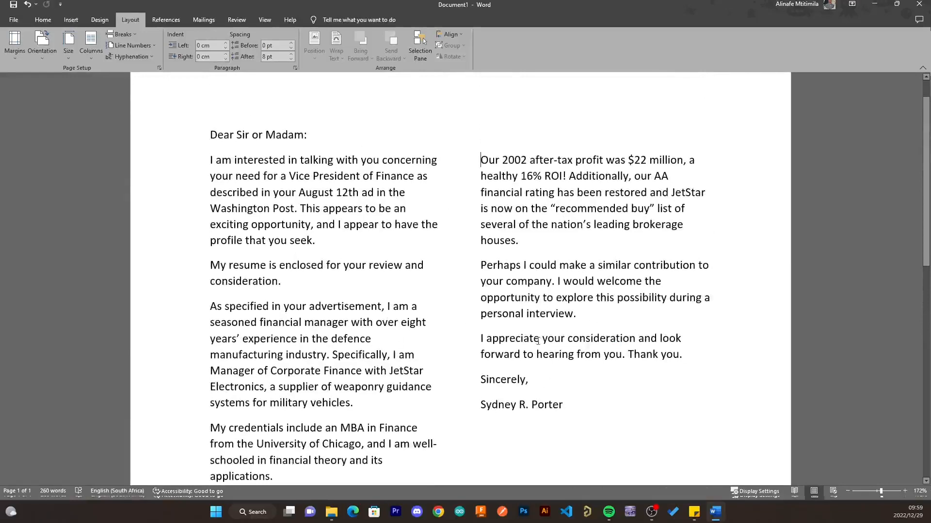
{"action": "scroll", "coordinate": [455, 314], "scroll_direction": "down", "scroll_amount": 3}
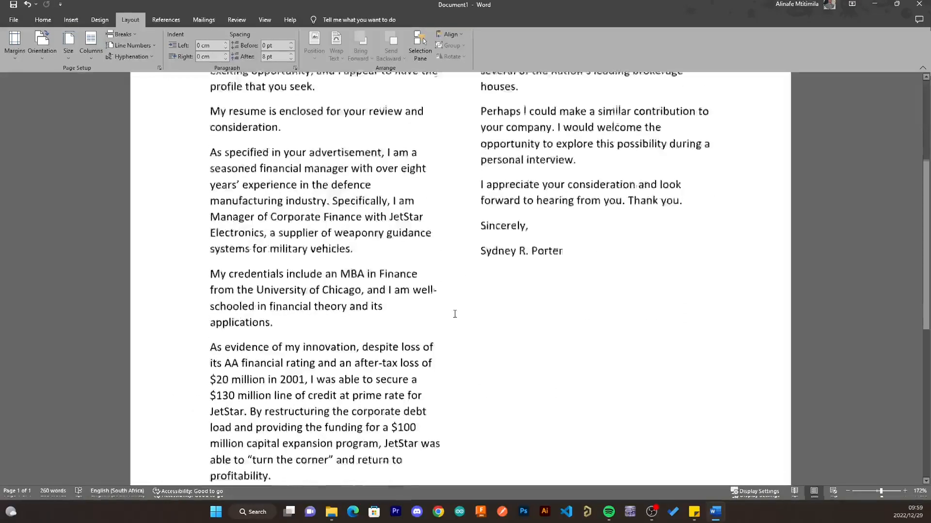
{"action": "scroll", "coordinate": [455, 314], "scroll_direction": "down", "scroll_amount": 6}
{"action": "scroll", "coordinate": [455, 315], "scroll_direction": "up", "scroll_amount": 3}
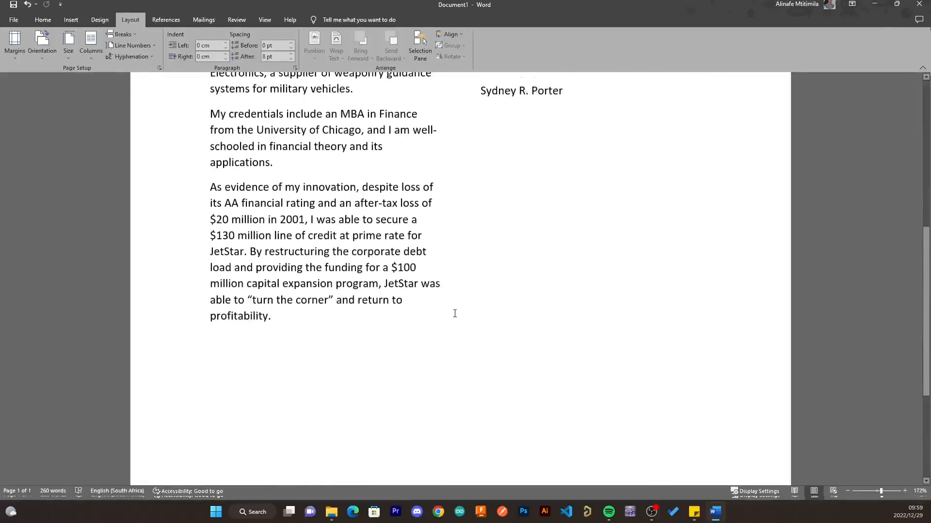
{"action": "scroll", "coordinate": [453, 315], "scroll_direction": "up", "scroll_amount": 7}
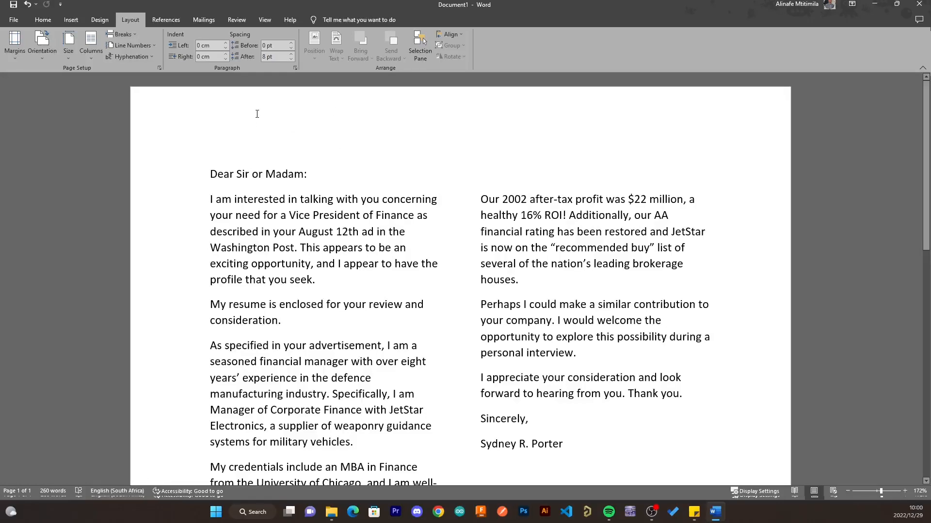
- Open the page header and insert the date 2022/12/29 via Date & Time
{"action": "double_click", "coordinate": [302, 118]}
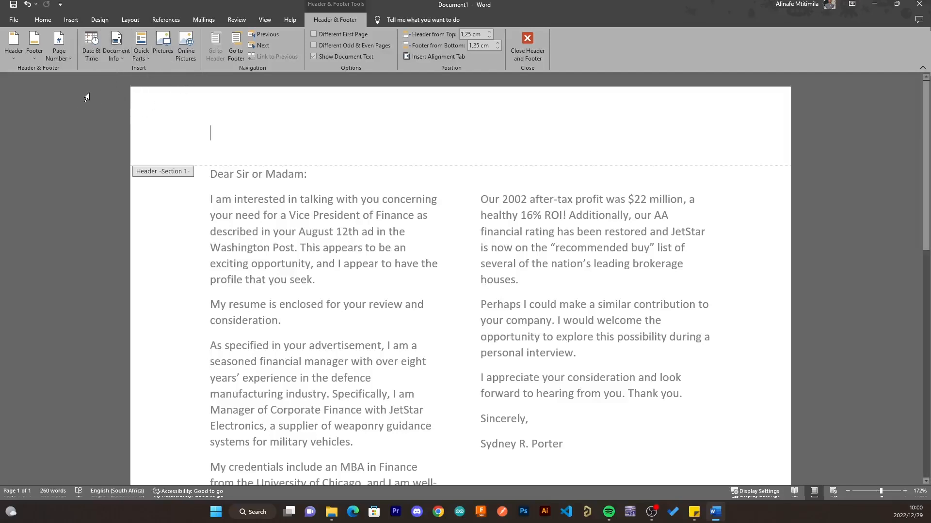
{"action": "left_click", "coordinate": [93, 53]}
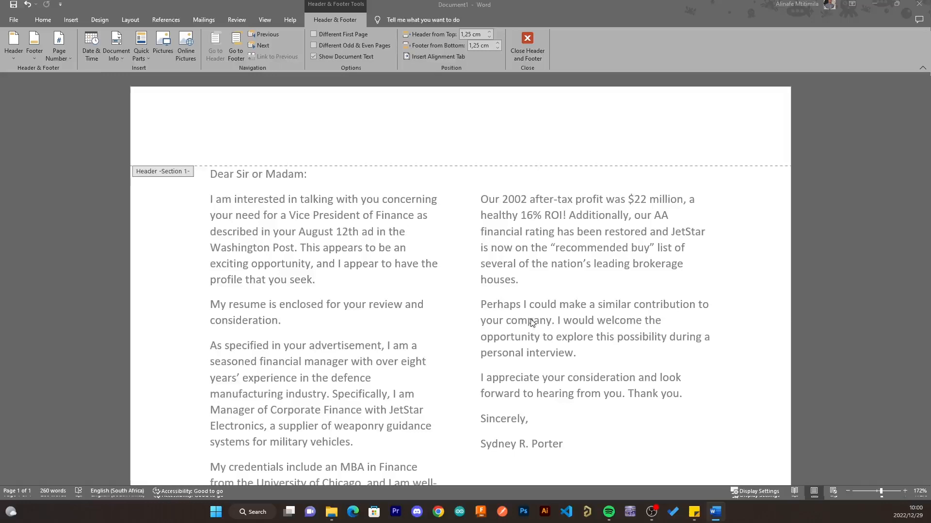
{"action": "key", "text": "alt+shift+d"}
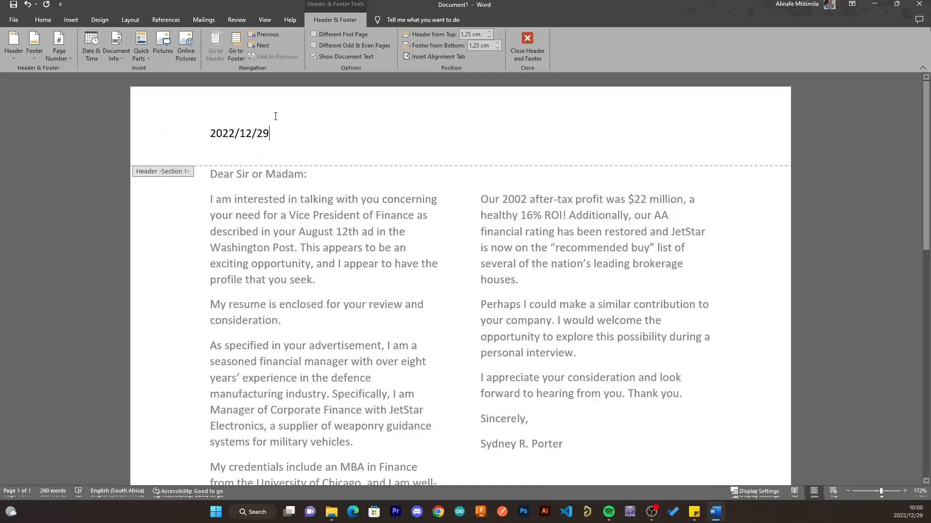
- Delete the header date, insert the Author document property, and close the header
{"action": "left_click_drag", "start_coordinate": [274, 131], "coordinate": [162, 125]}
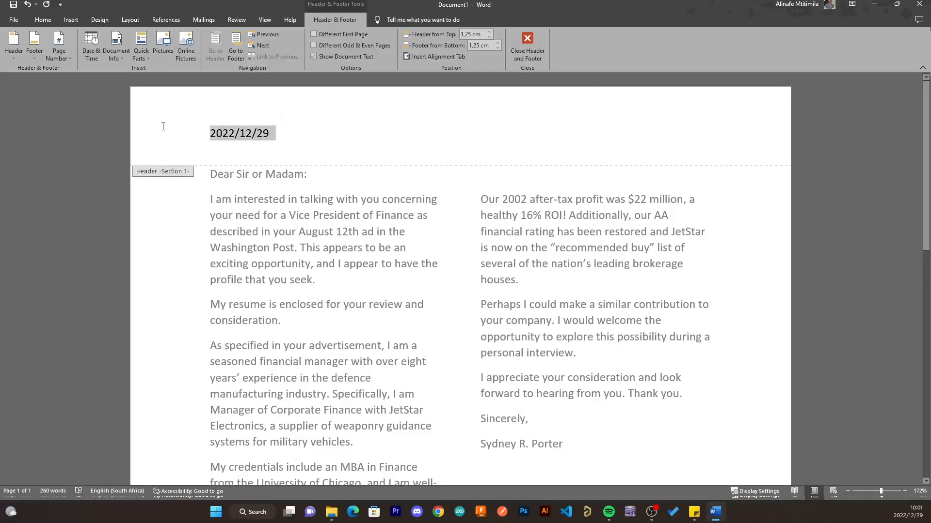
{"action": "key", "text": "BackSpace"}
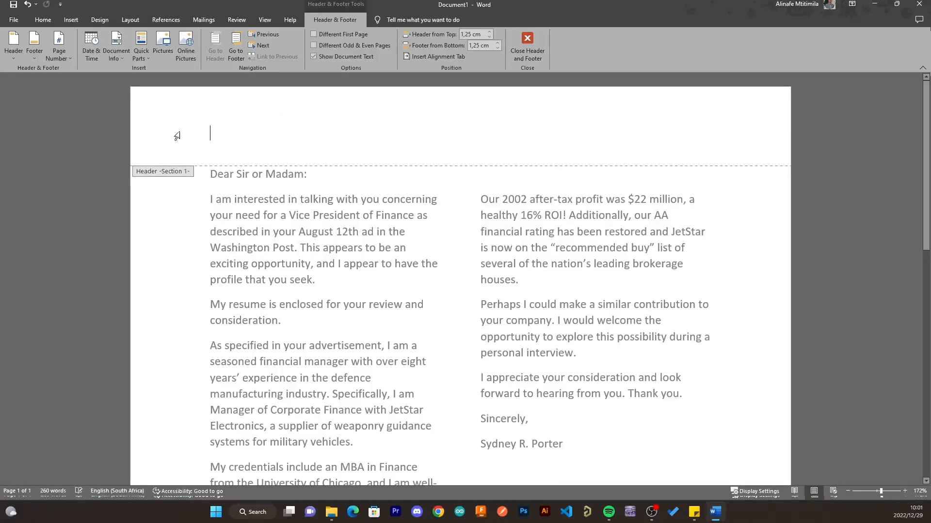
{"action": "left_click", "coordinate": [125, 73]}
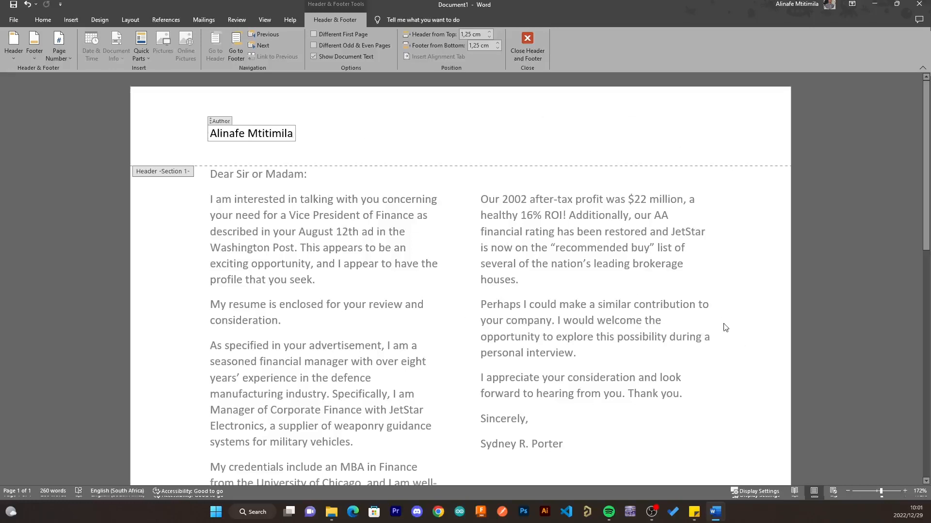
{"action": "double_click", "coordinate": [768, 288]}
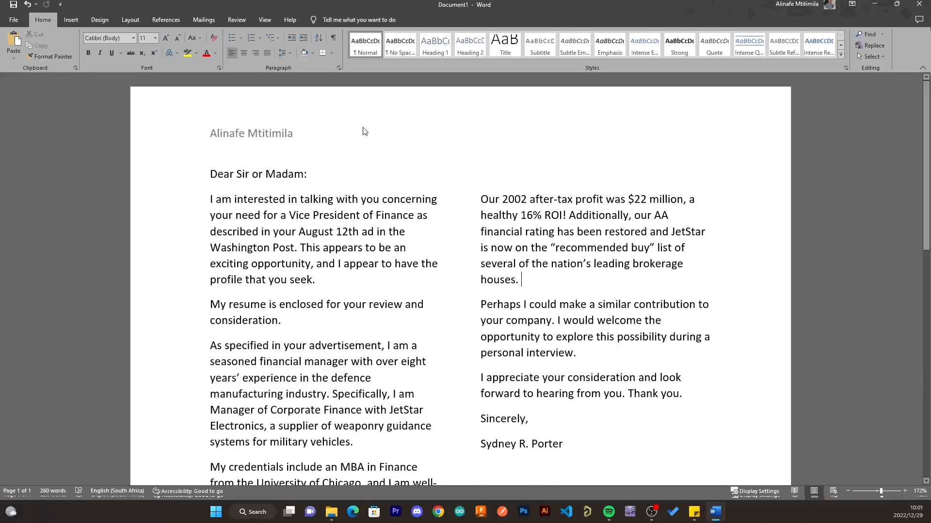
- Open the header, select the Author content control, and delete it
{"action": "double_click", "coordinate": [331, 137]}
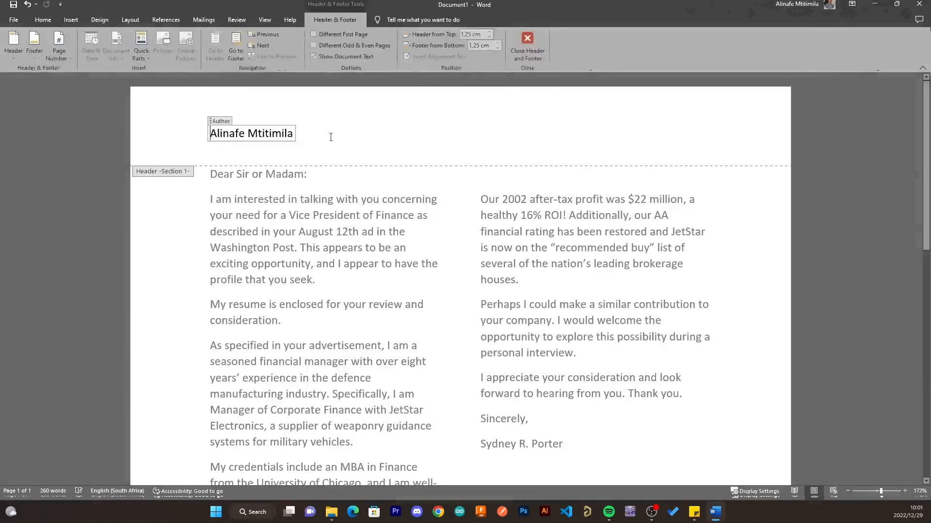
{"action": "left_click", "coordinate": [227, 124]}
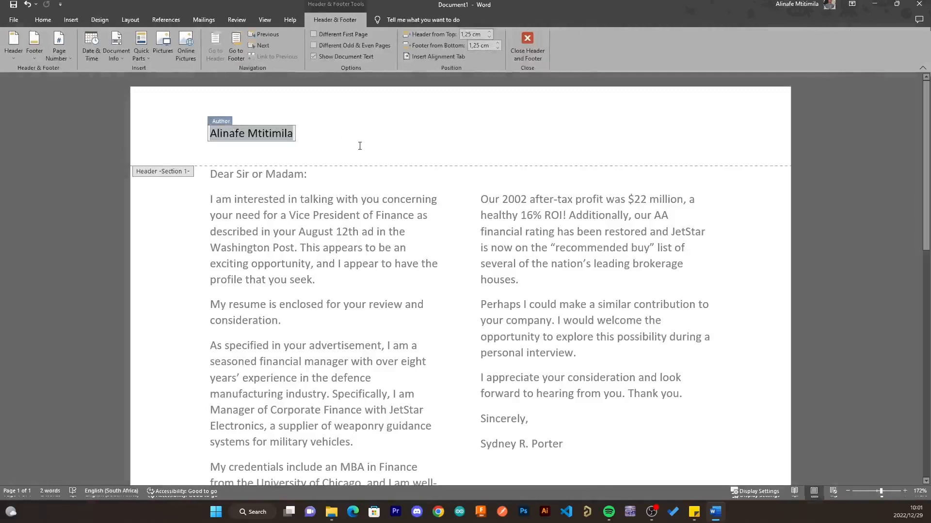
{"action": "key", "text": "Delete"}
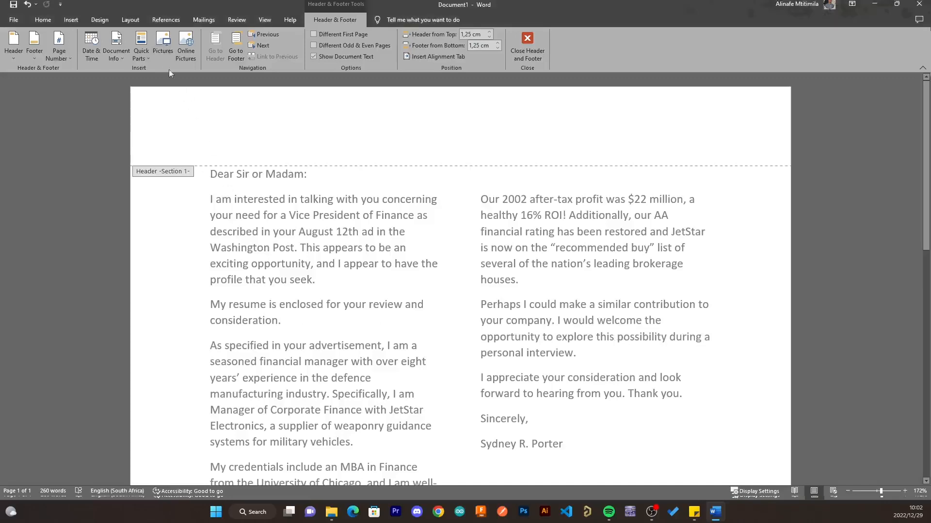
- Insert the 'Persona twins' picture into the header and crop its bottom up to the title and flag strip
{"action": "left_click", "coordinate": [163, 44]}
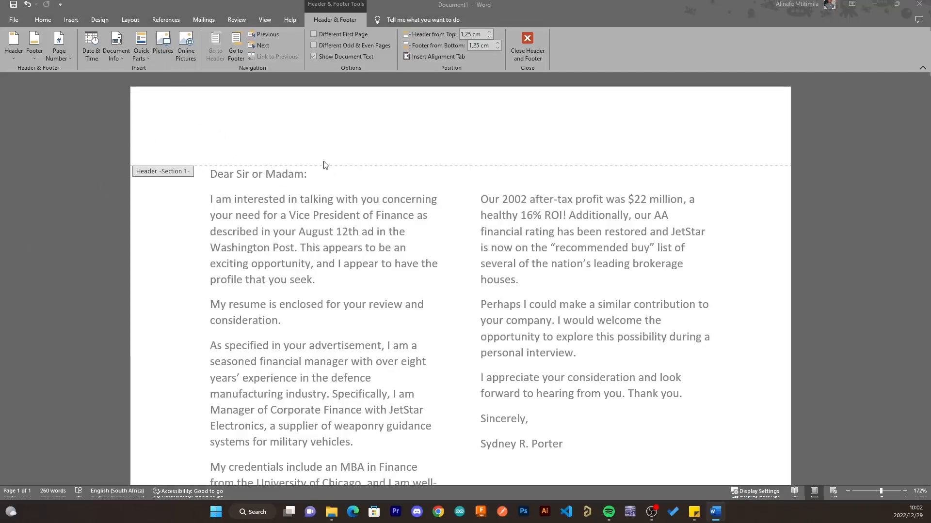
{"action": "double_click", "coordinate": [298, 219]}
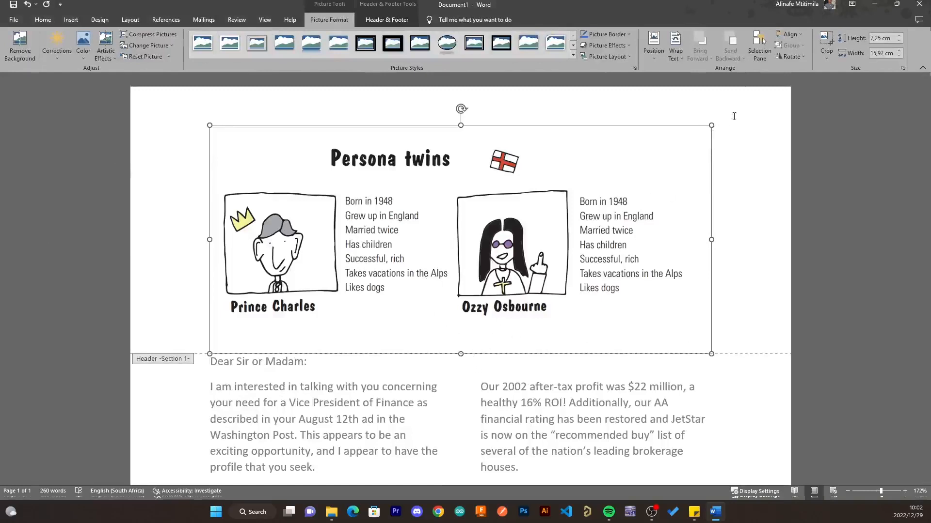
{"action": "left_click", "coordinate": [826, 40]}
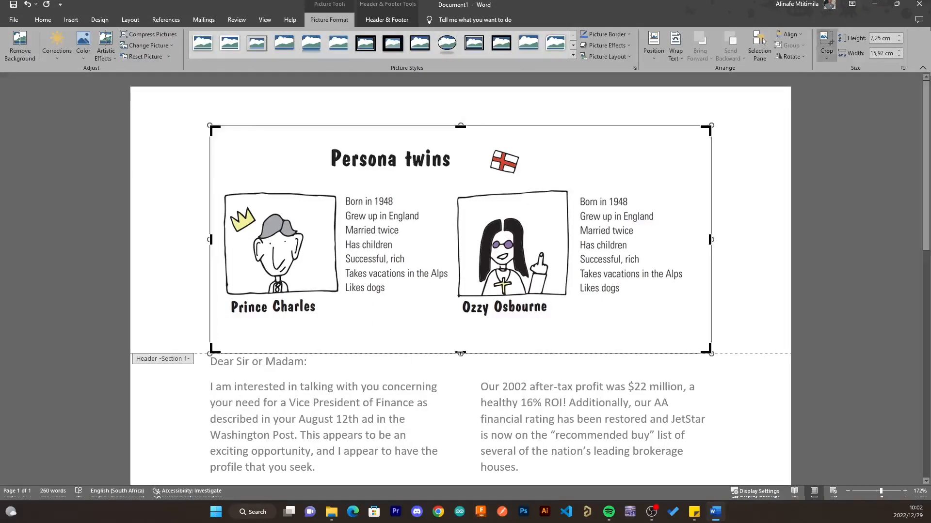
{"action": "left_click_drag", "start_coordinate": [459, 354], "coordinate": [459, 184]}
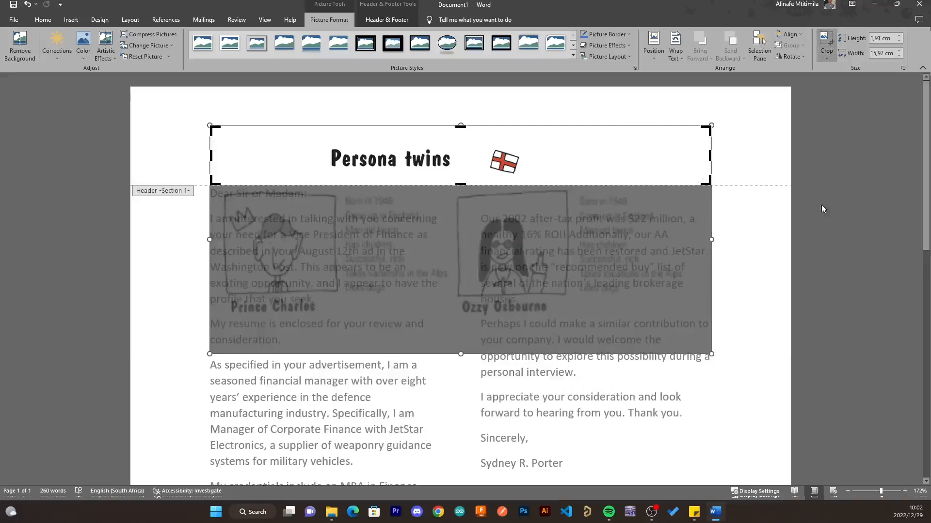
{"action": "double_click", "coordinate": [795, 259]}
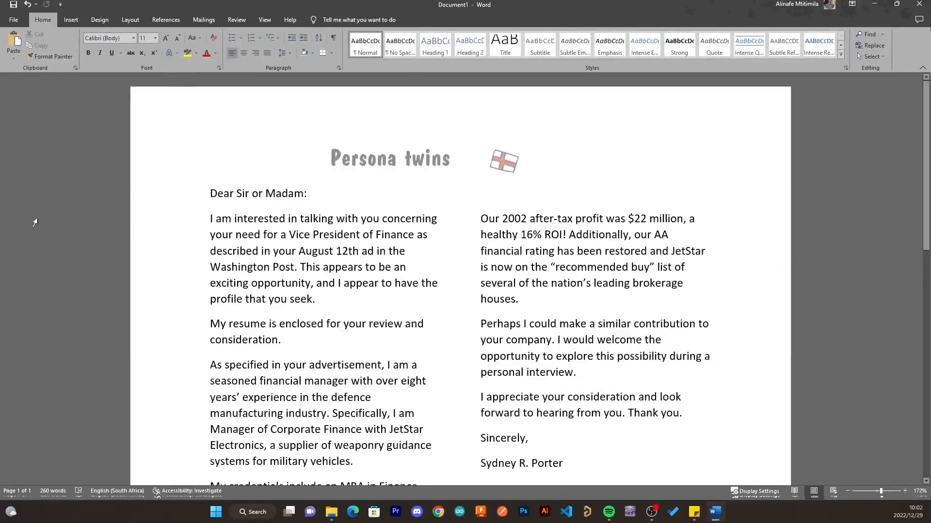
- Insert a trial page break before 'profitability.' to push it onto a new page
{"action": "scroll", "coordinate": [543, 247], "scroll_direction": "down", "scroll_amount": 5}
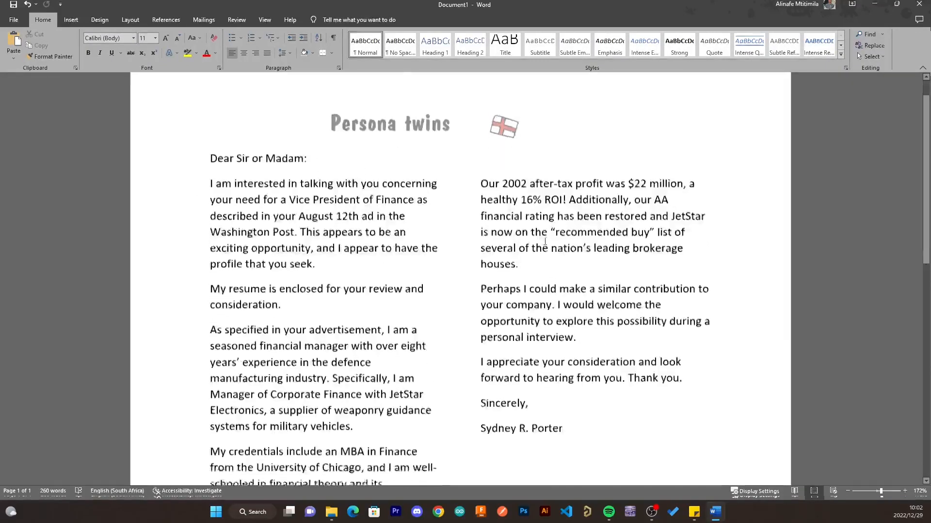
{"action": "scroll", "coordinate": [542, 247], "scroll_direction": "up", "scroll_amount": 4}
{"action": "scroll", "coordinate": [546, 252], "scroll_direction": "down", "scroll_amount": 1}
{"action": "scroll", "coordinate": [490, 324], "scroll_direction": "down", "scroll_amount": 3}
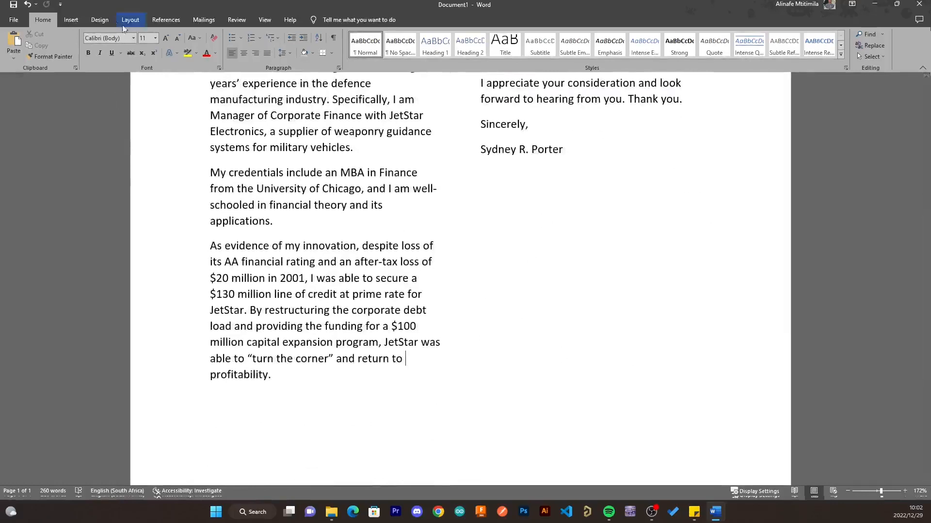
{"action": "left_click", "coordinate": [71, 21]}
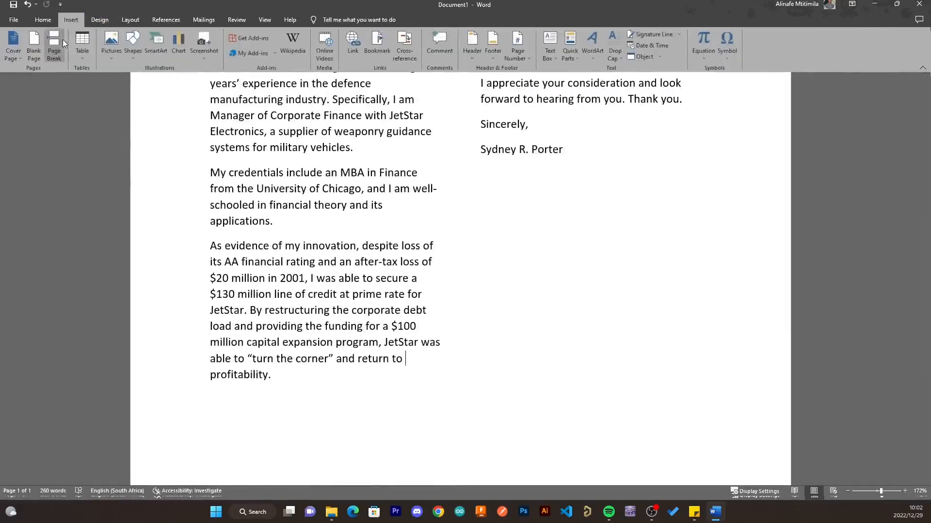
{"action": "left_click", "coordinate": [53, 46]}
{"action": "scroll", "coordinate": [436, 359], "scroll_direction": "down", "scroll_amount": 4}
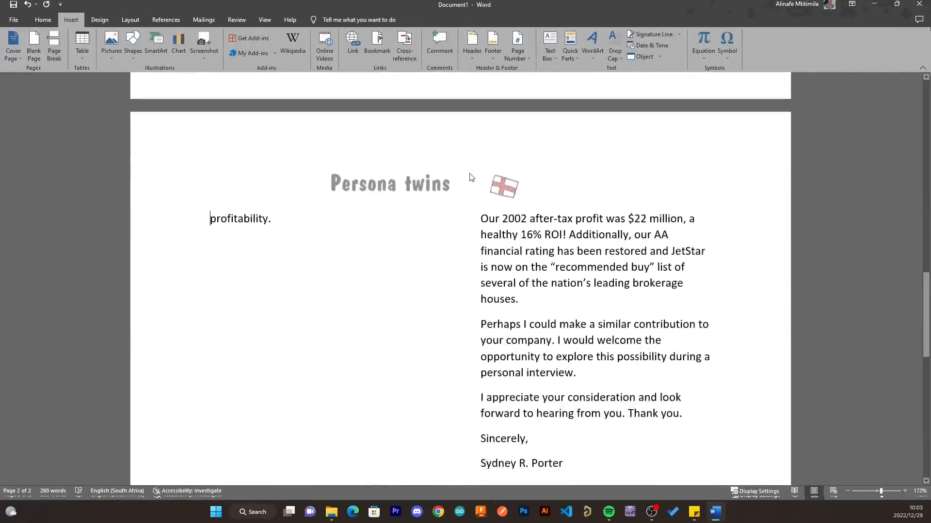
{"action": "scroll", "coordinate": [482, 262], "scroll_direction": "up", "scroll_amount": 15}
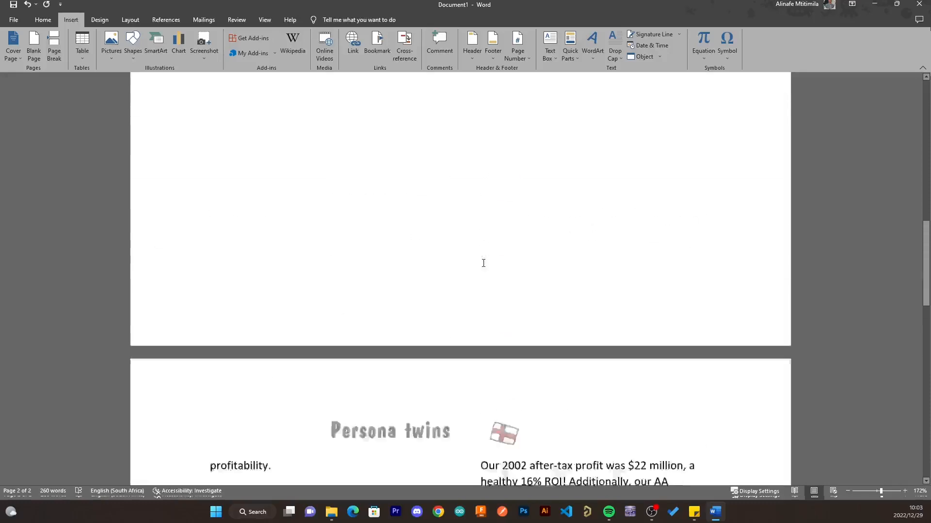
{"action": "scroll", "coordinate": [484, 263], "scroll_direction": "down", "scroll_amount": 15}
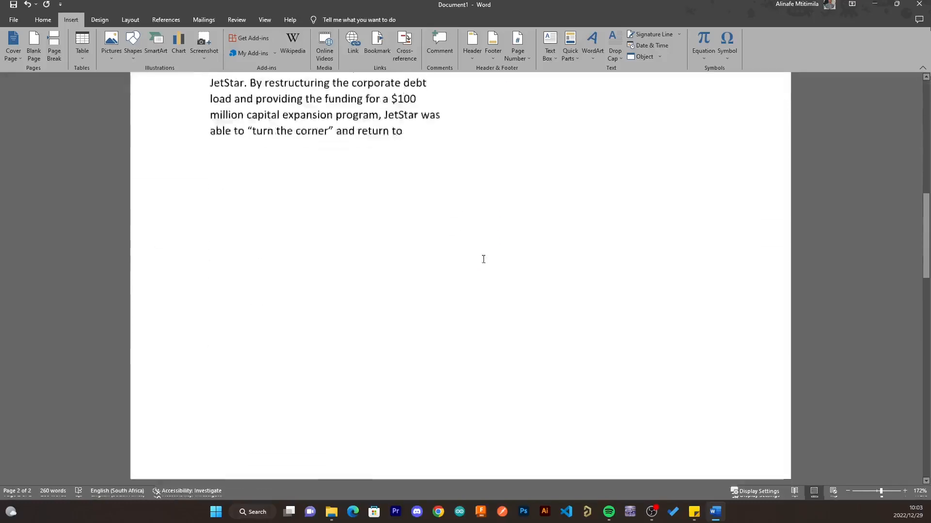
{"action": "scroll", "coordinate": [484, 257], "scroll_direction": "up", "scroll_amount": 1}
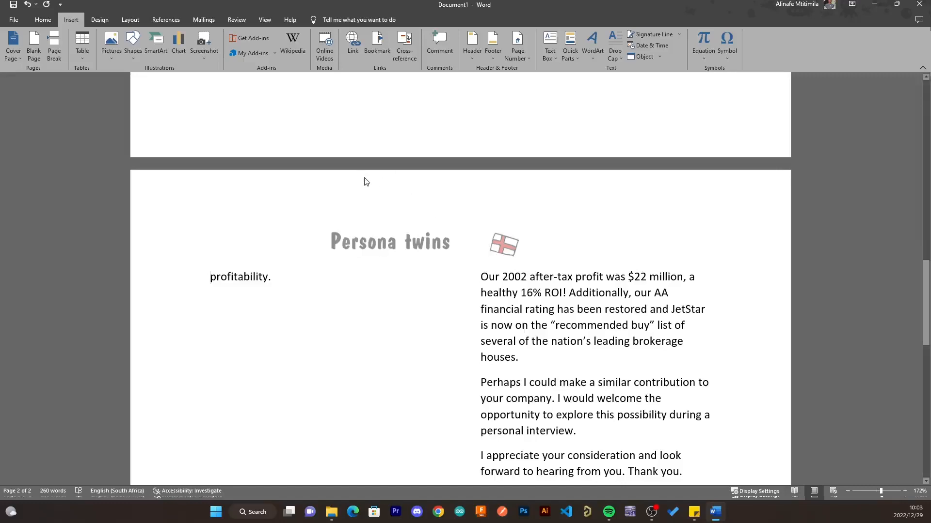
- Remove that page break again and open the empty page footer for editing
{"action": "key", "text": "BackSpace"}
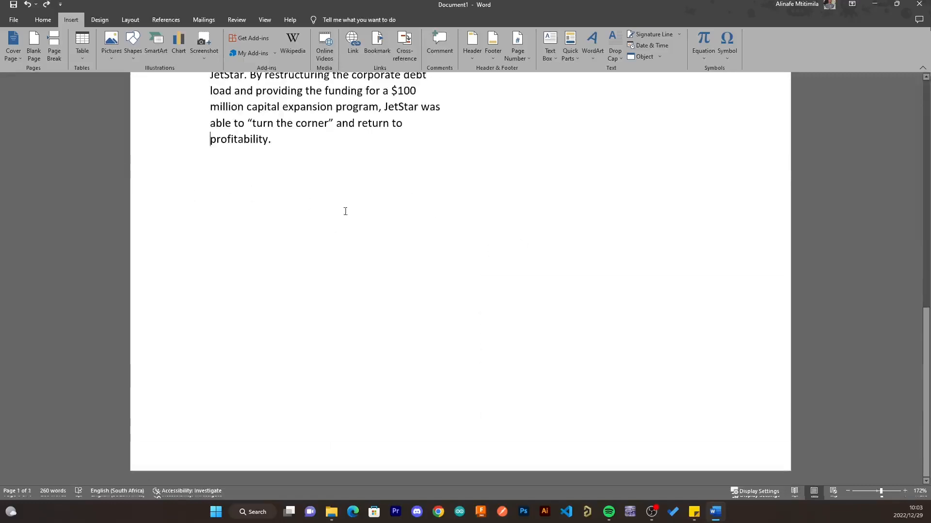
{"action": "scroll", "coordinate": [345, 211], "scroll_direction": "up", "scroll_amount": 10}
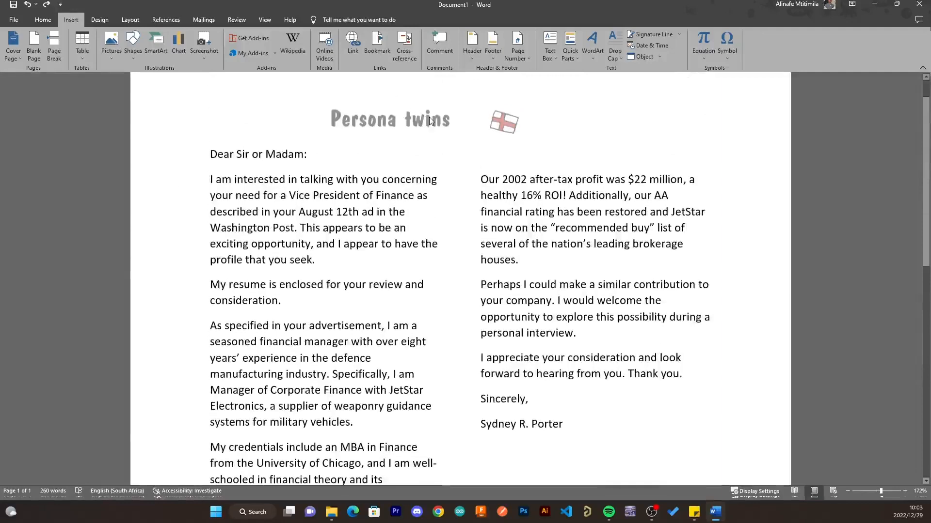
{"action": "left_click", "coordinate": [401, 127]}
{"action": "scroll", "coordinate": [409, 148], "scroll_direction": "down", "scroll_amount": 10}
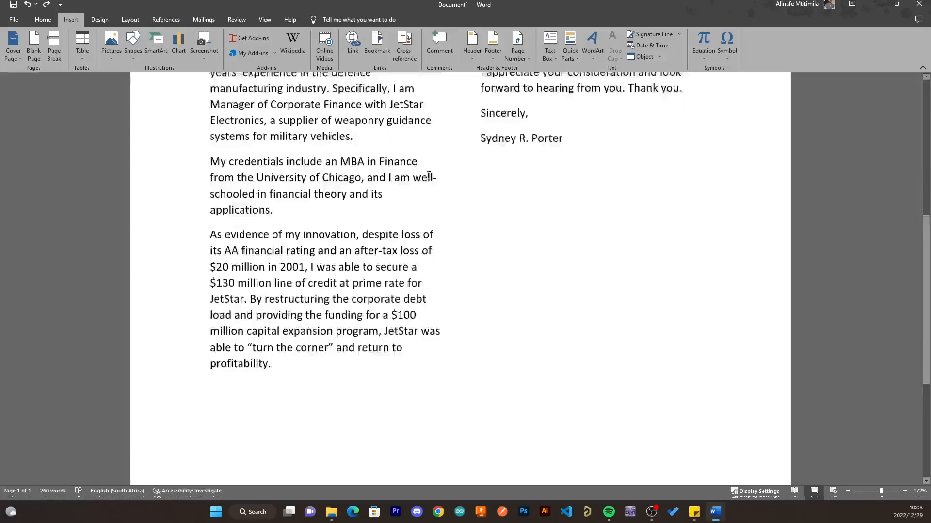
{"action": "double_click", "coordinate": [306, 419]}
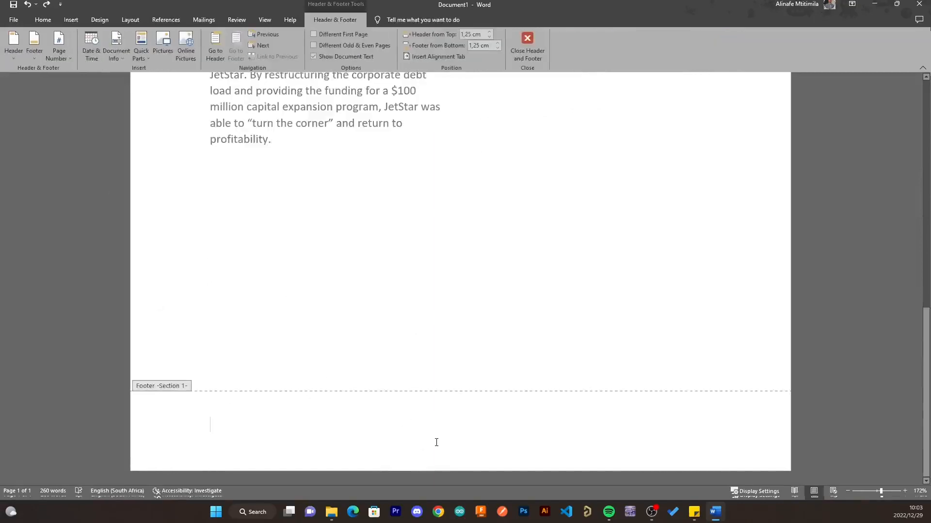
- Leave the still-empty footer and resume editing the one-page, two-column letter body
{"action": "scroll", "coordinate": [436, 443], "scroll_direction": "up", "scroll_amount": 10}
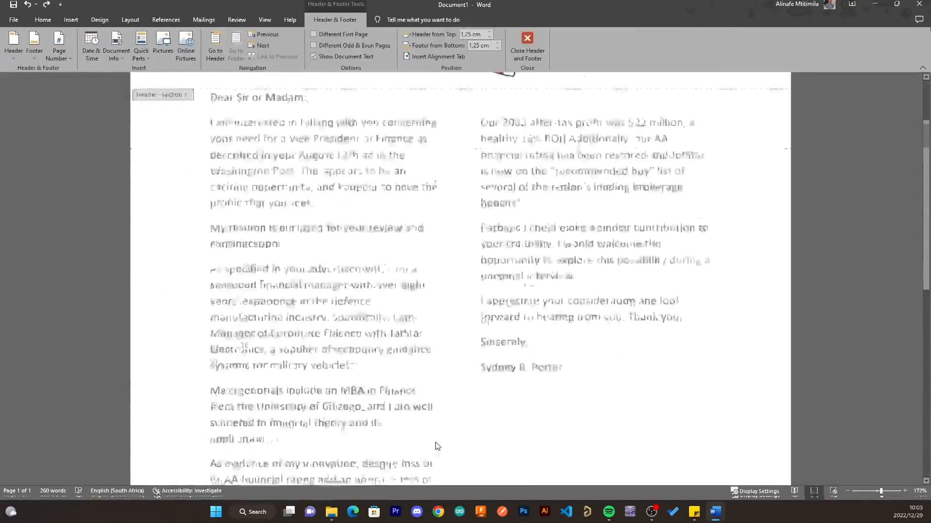
{"action": "scroll", "coordinate": [437, 446], "scroll_direction": "down", "scroll_amount": 10}
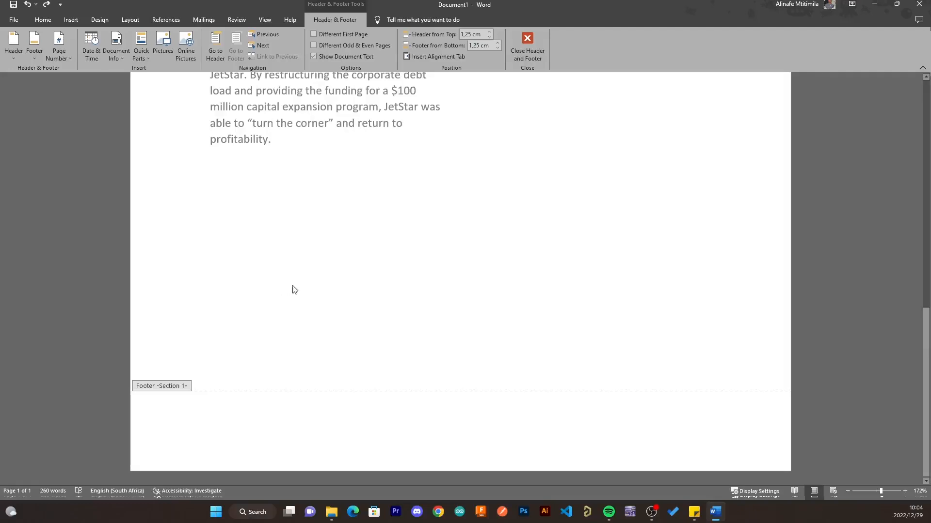
{"action": "double_click", "coordinate": [734, 286]}
{"action": "scroll", "coordinate": [414, 240], "scroll_direction": "up", "scroll_amount": 4}
{"action": "scroll", "coordinate": [415, 240], "scroll_direction": "up", "scroll_amount": 2}
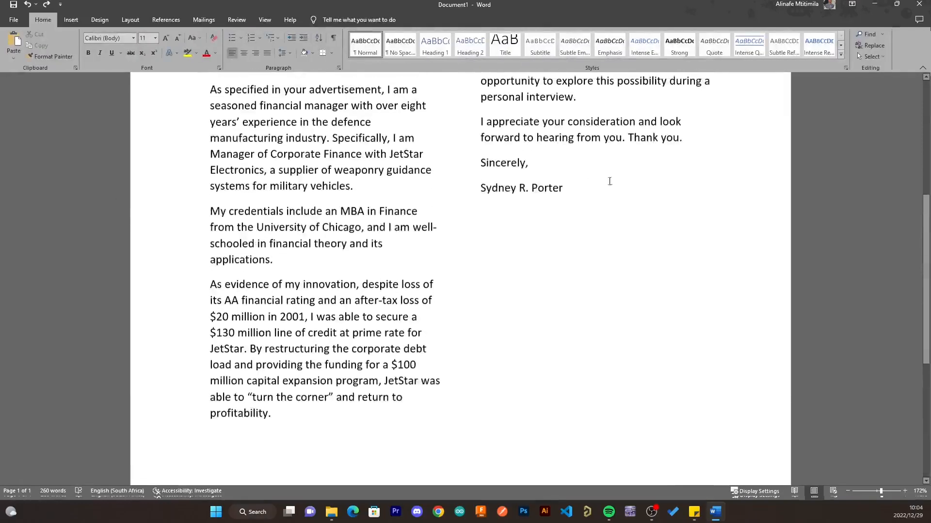
- Add a Ctrl+Enter page break after the signature, creating a blank page 2 with the repeated 'Persona twins' header
{"action": "left_click", "coordinate": [614, 190]}
{"action": "scroll", "coordinate": [442, 361], "scroll_direction": "up", "scroll_amount": 5}
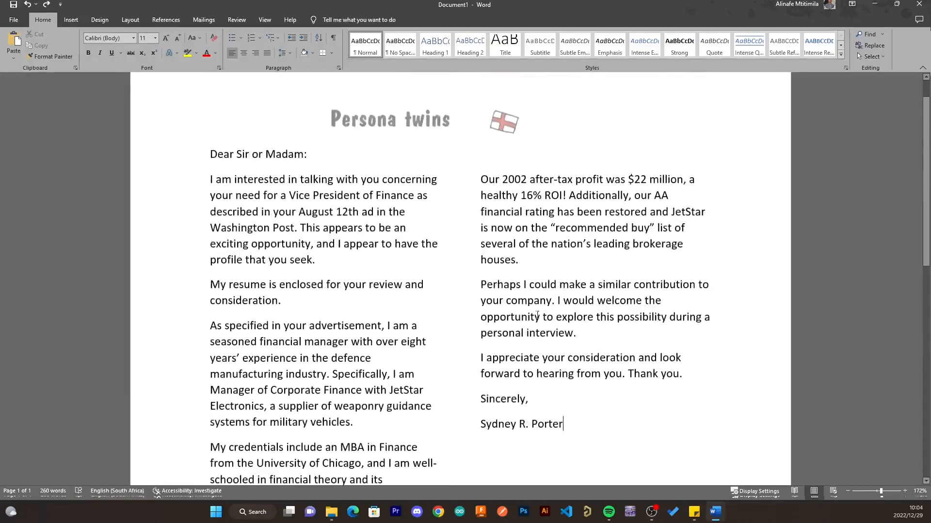
{"action": "left_click", "coordinate": [130, 20]}
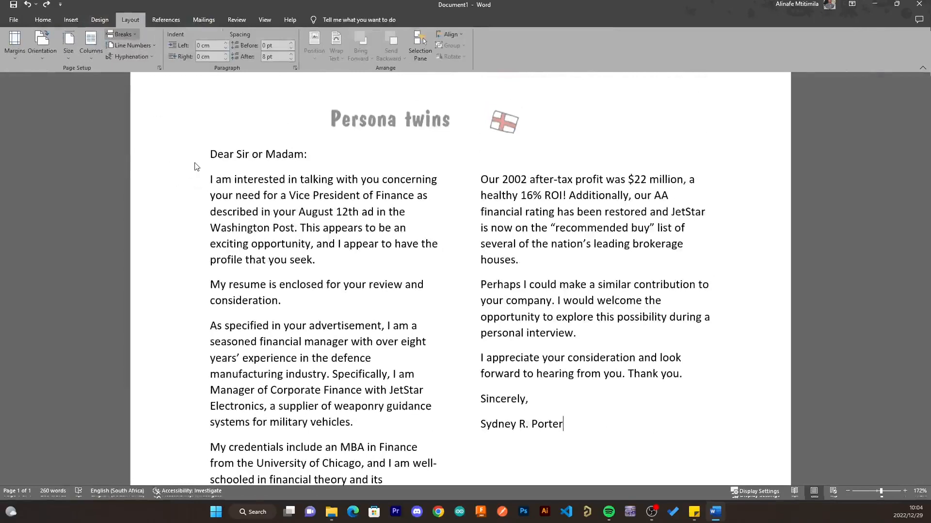
{"action": "key", "text": "ctrl+Return"}
{"action": "scroll", "coordinate": [276, 212], "scroll_direction": "down", "scroll_amount": 4}
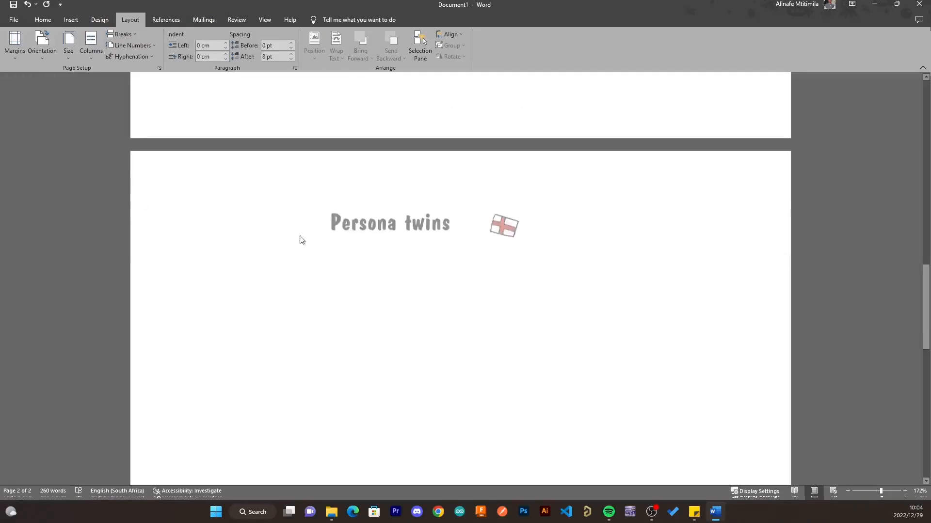
{"action": "scroll", "coordinate": [260, 186], "scroll_direction": "up", "scroll_amount": 3}
{"action": "scroll", "coordinate": [259, 186], "scroll_direction": "down", "scroll_amount": 3}
{"action": "scroll", "coordinate": [262, 225], "scroll_direction": "down", "scroll_amount": 3}
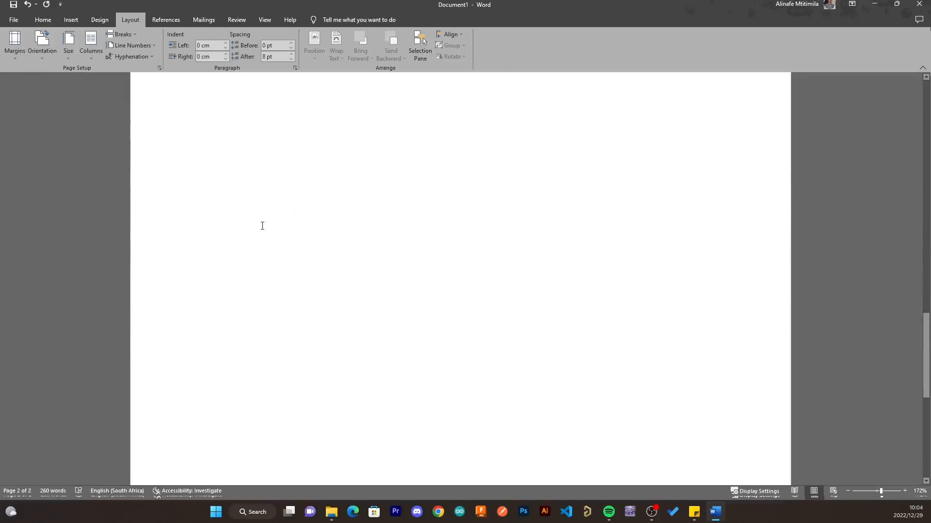
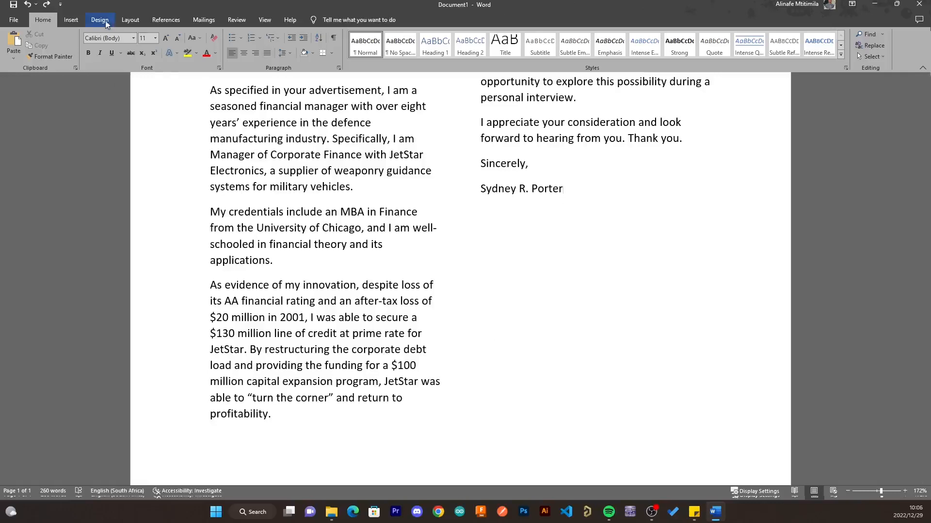
- Review the Layout ribbon for the two-column letter, then bring up the Insert ribbon
{"action": "left_click", "coordinate": [128, 21]}
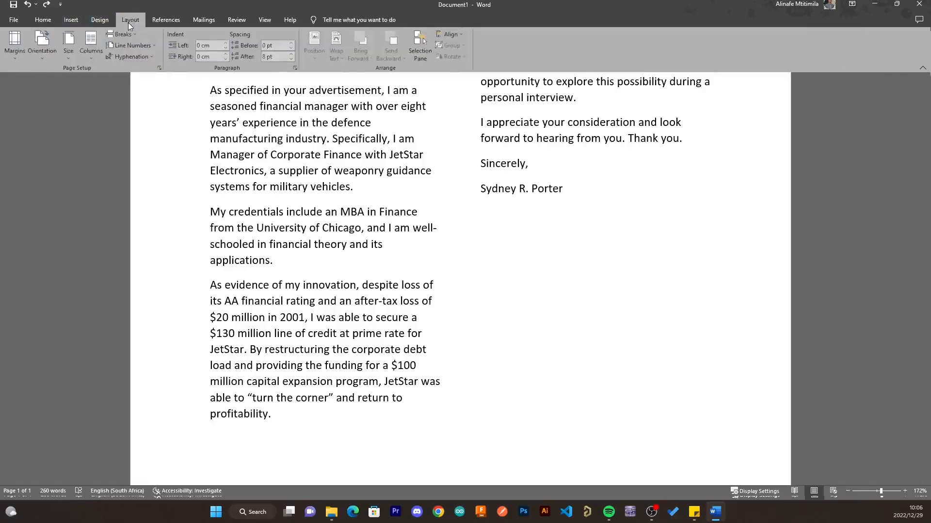
{"action": "left_click", "coordinate": [73, 20]}
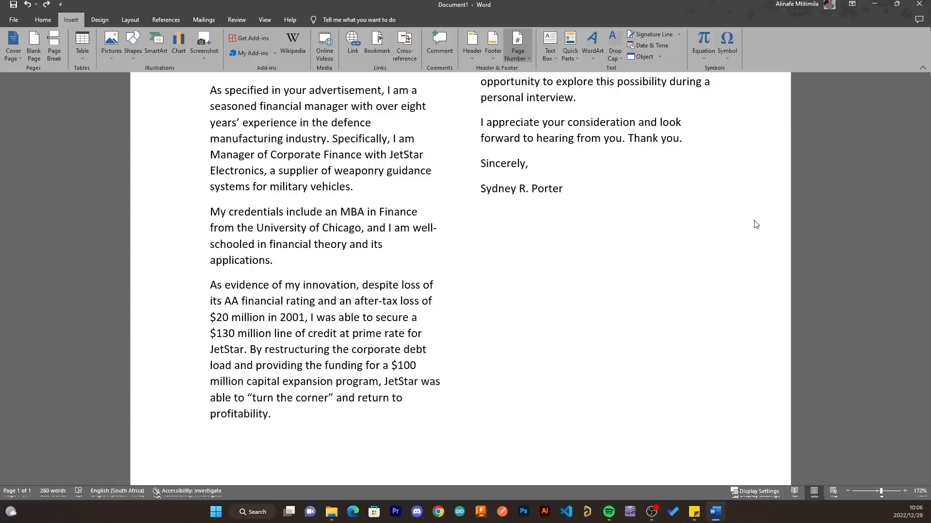
- Add a '1 | Page' bottom-of-page number, with Different First Page keeping page one's footer blank
{"action": "left_click", "coordinate": [761, 338]}
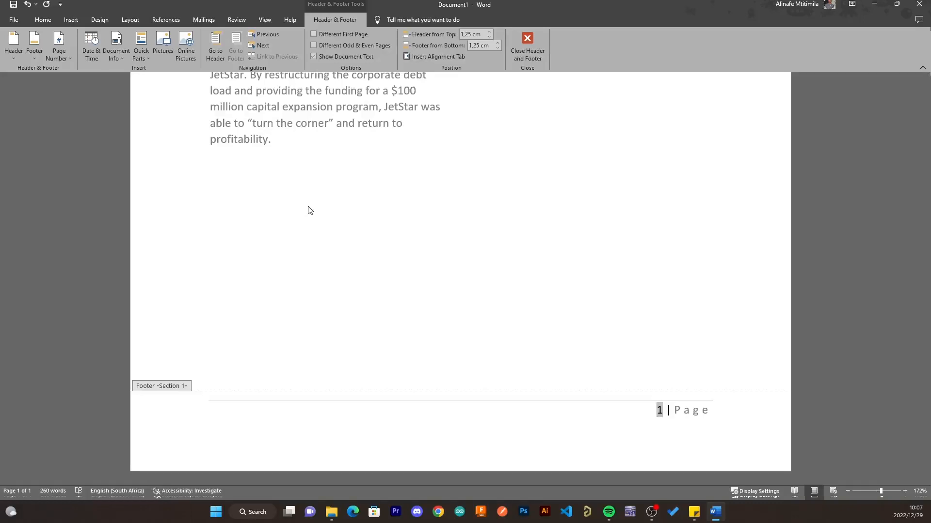
{"action": "left_click", "coordinate": [312, 35]}
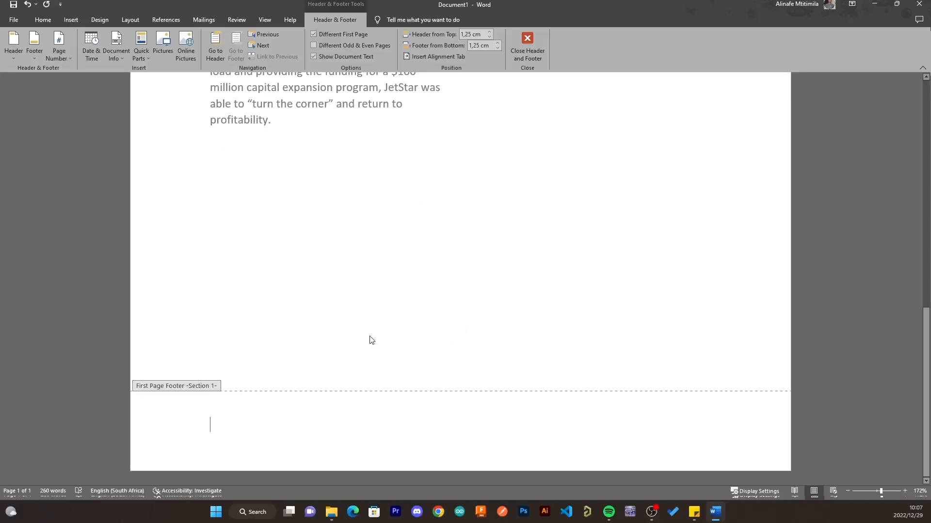
{"action": "double_click", "coordinate": [334, 312]}
- Place the cursor after the signature and look over the letter on the Layout ribbon
{"action": "scroll", "coordinate": [536, 195], "scroll_direction": "up", "scroll_amount": 6}
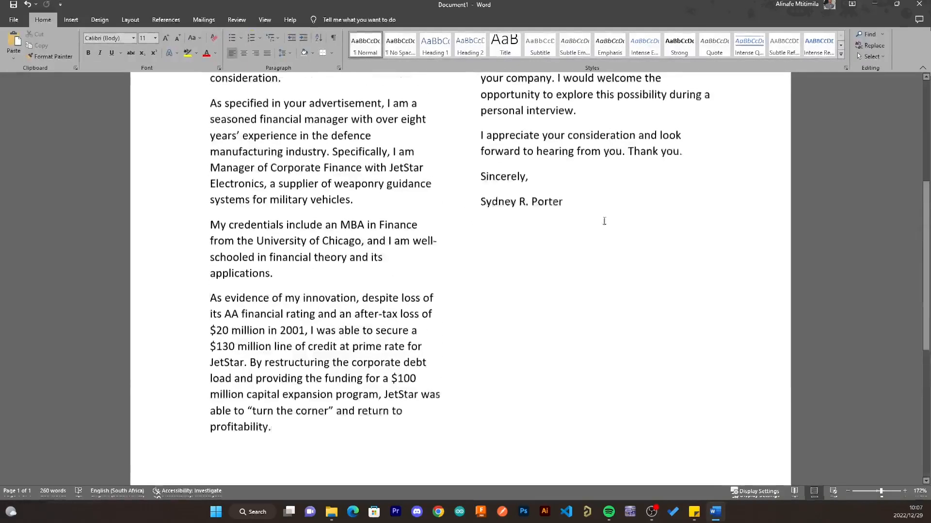
{"action": "left_click", "coordinate": [630, 209]}
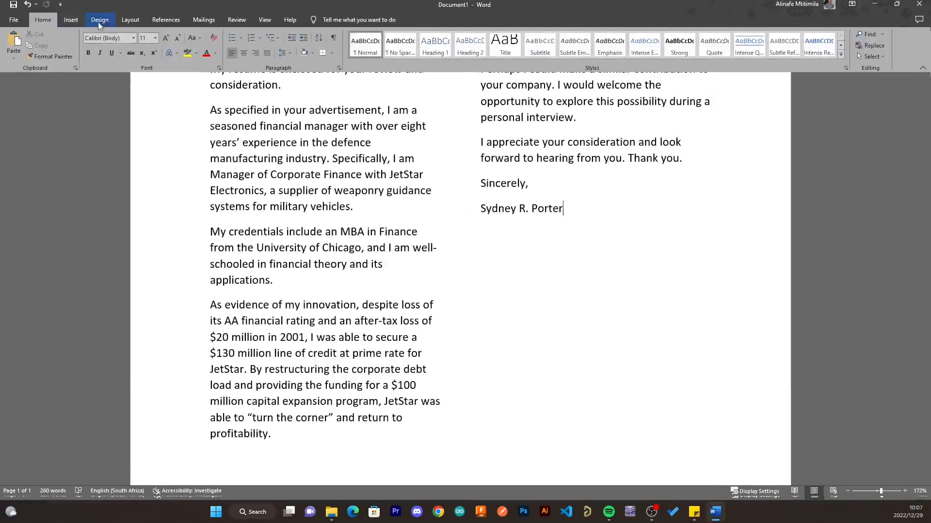
{"action": "left_click", "coordinate": [130, 21]}
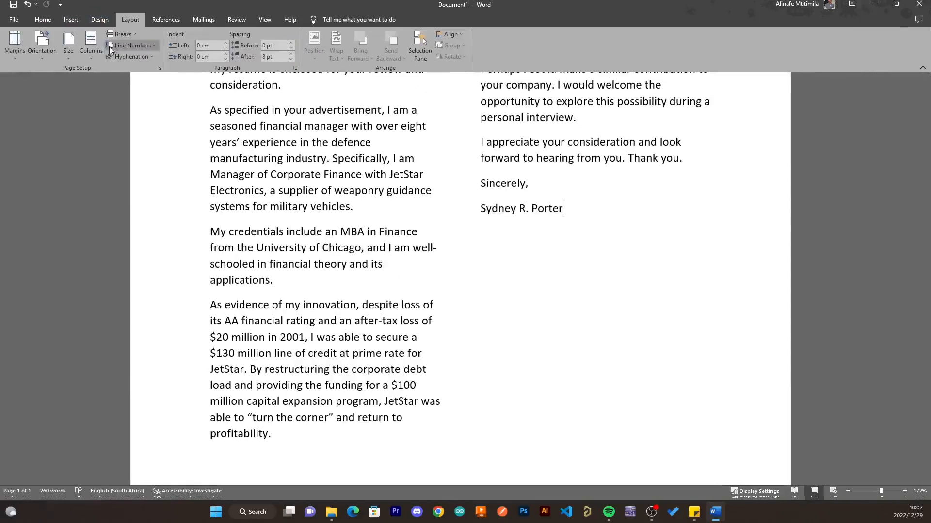
{"action": "scroll", "coordinate": [183, 335], "scroll_direction": "down", "scroll_amount": 15}
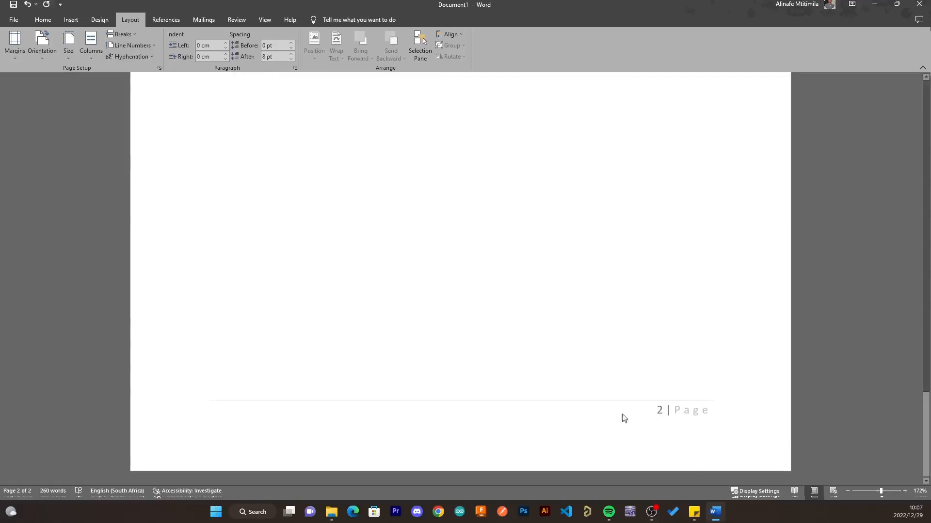
{"action": "scroll", "coordinate": [545, 427], "scroll_direction": "up", "scroll_amount": 1}
{"action": "scroll", "coordinate": [545, 427], "scroll_direction": "up", "scroll_amount": 3}
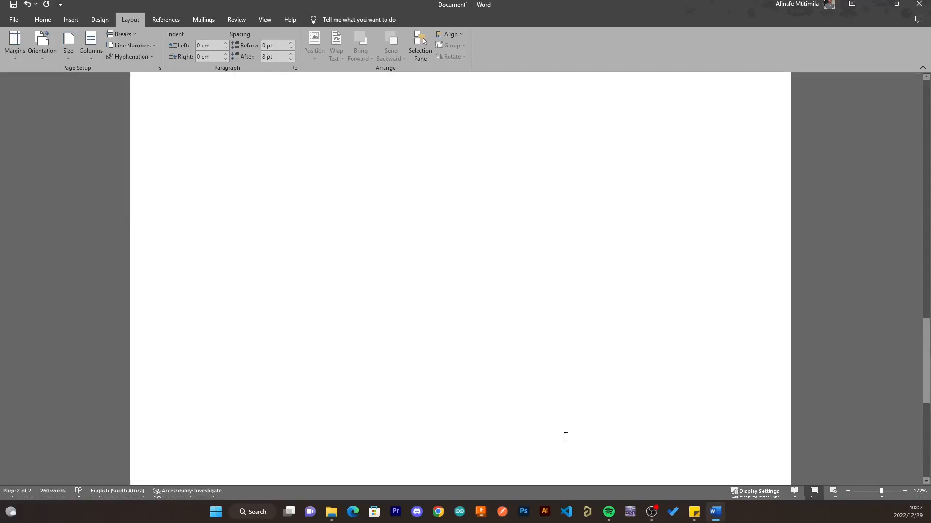
{"action": "scroll", "coordinate": [436, 313], "scroll_direction": "up", "scroll_amount": 8}
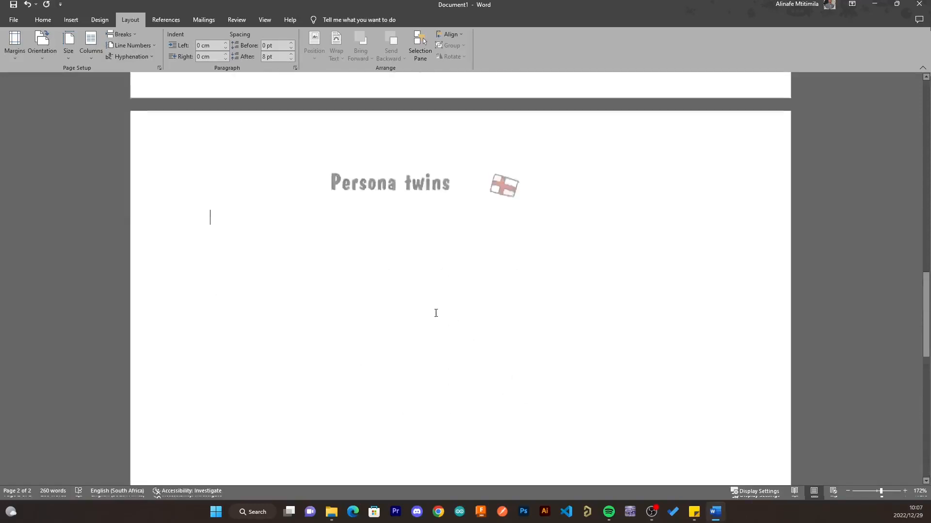
{"action": "scroll", "coordinate": [465, 350], "scroll_direction": "up", "scroll_amount": 2}
{"action": "scroll", "coordinate": [490, 363], "scroll_direction": "down", "scroll_amount": 2}
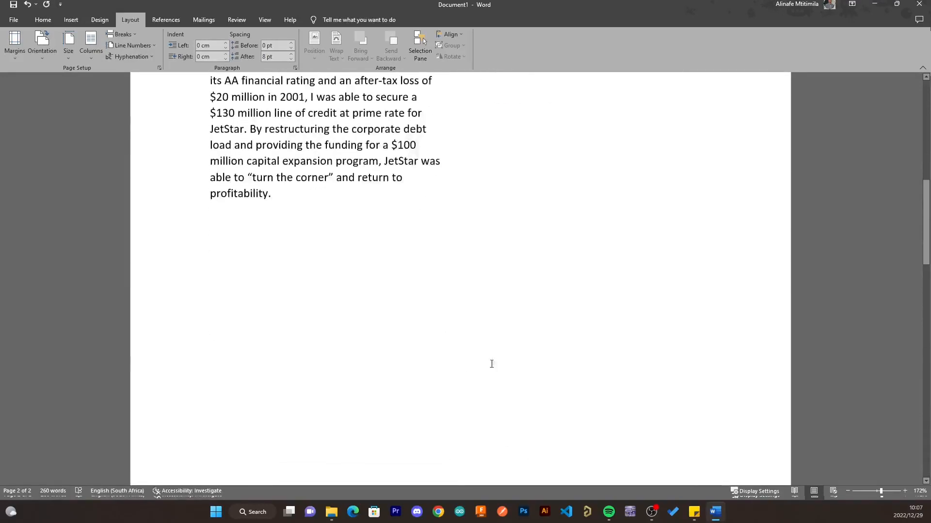
{"action": "scroll", "coordinate": [497, 359], "scroll_direction": "up", "scroll_amount": 10}
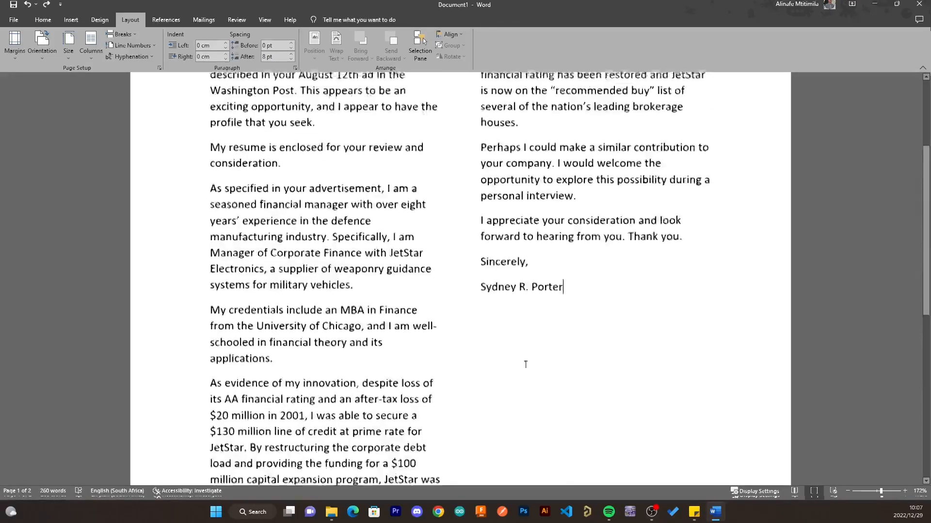
{"action": "scroll", "coordinate": [562, 483], "scroll_direction": "down", "scroll_amount": 2}
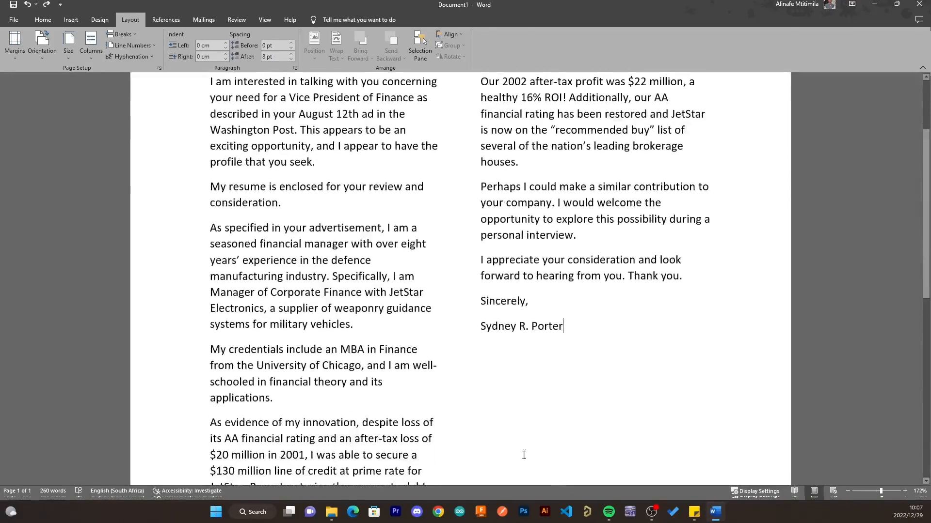
{"action": "scroll", "coordinate": [517, 452], "scroll_direction": "down", "scroll_amount": 4}
{"action": "scroll", "coordinate": [485, 466], "scroll_direction": "down", "scroll_amount": 1}
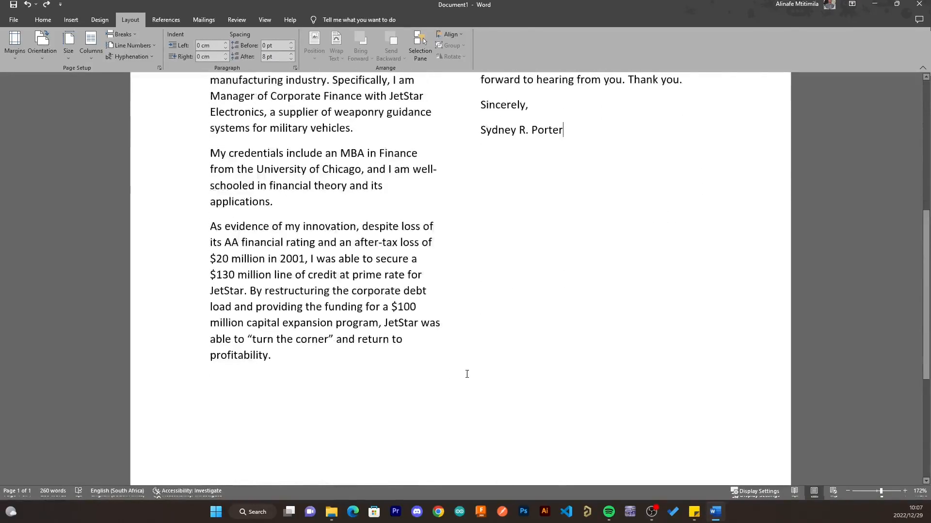
- Select all the letter text and set Columns to One
{"action": "key", "text": "ctrl+a"}
{"action": "scroll", "coordinate": [540, 343], "scroll_direction": "up", "scroll_amount": 8}
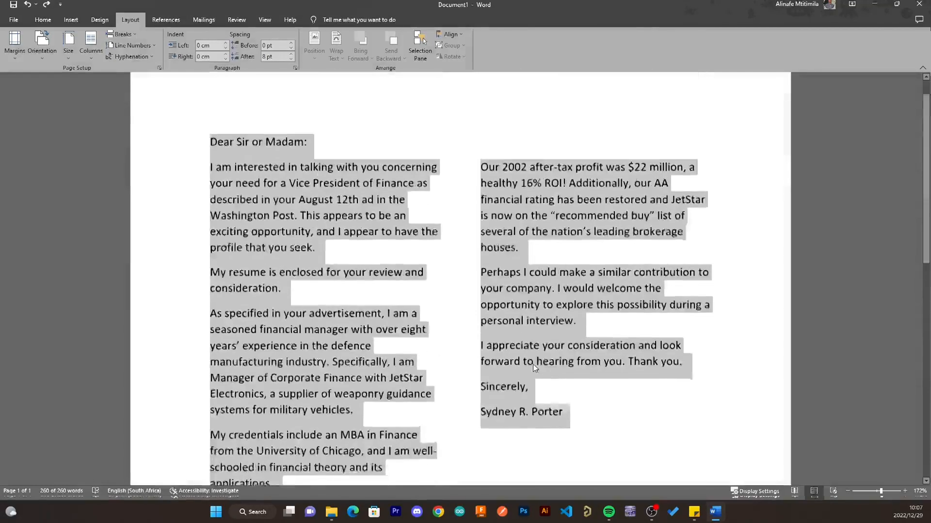
{"action": "scroll", "coordinate": [533, 364], "scroll_direction": "down", "scroll_amount": 2}
{"action": "scroll", "coordinate": [534, 368], "scroll_direction": "down", "scroll_amount": 1}
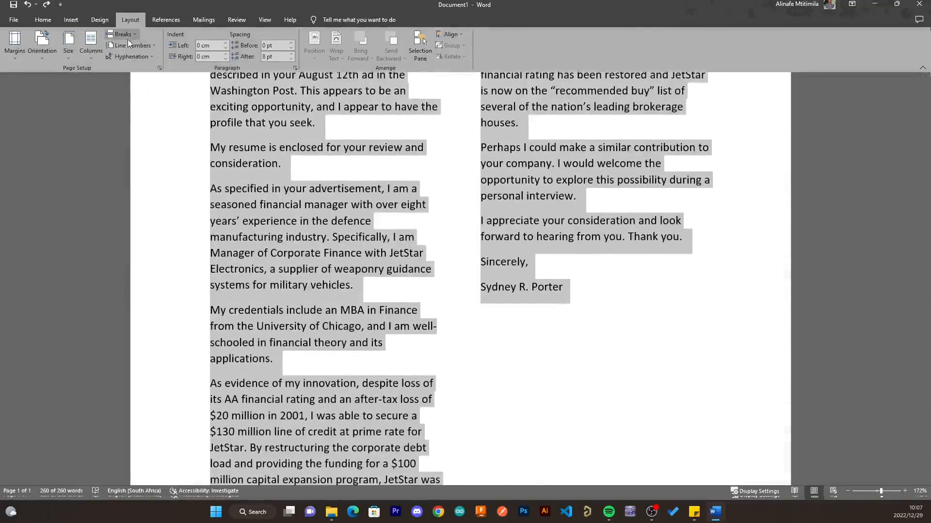
{"action": "left_click", "coordinate": [87, 46]}
{"action": "left_click", "coordinate": [94, 80]}
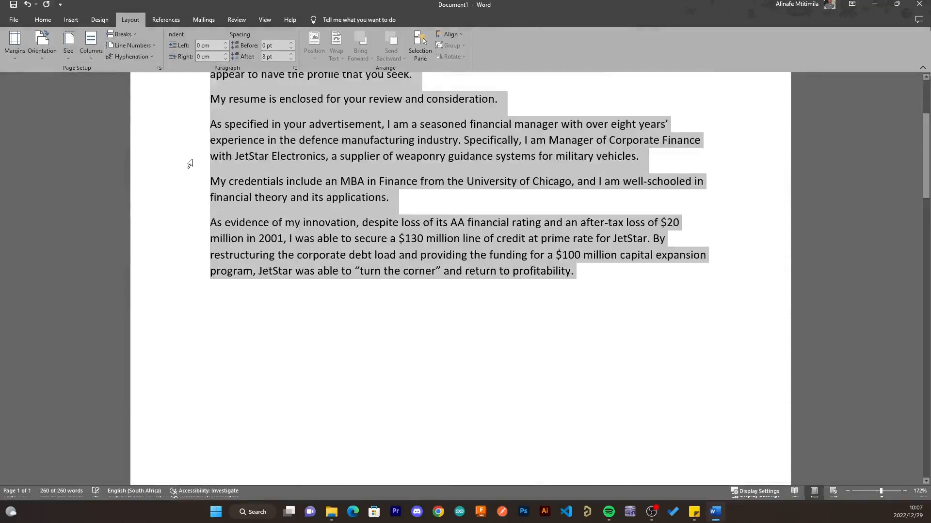
{"action": "scroll", "coordinate": [310, 313], "scroll_direction": "up", "scroll_amount": 1}
{"action": "left_click", "coordinate": [474, 342]}
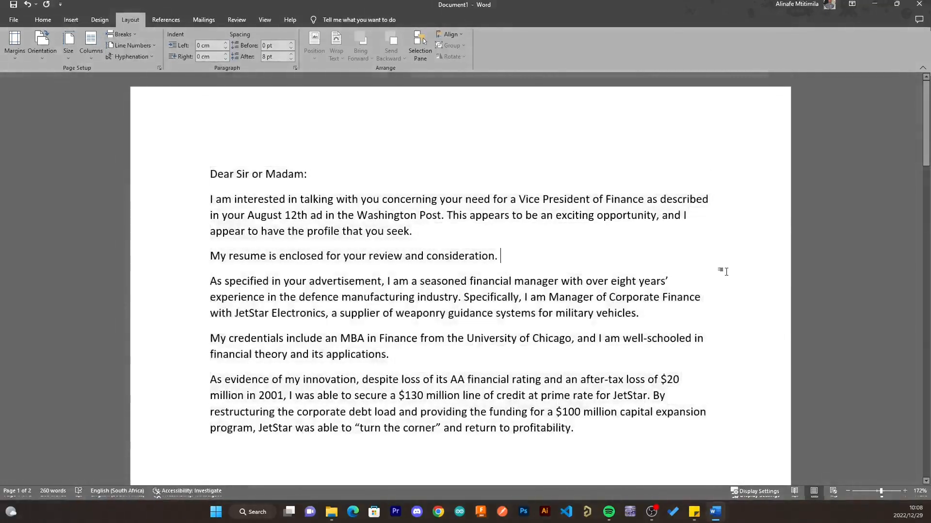
{"action": "left_click", "coordinate": [68, 22]}
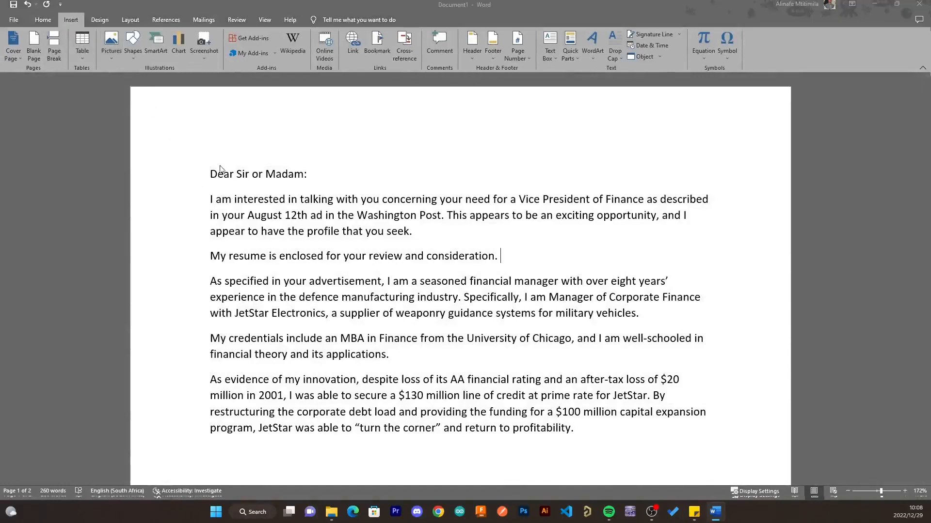
- Insert the 'Jobs-to-be-done, digital' picture below the resume sentence
{"action": "double_click", "coordinate": [293, 218]}
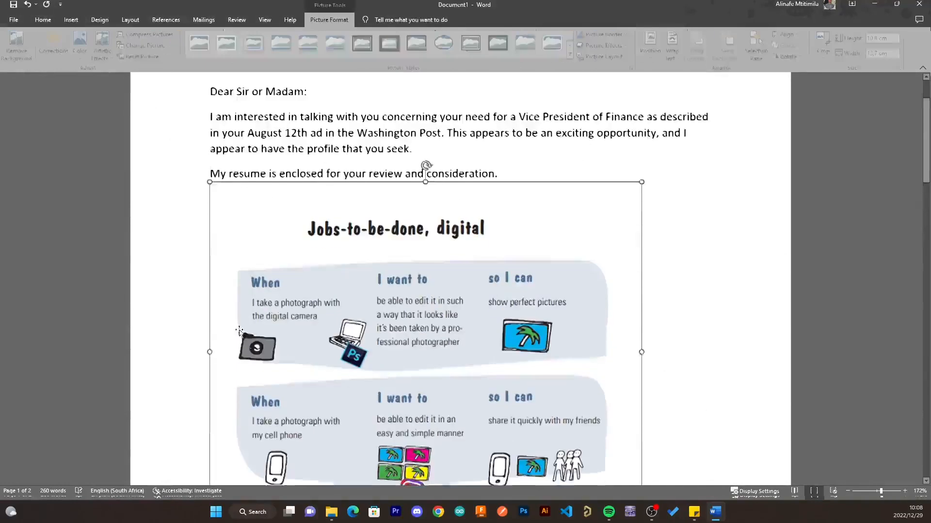
{"action": "scroll", "coordinate": [485, 272], "scroll_direction": "down", "scroll_amount": 7}
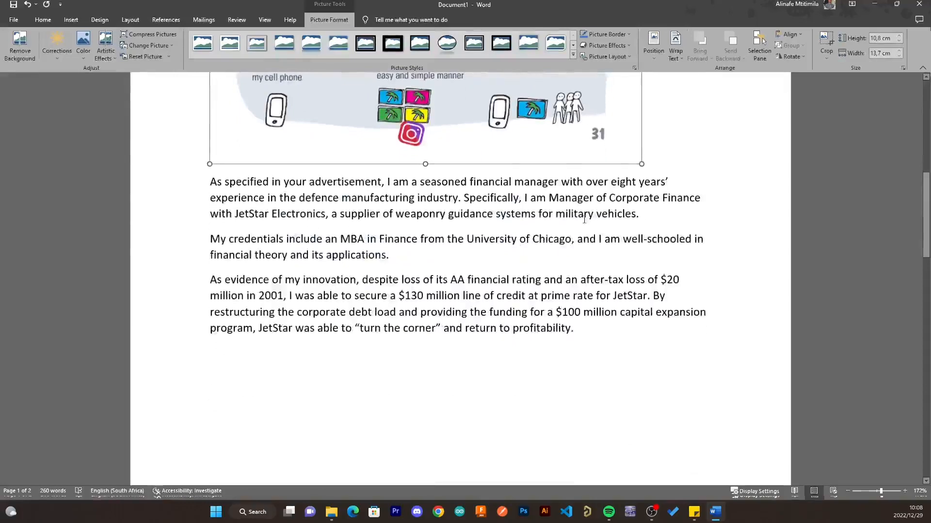
{"action": "scroll", "coordinate": [584, 219], "scroll_direction": "up", "scroll_amount": 10}
{"action": "scroll", "coordinate": [584, 219], "scroll_direction": "down", "scroll_amount": 7}
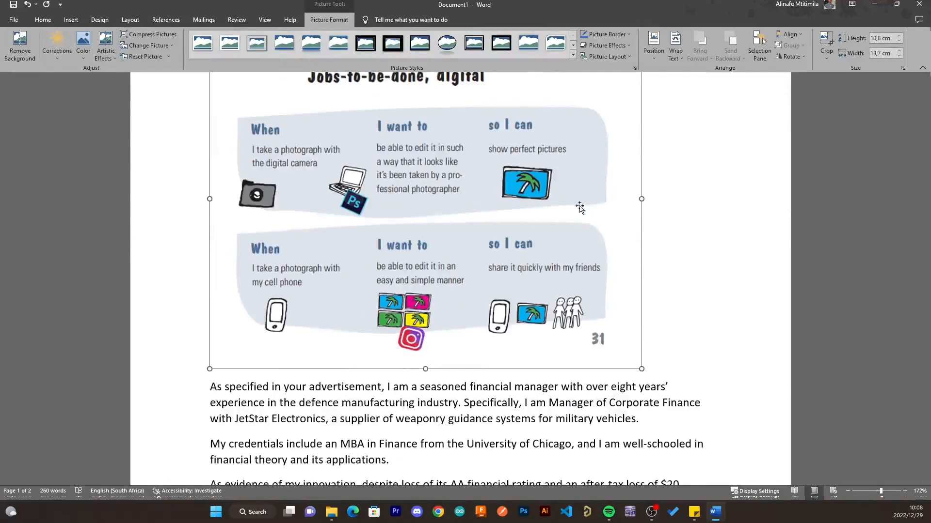
{"action": "scroll", "coordinate": [414, 233], "scroll_direction": "up", "scroll_amount": 3}
{"action": "scroll", "coordinate": [426, 218], "scroll_direction": "down", "scroll_amount": 2}
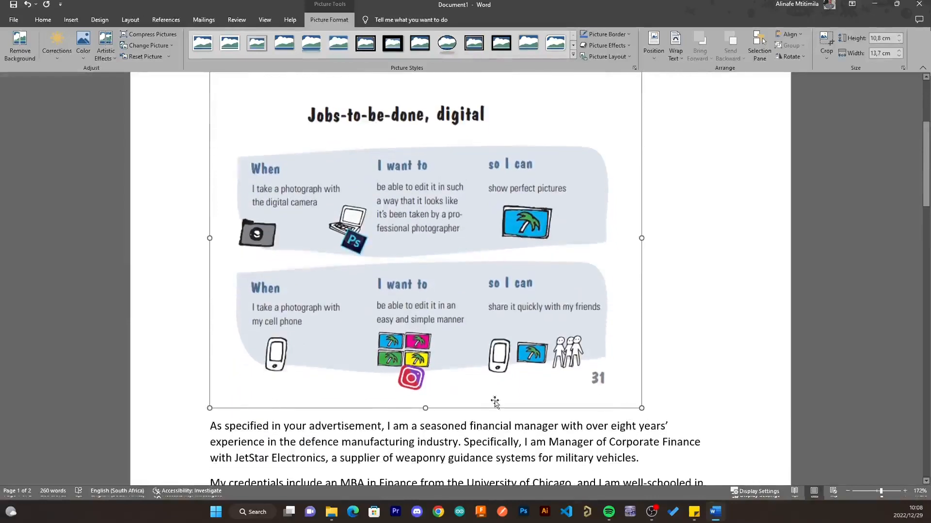
- Resize the picture to about 6.17 × 8.08 cm
{"action": "mouse_move", "coordinate": [428, 412]}
{"action": "left_mouse_down"}
{"action": "mouse_move", "coordinate": [427, 434]}
{"action": "mouse_move", "coordinate": [428, 402]}
{"action": "mouse_move", "coordinate": [429, 417]}
{"action": "left_mouse_up"}
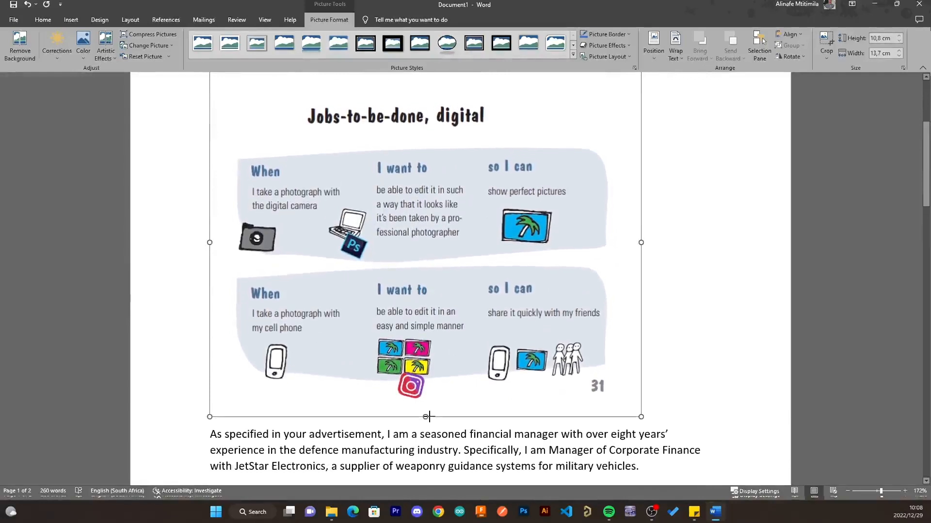
{"action": "mouse_move", "coordinate": [429, 421]}
{"action": "left_mouse_down"}
{"action": "mouse_move", "coordinate": [427, 433]}
{"action": "mouse_move", "coordinate": [426, 411]}
{"action": "left_mouse_up"}
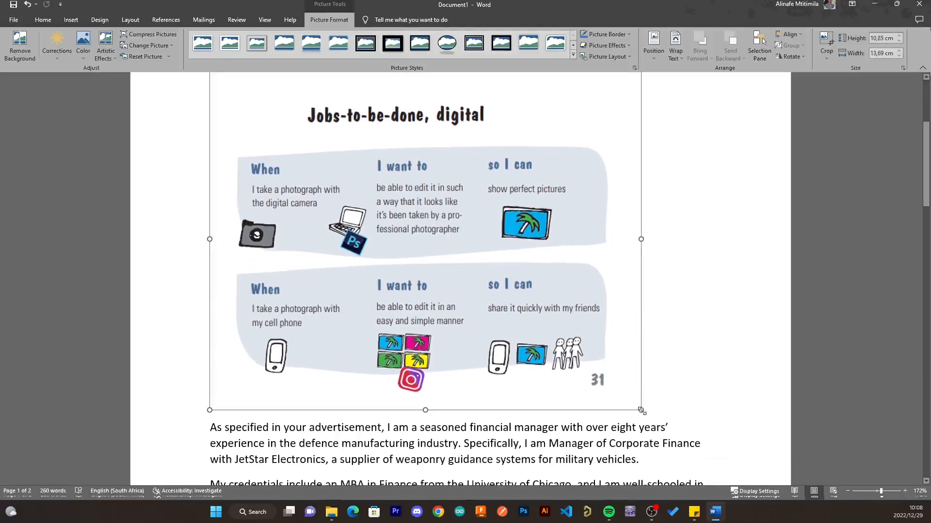
{"action": "left_click_drag", "start_coordinate": [641, 411], "coordinate": [411, 262]}
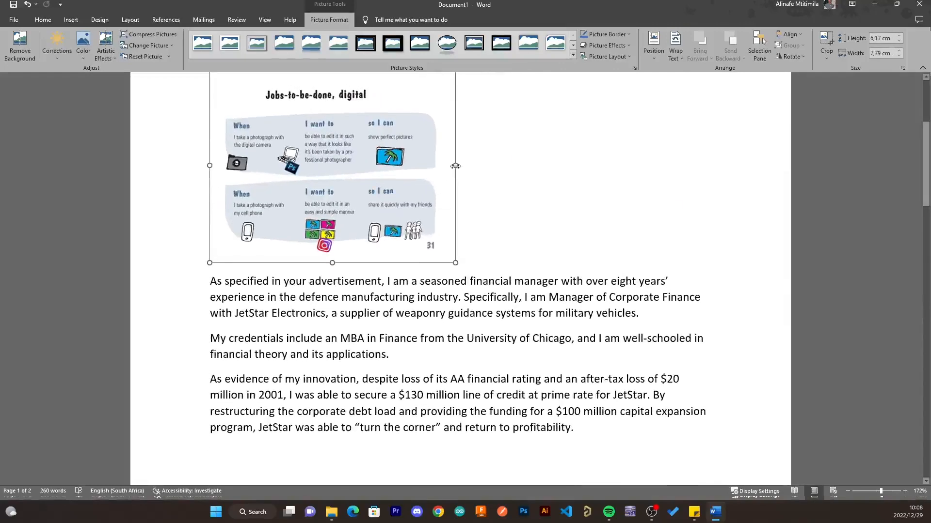
{"action": "left_click_drag", "start_coordinate": [455, 165], "coordinate": [478, 192]}
{"action": "mouse_move", "coordinate": [477, 191]}
{"action": "left_mouse_down"}
{"action": "mouse_move", "coordinate": [490, 191]}
{"action": "mouse_move", "coordinate": [476, 201]}
{"action": "mouse_move", "coordinate": [496, 200]}
{"action": "mouse_move", "coordinate": [464, 201]}
{"action": "left_mouse_up"}
{"action": "scroll", "coordinate": [519, 241], "scroll_direction": "up", "scroll_amount": 2}
{"action": "scroll", "coordinate": [542, 287], "scroll_direction": "up", "scroll_amount": 1}
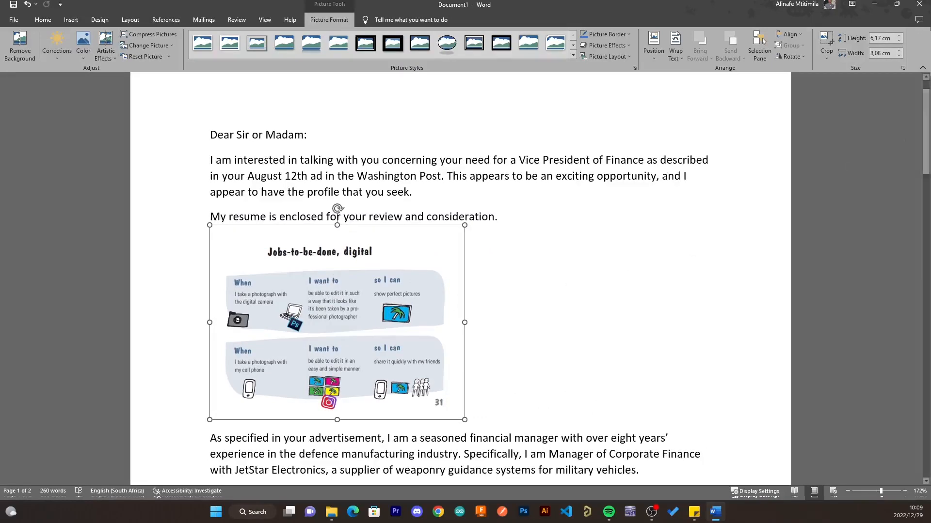
- Crop the picture's top and right edges so it measures 5.72 × 7.73 cm
{"action": "left_click", "coordinate": [830, 39]}
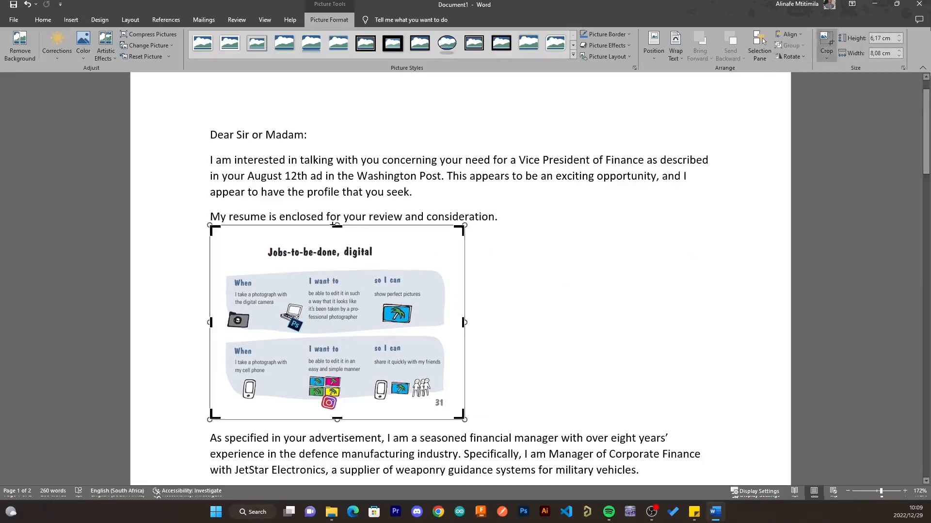
{"action": "left_click_drag", "start_coordinate": [337, 226], "coordinate": [336, 241]}
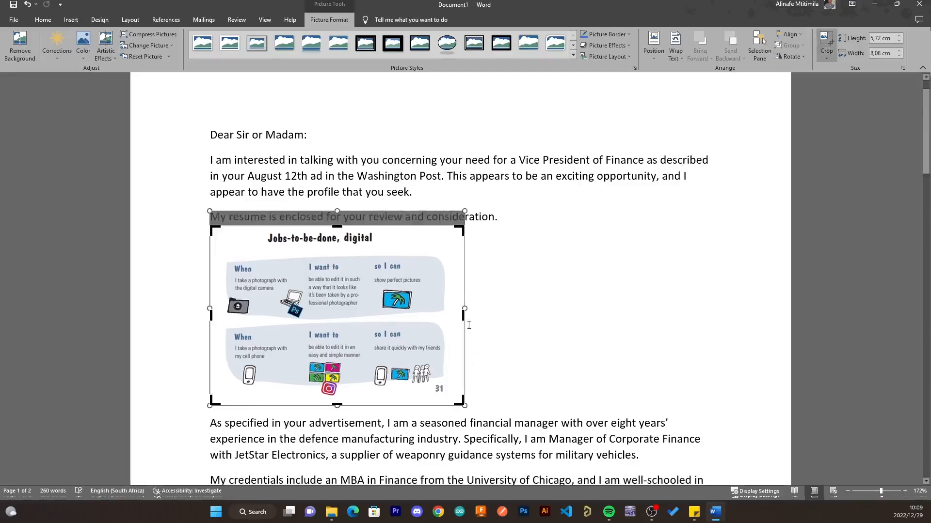
{"action": "mouse_move", "coordinate": [464, 316]}
{"action": "left_mouse_down"}
{"action": "mouse_move", "coordinate": [451, 318]}
{"action": "mouse_move", "coordinate": [453, 308]}
{"action": "left_mouse_up"}
{"action": "left_click", "coordinate": [587, 315]}
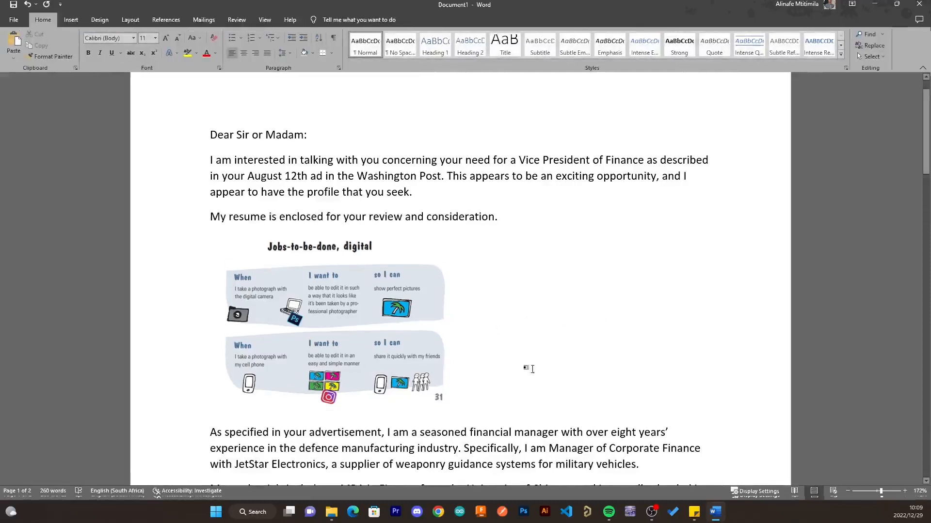
{"action": "left_click", "coordinate": [371, 285]}
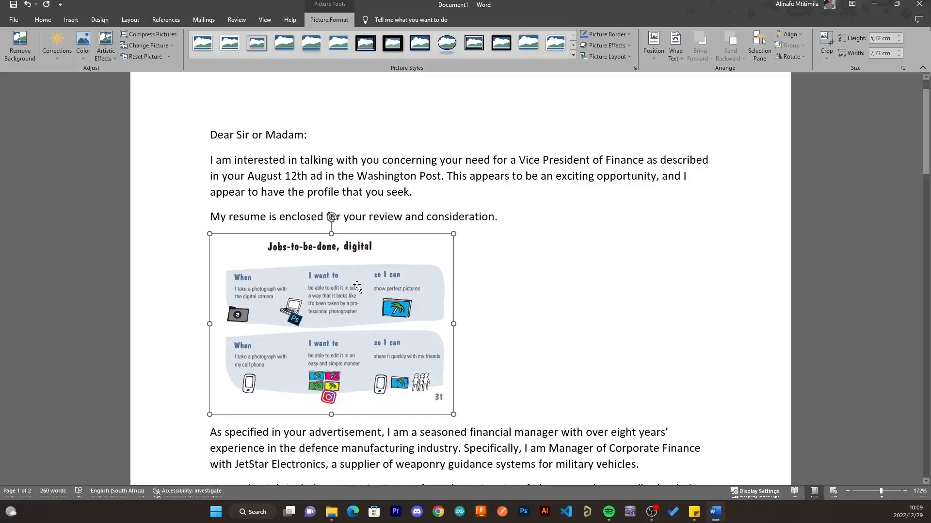
{"action": "left_click", "coordinate": [651, 58]}
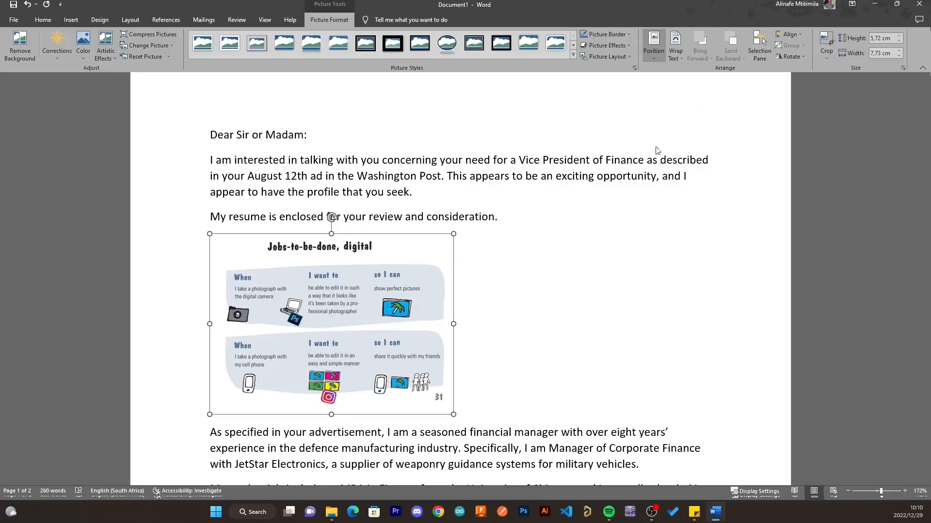
- Wrap text Square around the picture and place it at the page's top right
{"action": "left_click", "coordinate": [676, 51]}
{"action": "left_click", "coordinate": [703, 100]}
{"action": "left_click", "coordinate": [651, 79]}
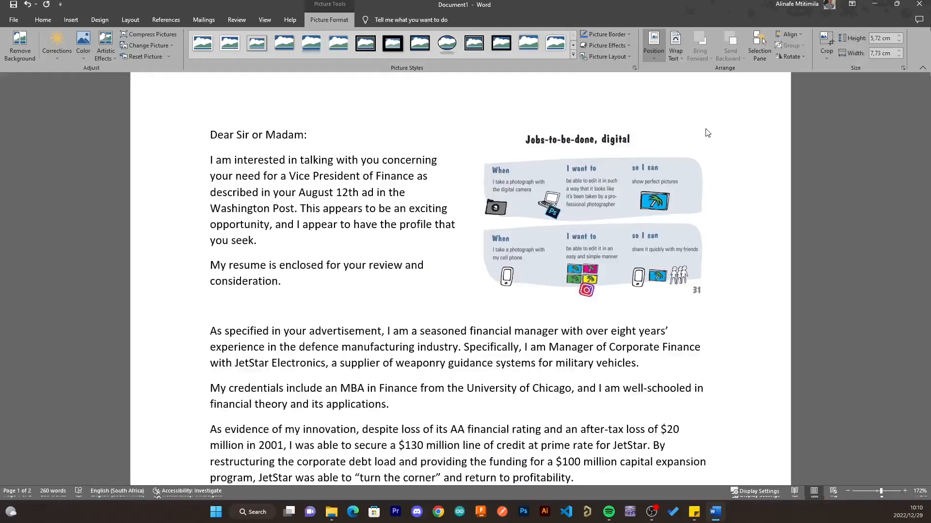
{"action": "left_click", "coordinate": [707, 132]}
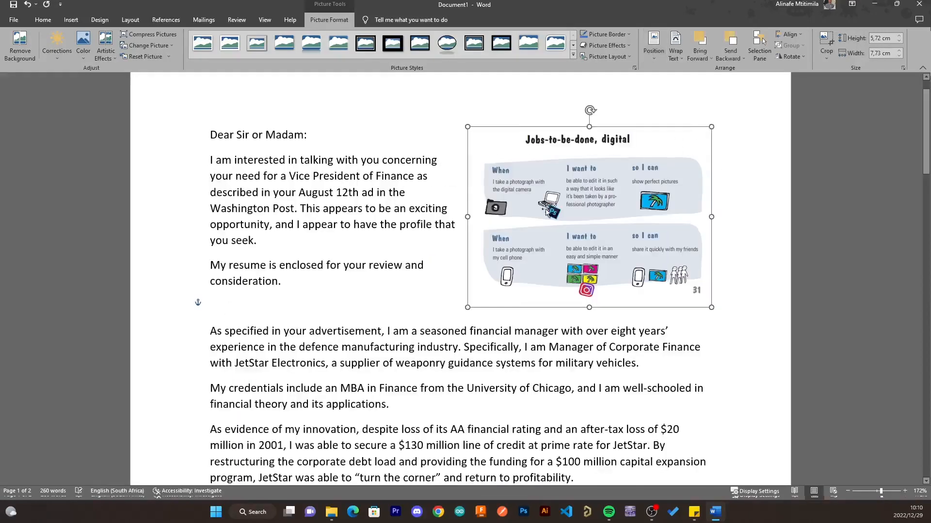
{"action": "left_click", "coordinate": [741, 244]}
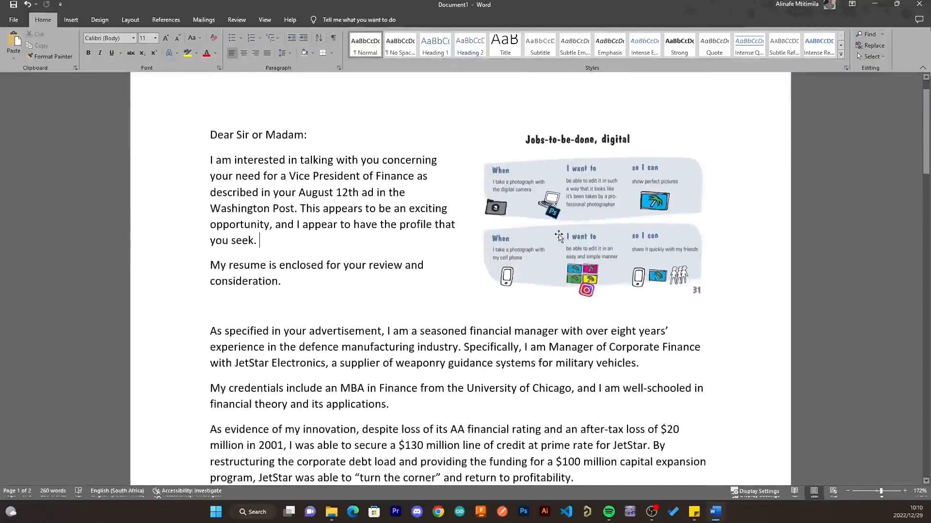
{"action": "left_click", "coordinate": [581, 262]}
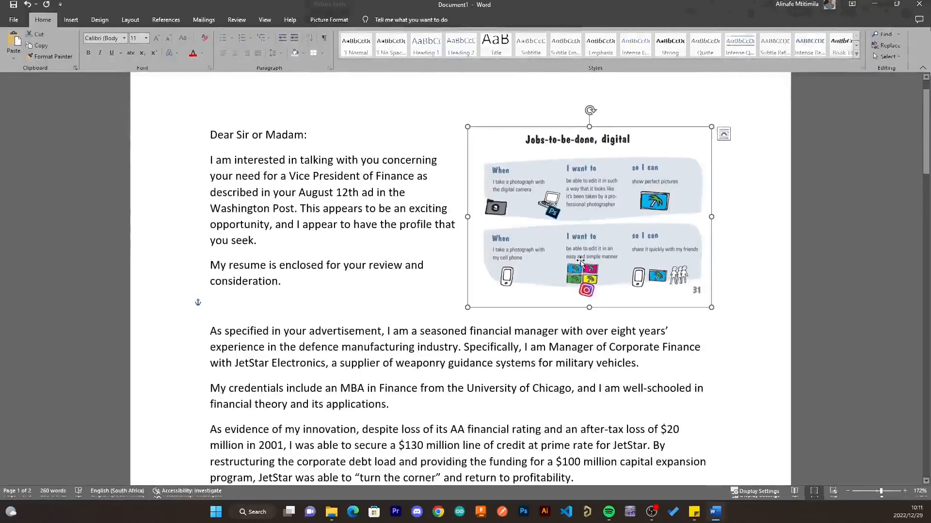
{"action": "left_click", "coordinate": [330, 22]}
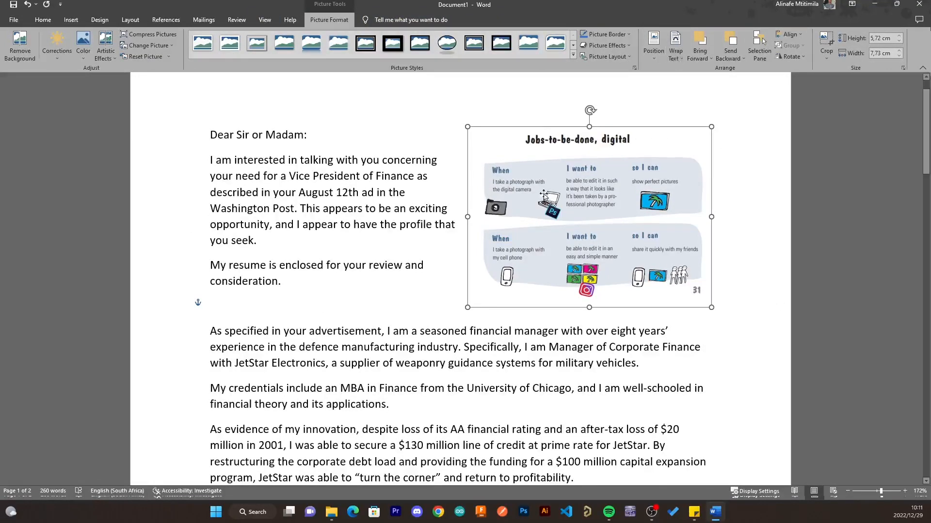
{"action": "left_click", "coordinate": [387, 108]}
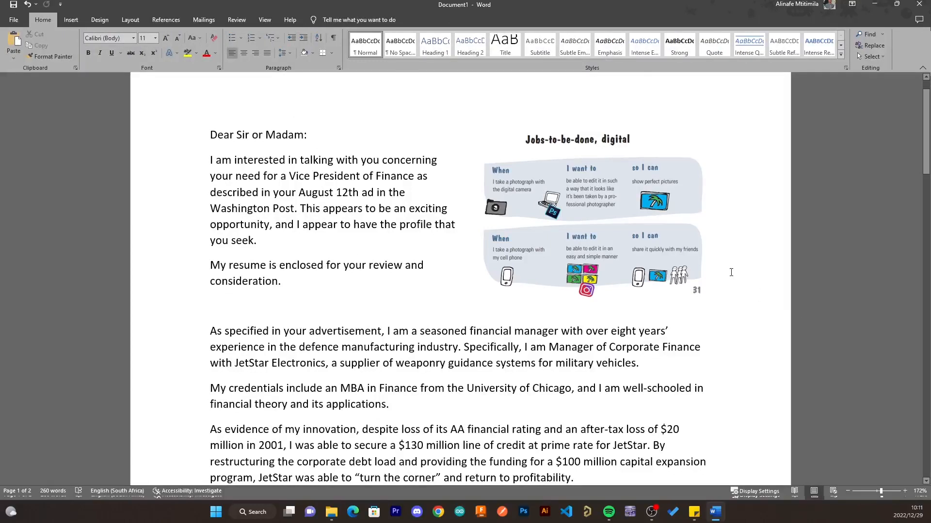
{"action": "left_click", "coordinate": [612, 215]}
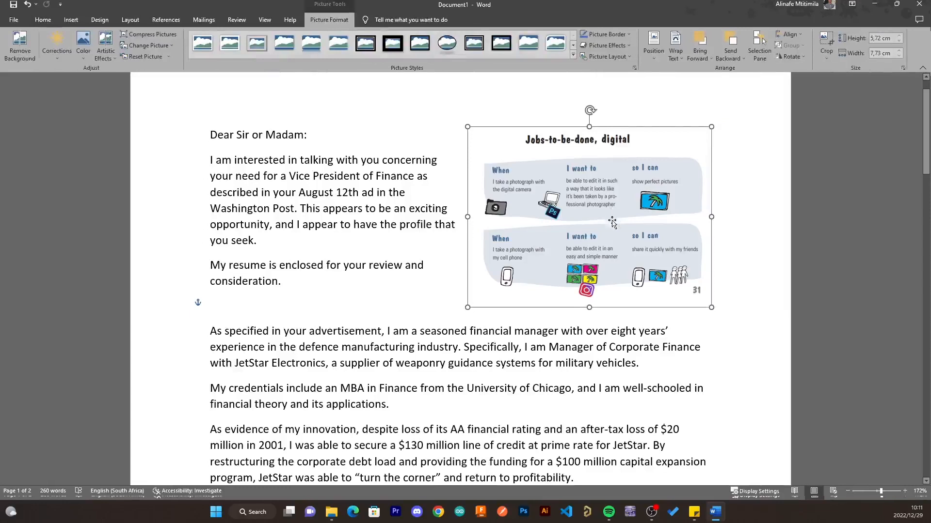
{"action": "left_click", "coordinate": [676, 60]}
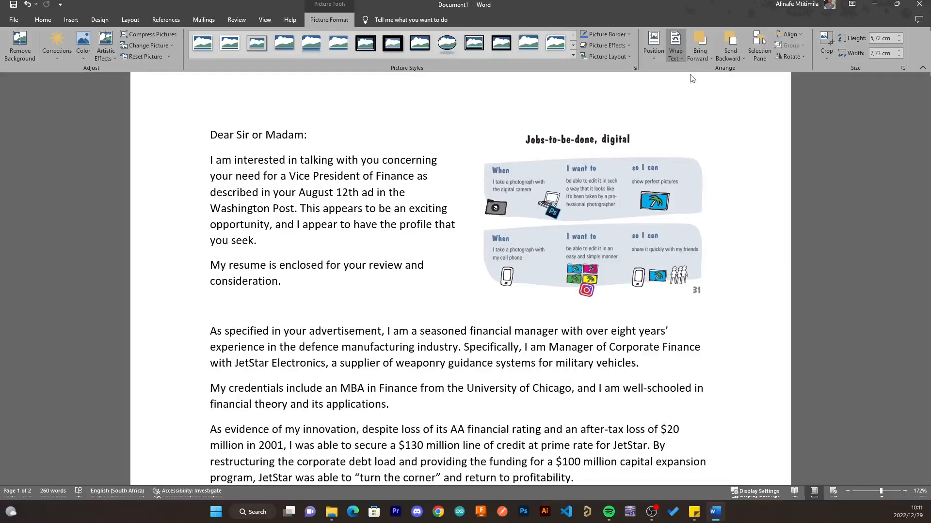
{"action": "left_click", "coordinate": [698, 156]}
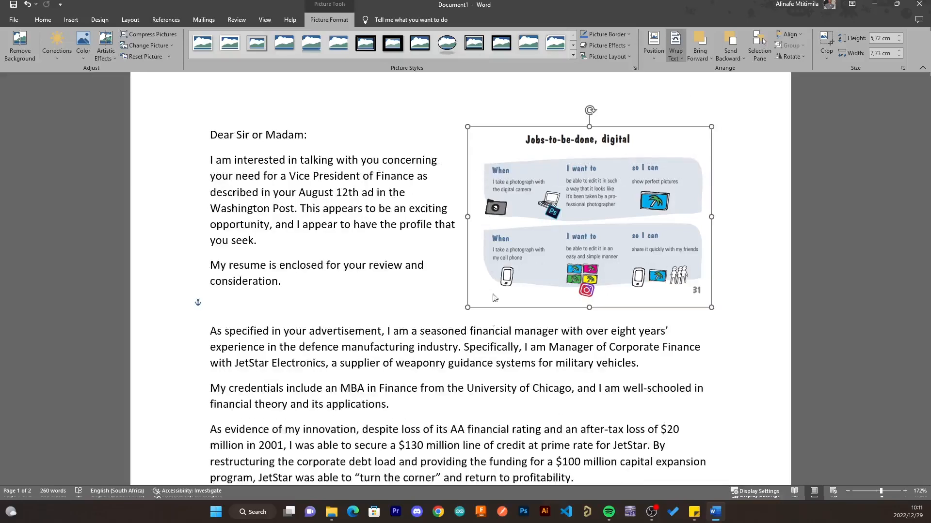
{"action": "left_click", "coordinate": [266, 371]}
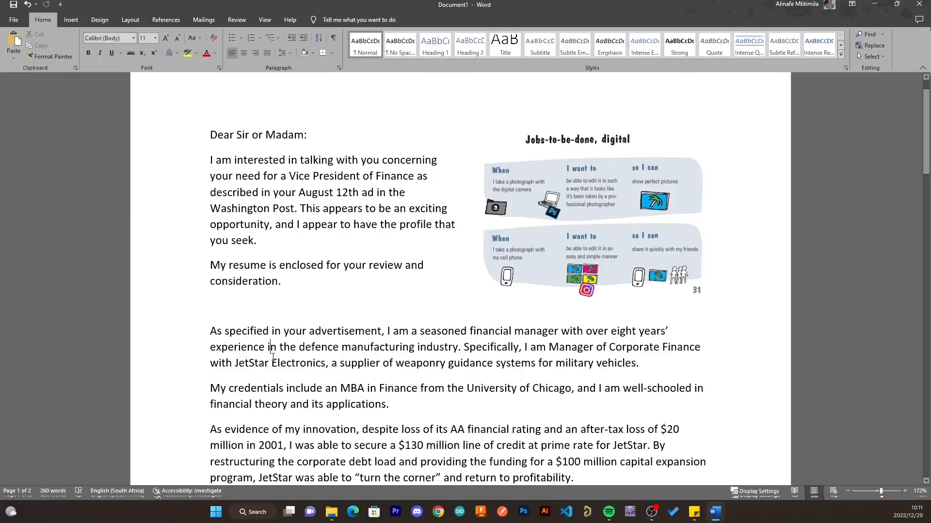
{"action": "left_click", "coordinate": [618, 242]}
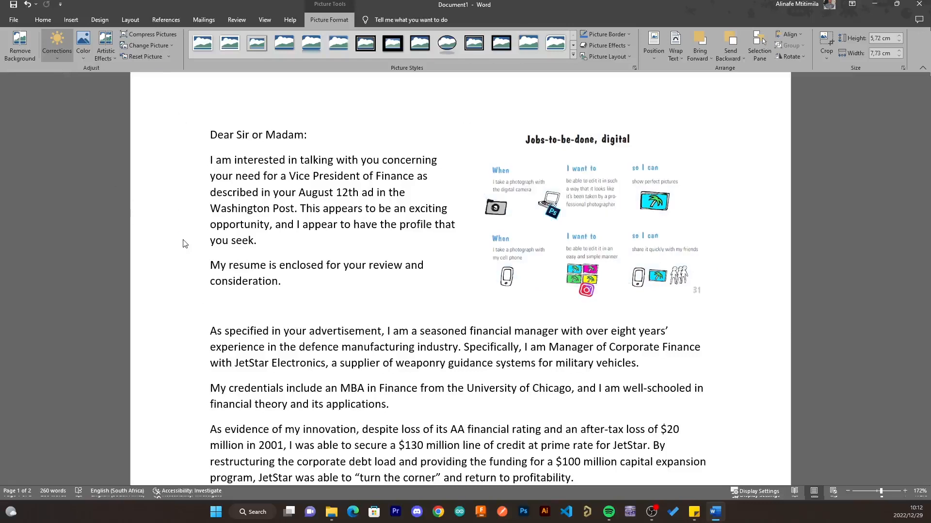
{"action": "left_click", "coordinate": [85, 54]}
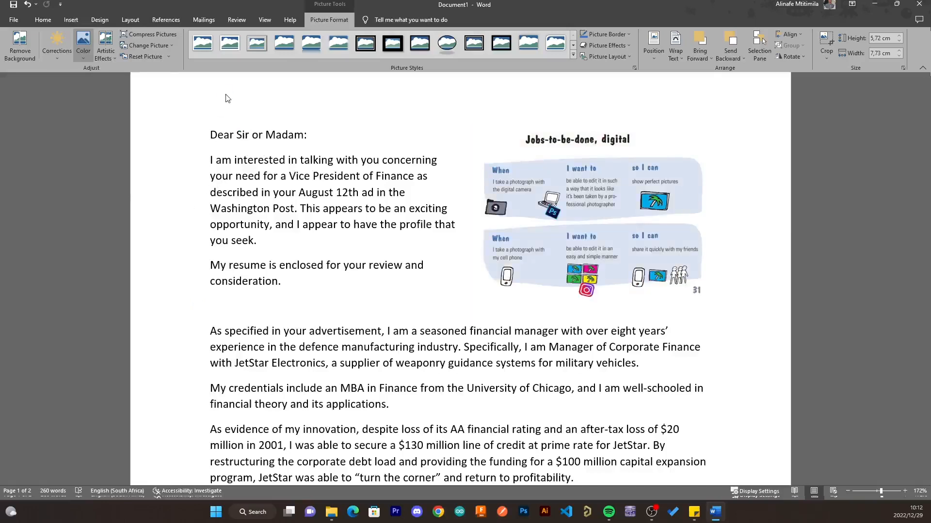
{"action": "left_click", "coordinate": [228, 99]}
{"action": "left_click", "coordinate": [109, 55]}
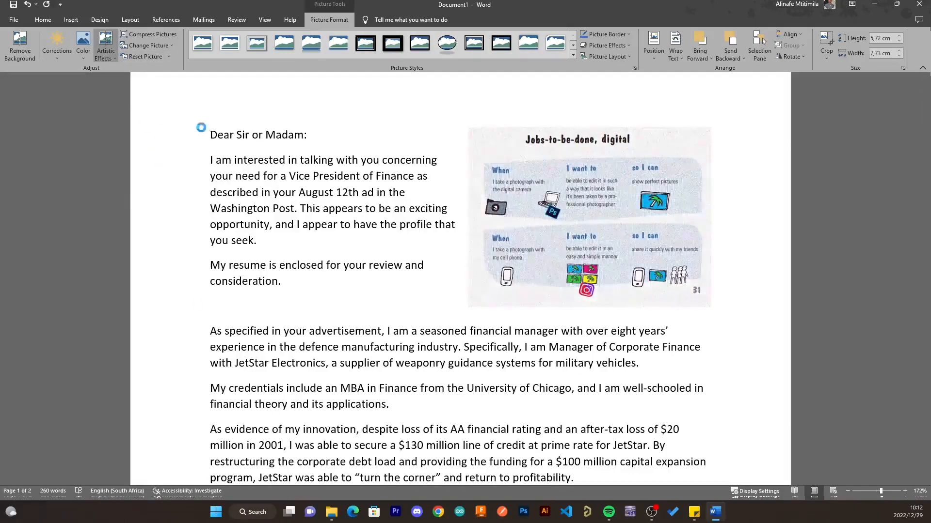
{"action": "left_click", "coordinate": [147, 57]}
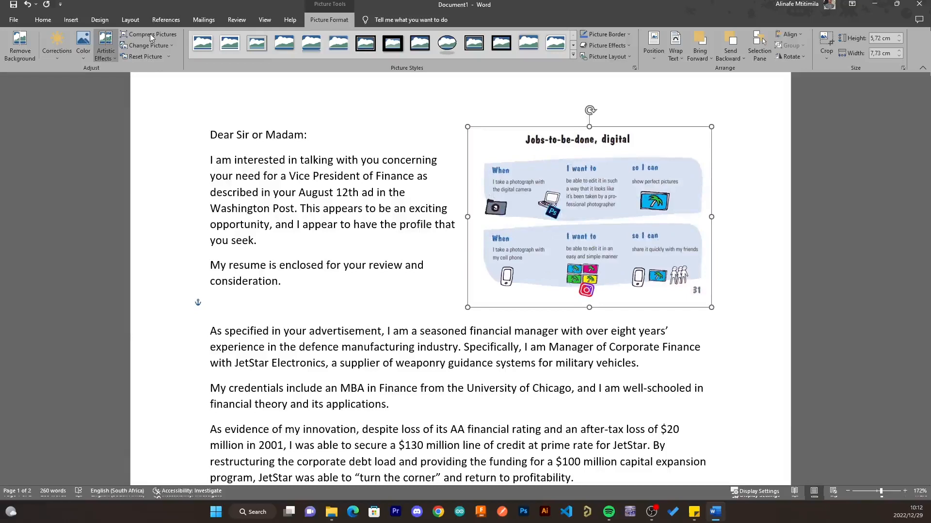
{"action": "left_click", "coordinate": [159, 35]}
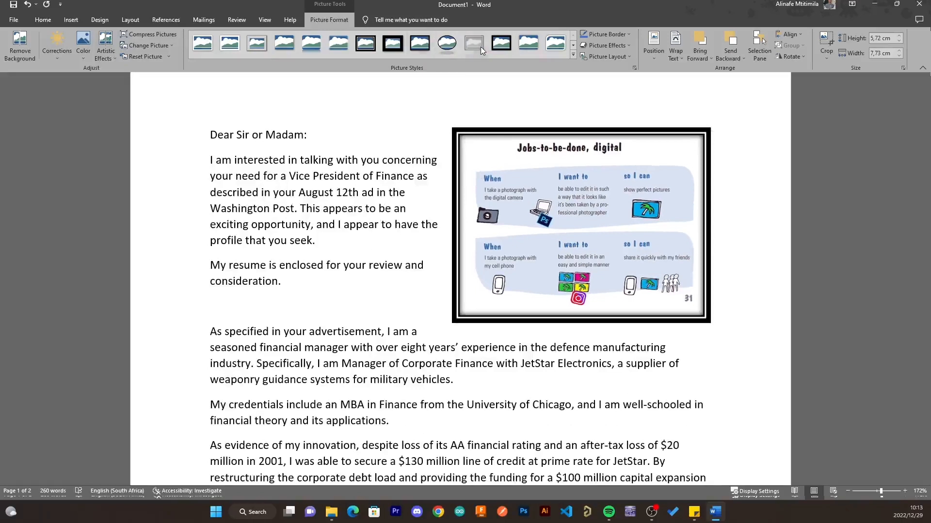
- Apply the double black frame picture style and reselect the framed picture
{"action": "left_click", "coordinate": [481, 47]}
{"action": "left_click", "coordinate": [735, 373]}
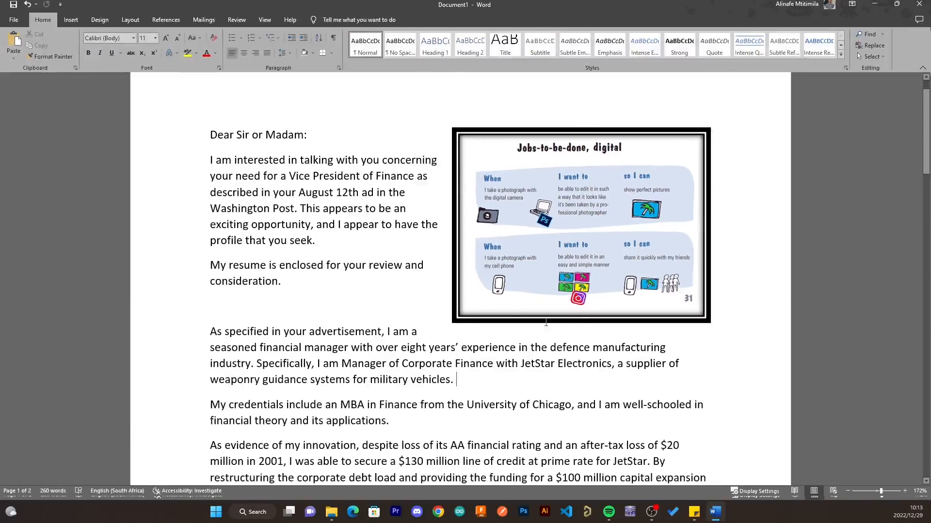
{"action": "left_click", "coordinate": [489, 266]}
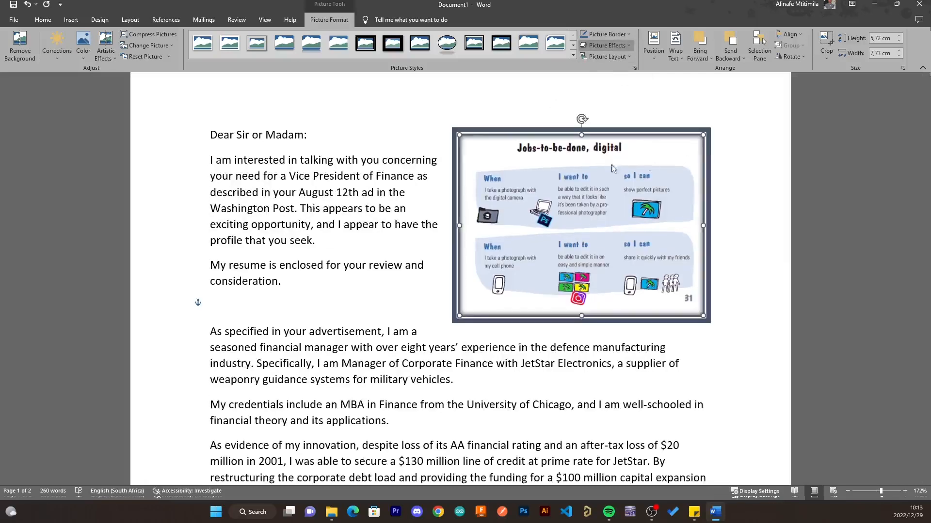
{"action": "left_click", "coordinate": [756, 177]}
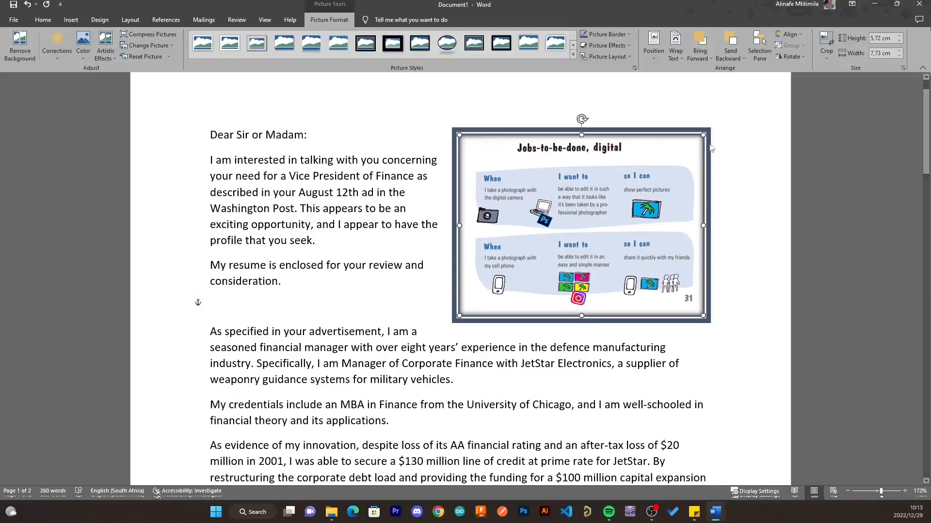
{"action": "left_click", "coordinate": [620, 57]}
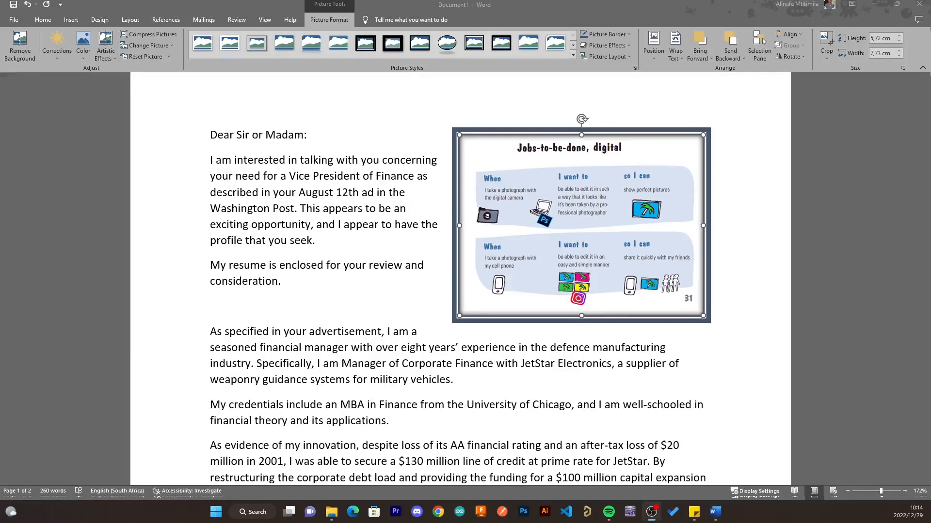
{"action": "left_click", "coordinate": [325, 377]}
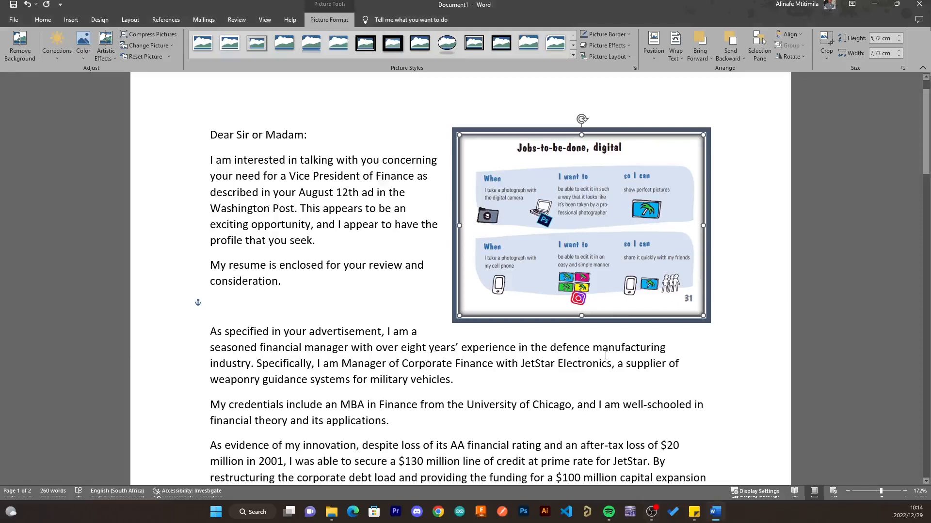
- Add an empty paragraph after the credentials paragraph ending 'applications.'
{"action": "scroll", "coordinate": [605, 355], "scroll_direction": "down", "scroll_amount": 3}
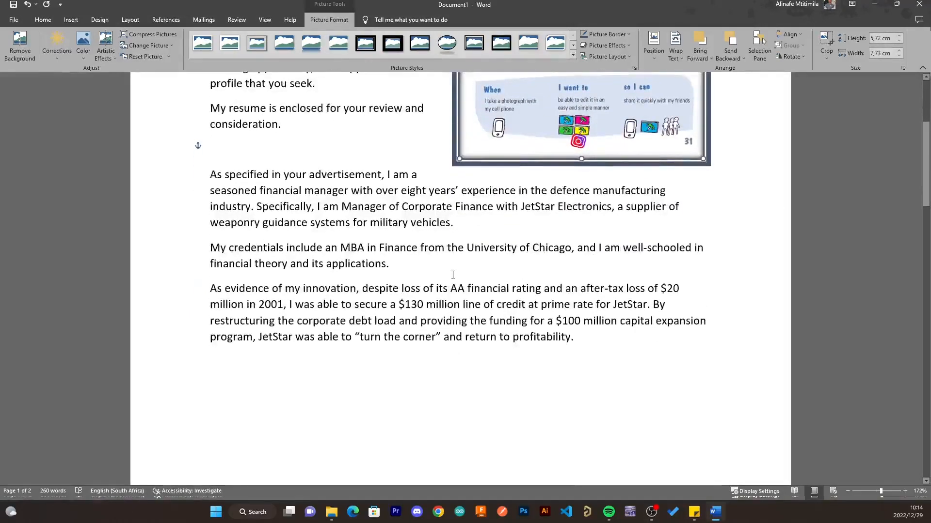
{"action": "left_click", "coordinate": [452, 274]}
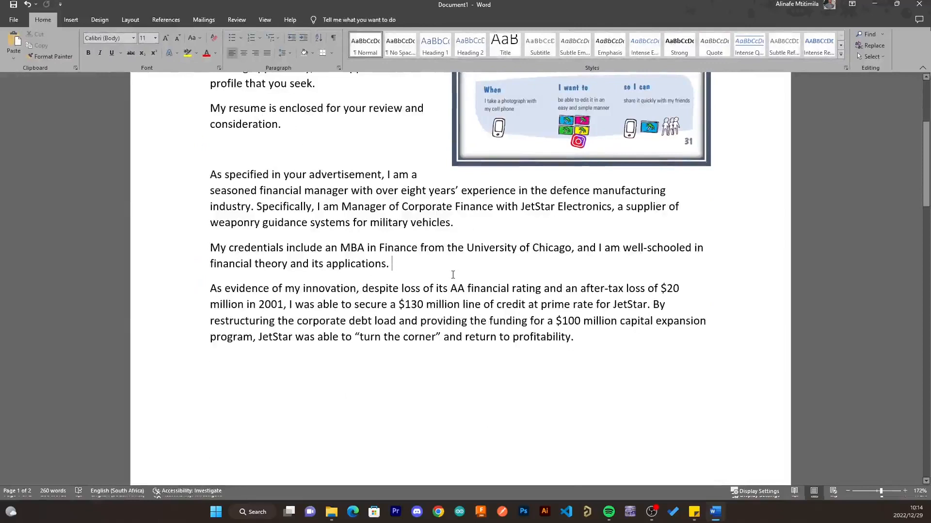
{"action": "key", "text": "Return"}
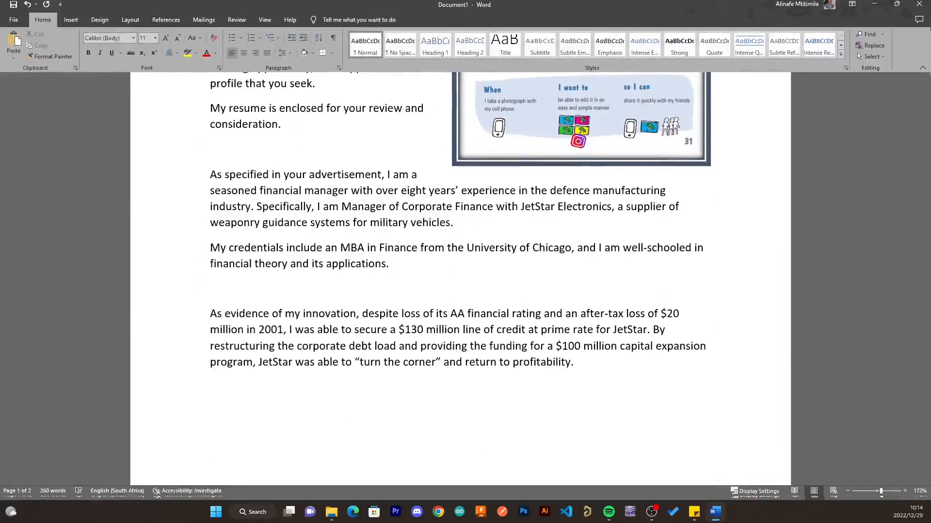
- Draw a rectangle in that blank line and size it to 3.2 × 6.57 cm
{"action": "left_click", "coordinate": [76, 22]}
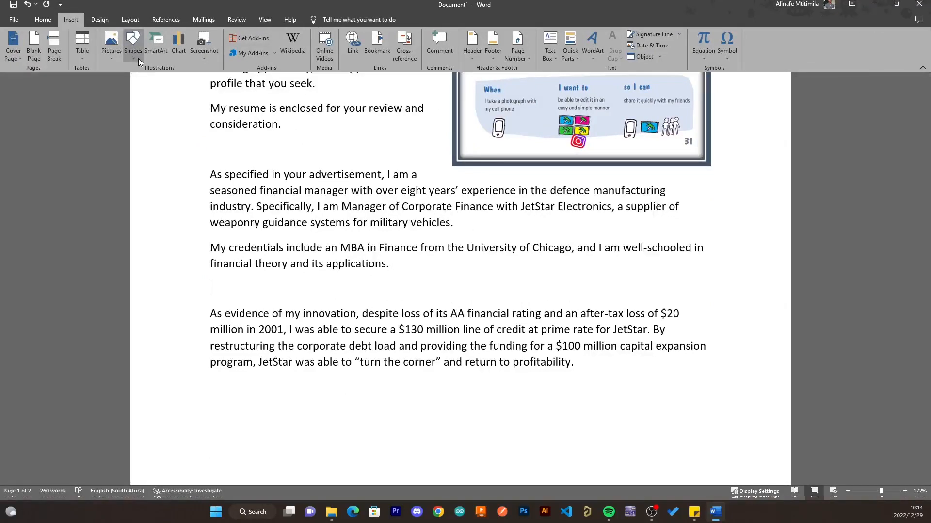
{"action": "left_click", "coordinate": [161, 80]}
{"action": "left_click_drag", "start_coordinate": [211, 276], "coordinate": [418, 320]}
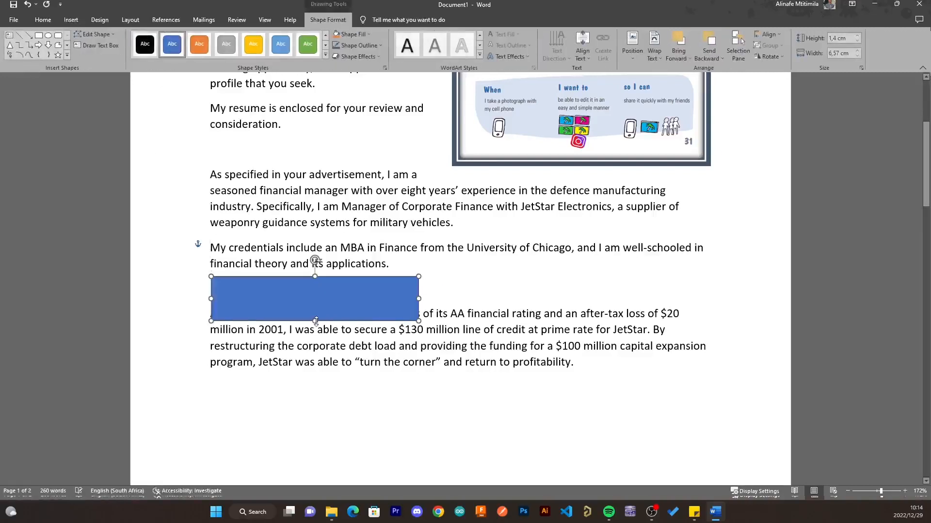
{"action": "left_click_drag", "start_coordinate": [345, 309], "coordinate": [345, 299]}
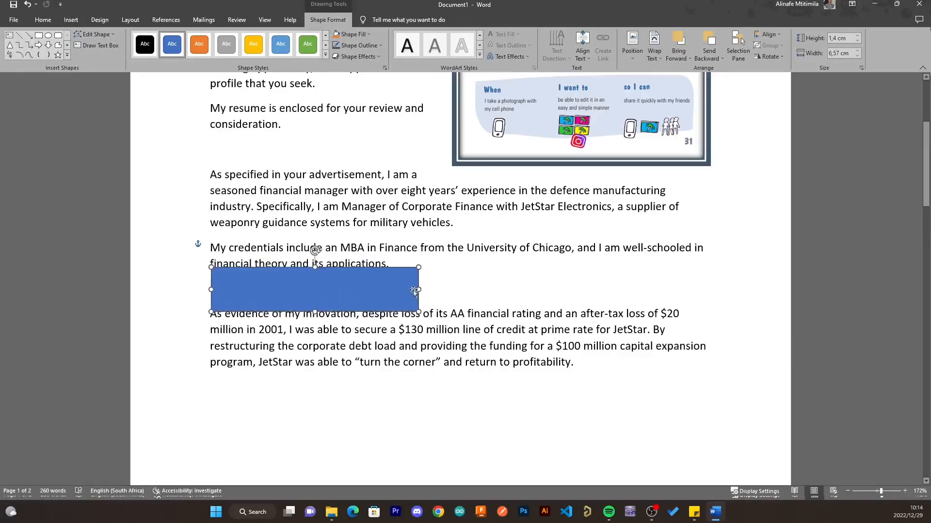
{"action": "mouse_move", "coordinate": [313, 297]}
{"action": "left_mouse_down"}
{"action": "mouse_move", "coordinate": [309, 311]}
{"action": "mouse_move", "coordinate": [318, 301]}
{"action": "mouse_move", "coordinate": [309, 294]}
{"action": "left_mouse_up"}
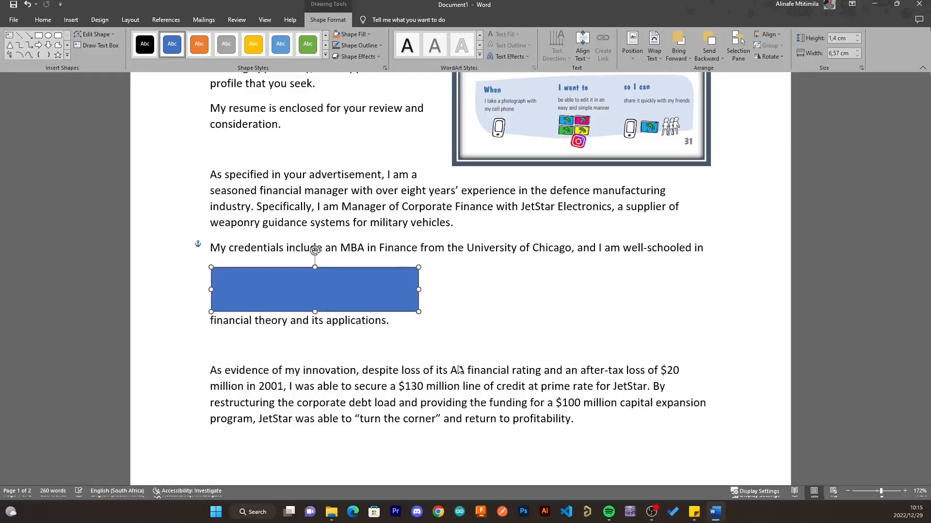
{"action": "mouse_move", "coordinate": [308, 289]}
{"action": "left_mouse_down"}
{"action": "mouse_move", "coordinate": [305, 324]}
{"action": "mouse_move", "coordinate": [310, 281]}
{"action": "left_mouse_up"}
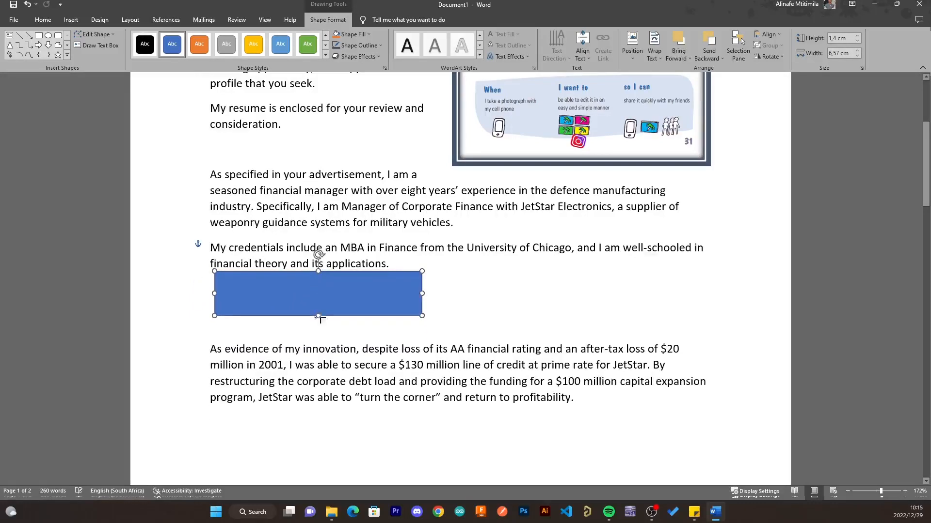
{"action": "left_click_drag", "start_coordinate": [318, 317], "coordinate": [319, 372]}
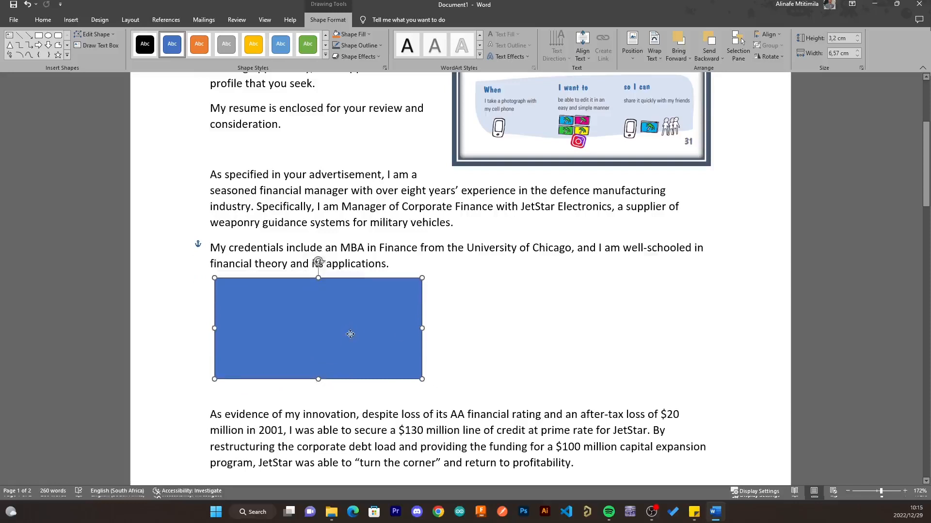
{"action": "left_click", "coordinate": [499, 334]}
{"action": "mouse_move", "coordinate": [315, 329]}
{"action": "left_mouse_down"}
{"action": "mouse_move", "coordinate": [372, 329]}
{"action": "mouse_move", "coordinate": [312, 329]}
{"action": "left_mouse_up"}
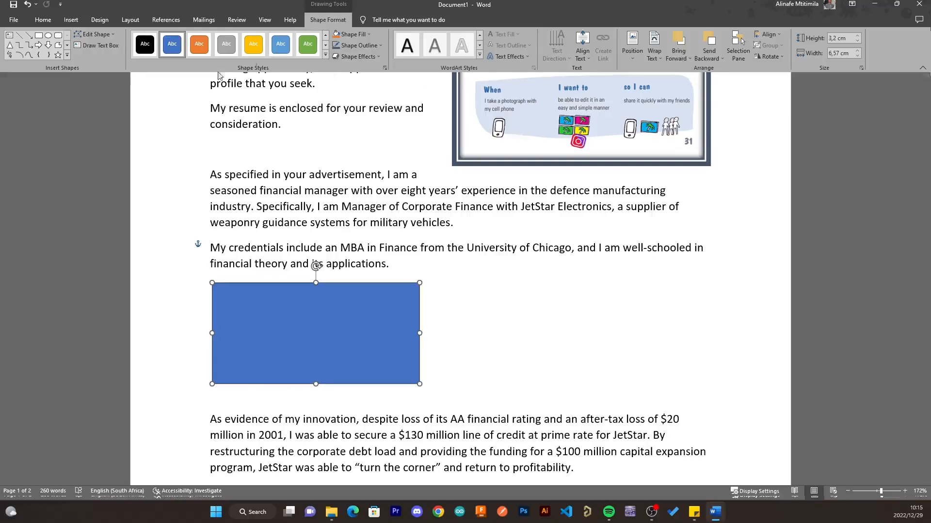
- Draw a 3.25 × 3.25 cm star to the right of the rectangle
{"action": "left_click", "coordinate": [71, 20]}
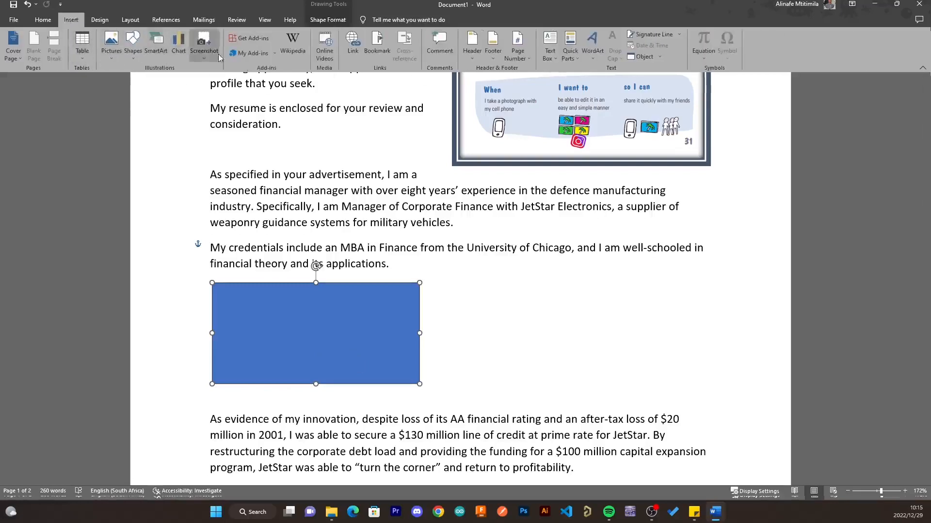
{"action": "left_click", "coordinate": [178, 88]}
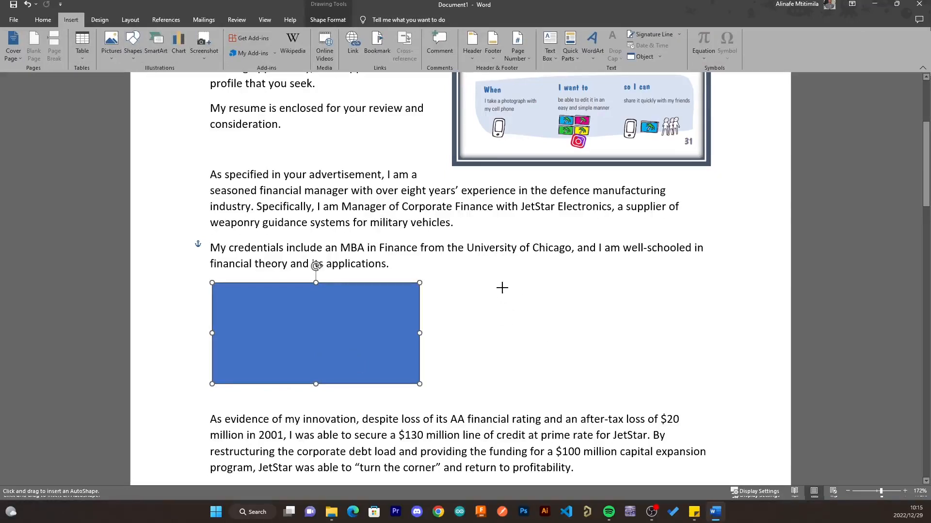
{"action": "left_click_drag", "start_coordinate": [501, 288], "coordinate": [606, 345]}
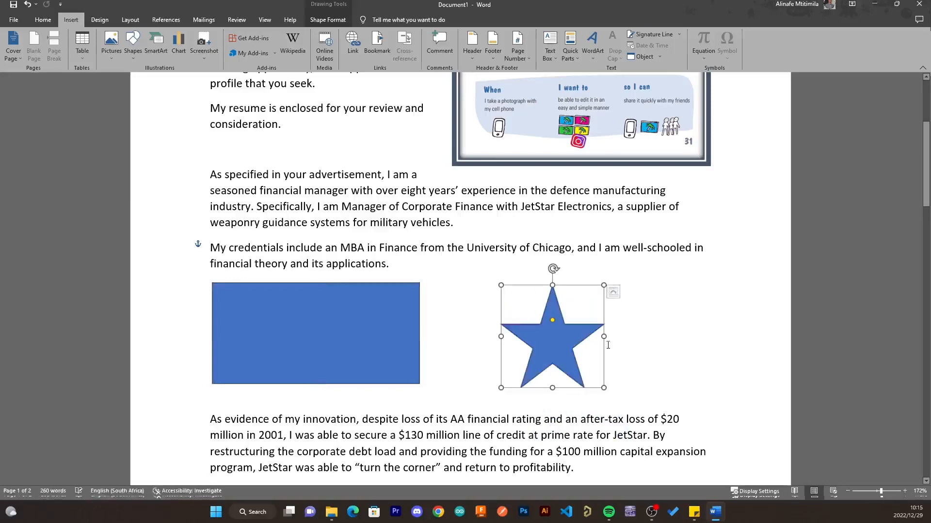
{"action": "left_click_drag", "start_coordinate": [550, 333], "coordinate": [535, 329]}
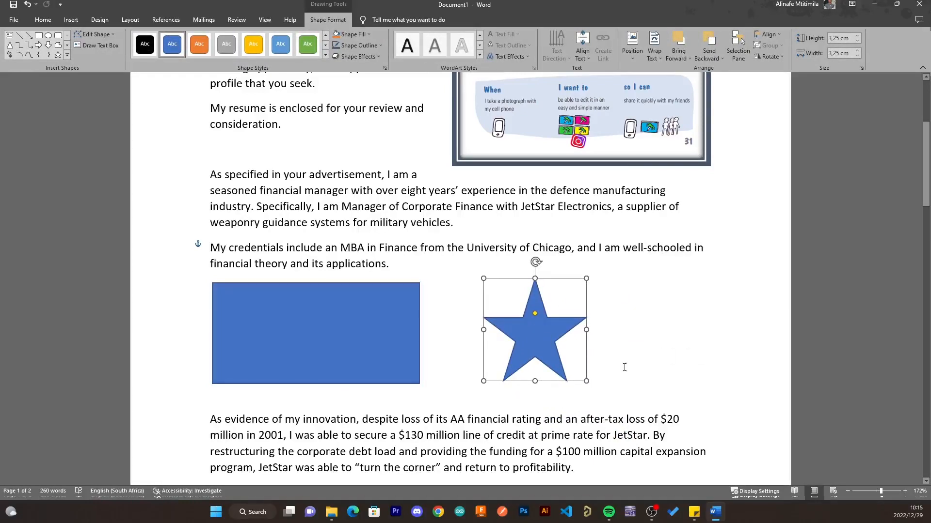
- Give the rectangle a light orange shape style and the star a green one
{"action": "left_click", "coordinate": [338, 320]}
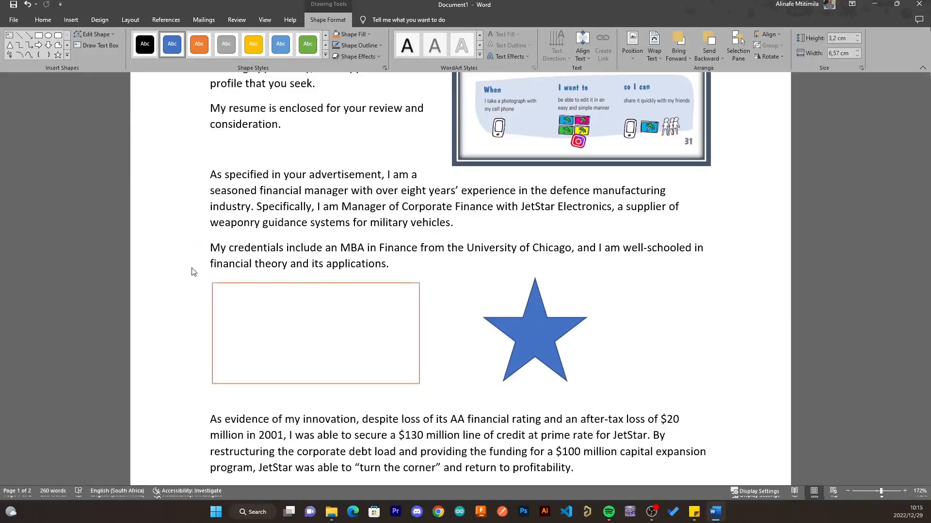
{"action": "left_click", "coordinate": [197, 302]}
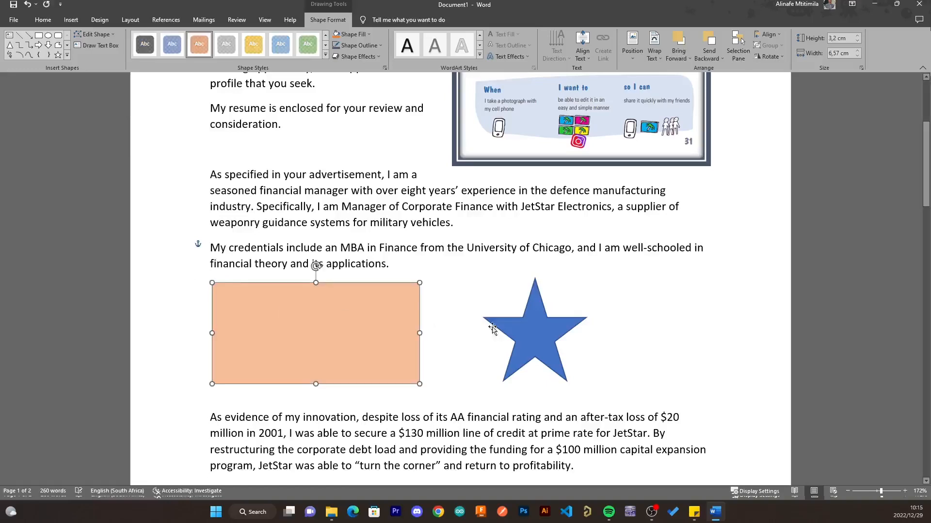
{"action": "left_click", "coordinate": [558, 340]}
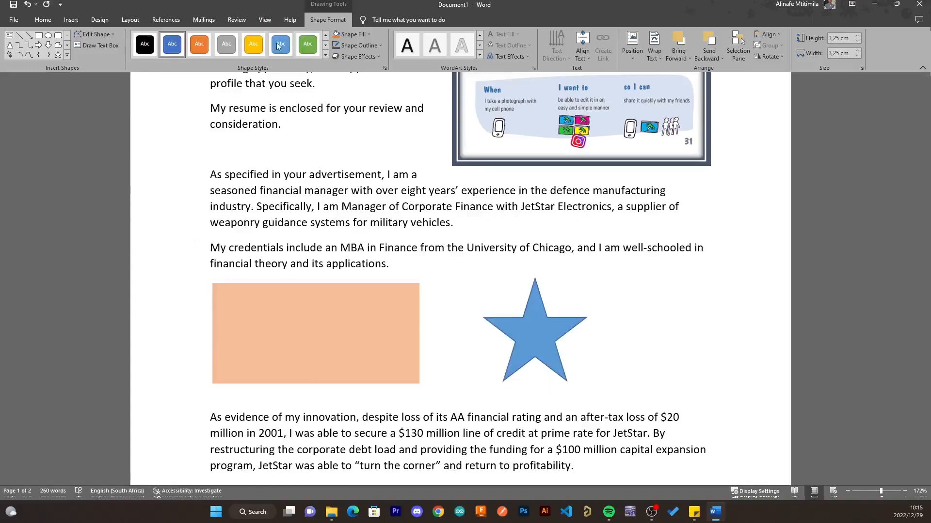
{"action": "left_click", "coordinate": [307, 44]}
{"action": "left_click", "coordinate": [565, 347]}
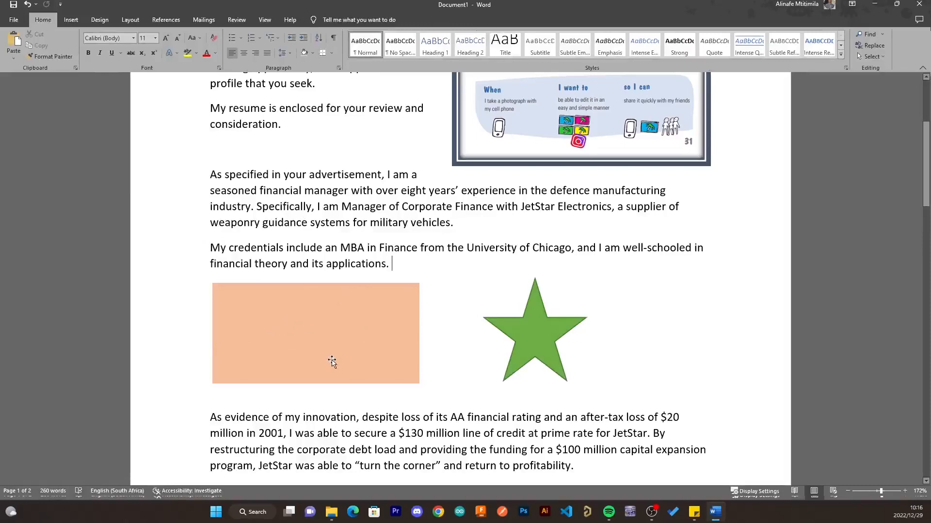
- Type 'Idealab' inside the orange rectangle
{"action": "left_click", "coordinate": [315, 330]}
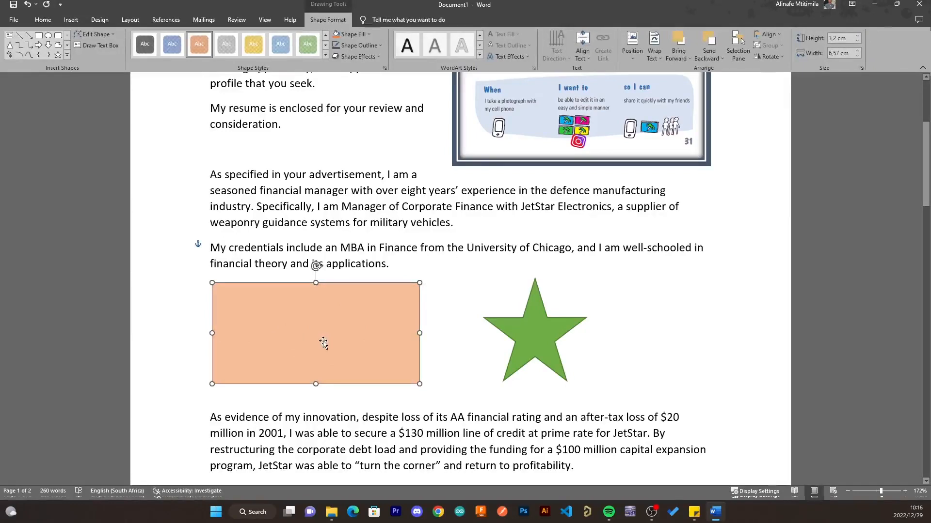
{"action": "type", "text": "tmjy"}
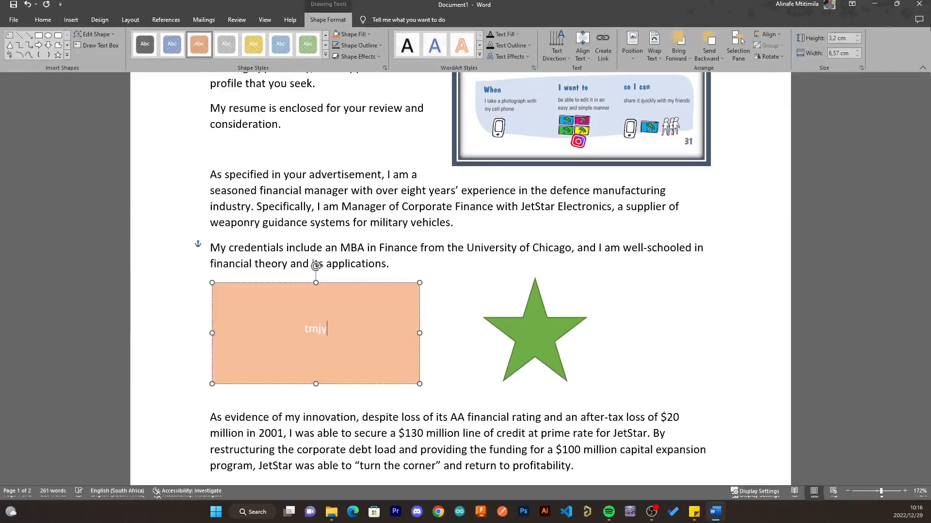
{"action": "key", "text": "BackSpace"}
{"action": "key", "text": "BackSpace"}
{"action": "key", "text": "BackSpace"}
{"action": "type", "text": "Idealab"}
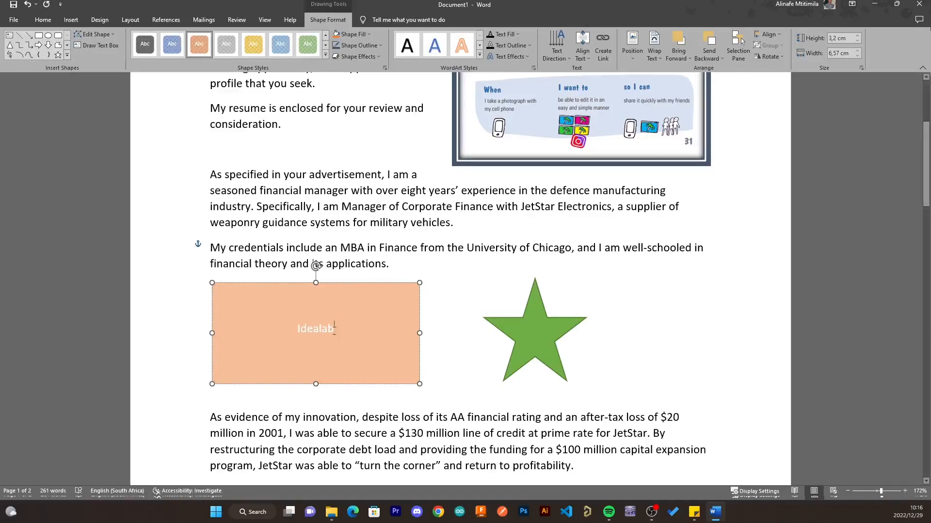
- Enlarge the Idealab text to 28 pt with five Grow Font steps
{"action": "left_click_drag", "start_coordinate": [334, 328], "coordinate": [289, 328]}
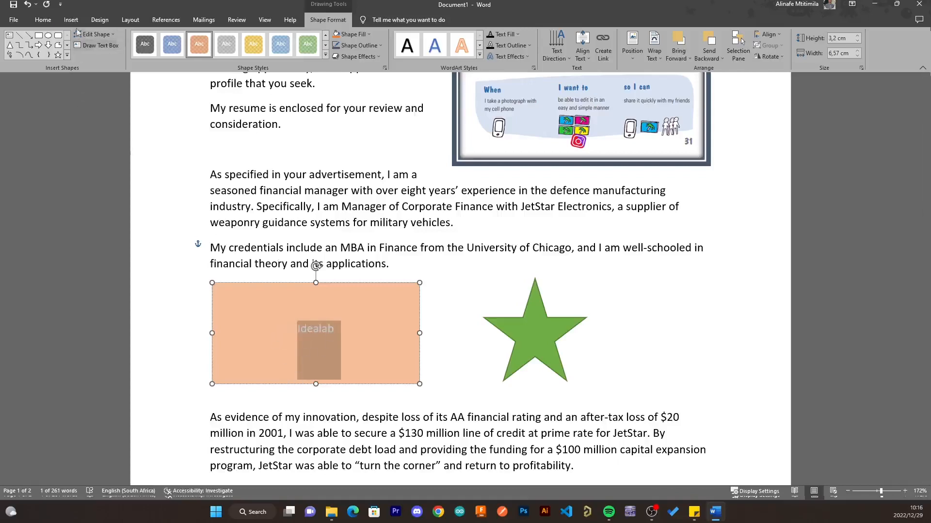
{"action": "left_click", "coordinate": [43, 20]}
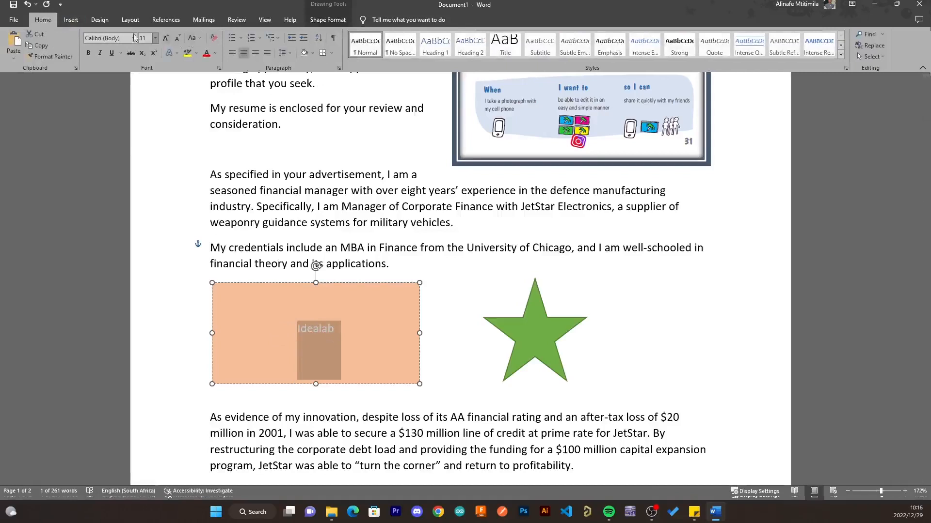
{"action": "left_click", "coordinate": [164, 39]}
{"action": "left_click", "coordinate": [165, 38]}
{"action": "left_click", "coordinate": [165, 39]}
{"action": "left_click", "coordinate": [164, 38]}
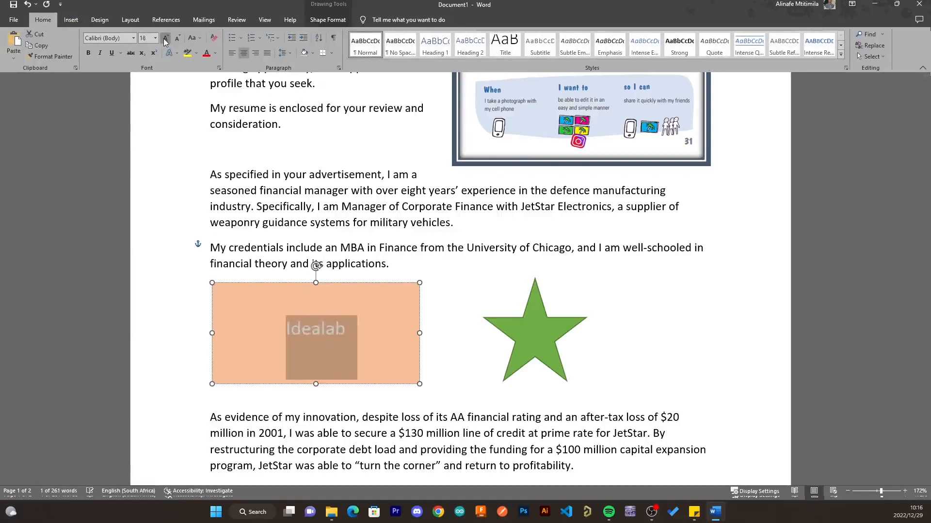
{"action": "left_click", "coordinate": [165, 39]}
{"action": "left_click", "coordinate": [164, 39]}
{"action": "left_click", "coordinate": [165, 38]}
{"action": "left_click", "coordinate": [165, 39]}
{"action": "left_click", "coordinate": [165, 39]}
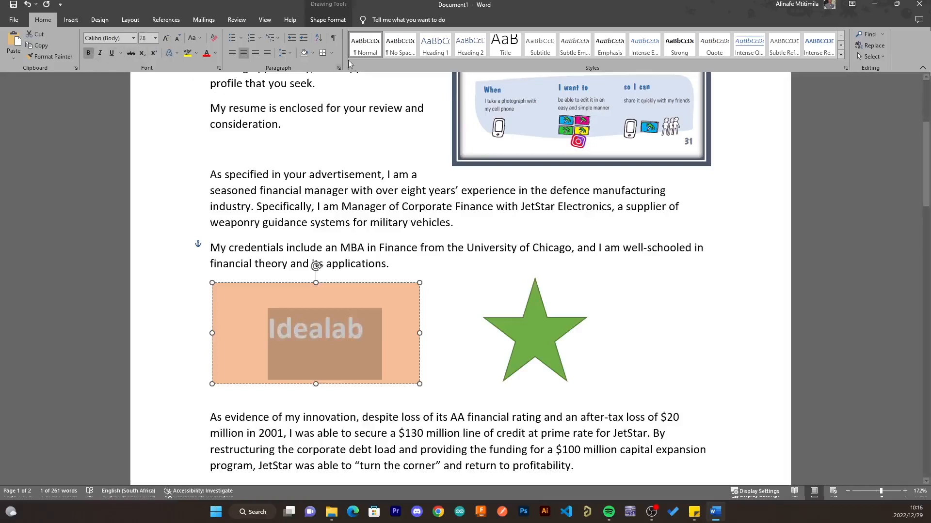
{"action": "left_click", "coordinate": [532, 344]}
- Type the label 'Star' inside the green star shape, correcting the stray letters
{"action": "double_click", "coordinate": [541, 333]}
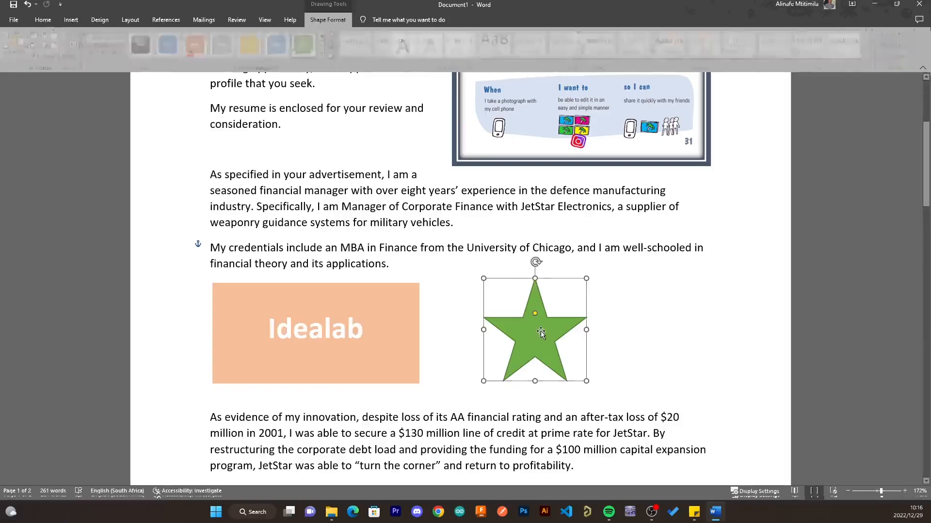
{"action": "type", "text": "yhjt"}
{"action": "key", "text": "BackSpace"}
{"action": "key", "text": "BackSpace"}
{"action": "key", "text": "BackSpace"}
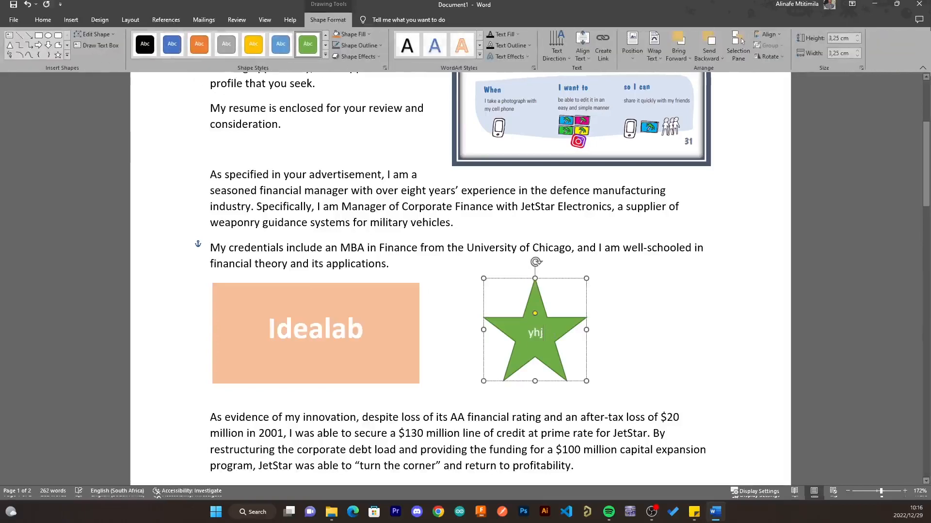
{"action": "type", "text": "St"}
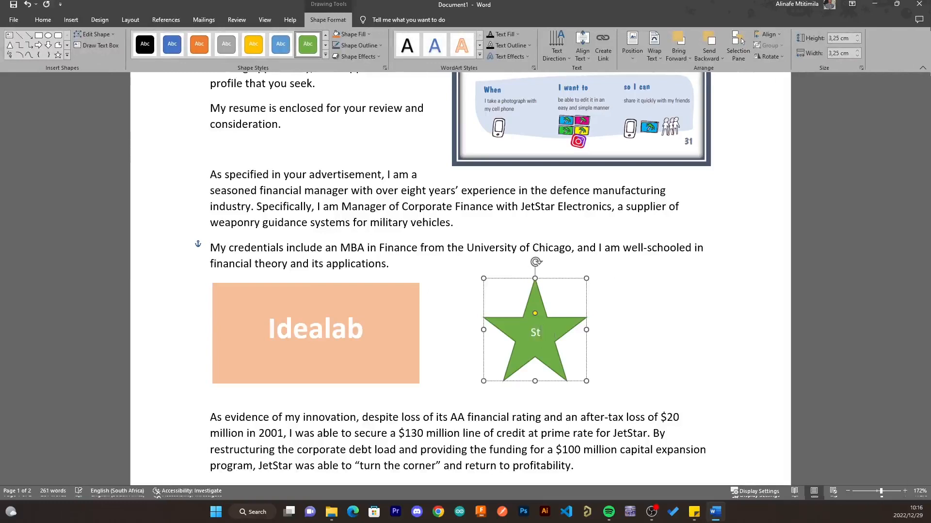
{"action": "type", "text": "art"}
{"action": "key", "text": "BackSpace"}
- Try larger and smaller font sizes on the Star label, leaving it at its normal size
{"action": "left_click_drag", "start_coordinate": [545, 334], "coordinate": [464, 335]}
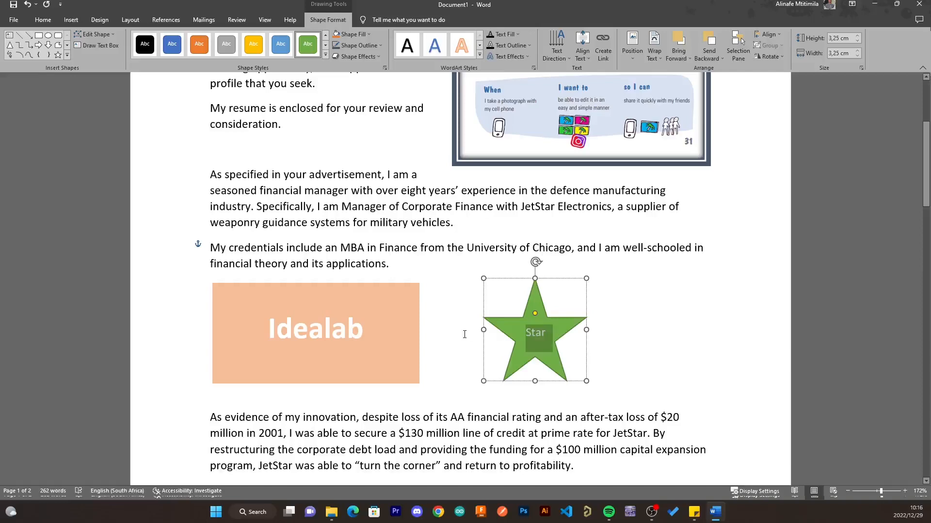
{"action": "key", "text": "ctrl+shift+period"}
{"action": "key", "text": "ctrl+shift+period"}
{"action": "key", "text": "ctrl+shift+period"}
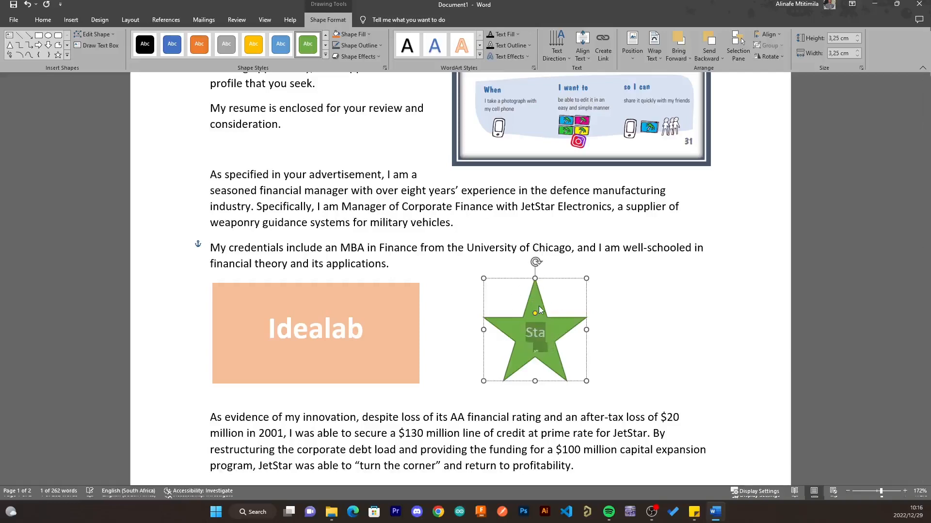
{"action": "key", "text": "ctrl+shift+comma"}
{"action": "key", "text": "ctrl+shift+comma"}
{"action": "key", "text": "ctrl+shift+comma"}
{"action": "key", "text": "ctrl+shift+period"}
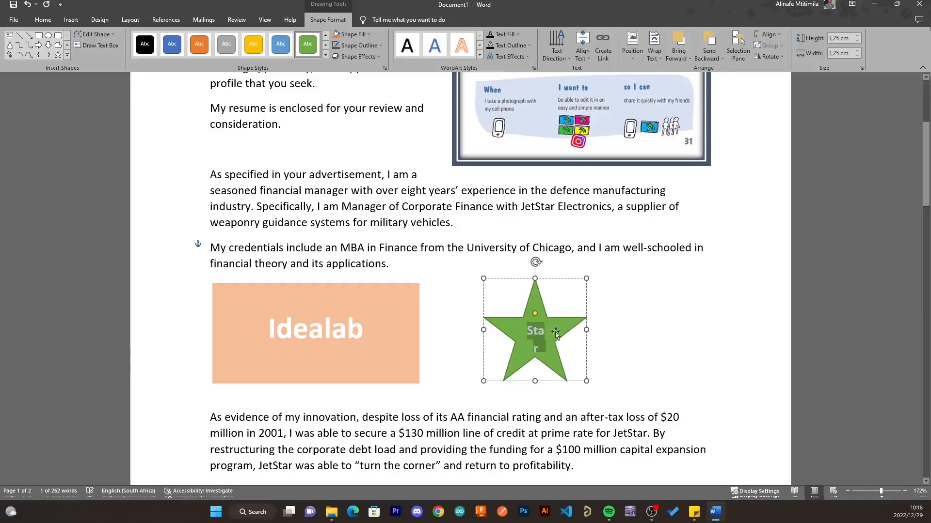
{"action": "key", "text": "ctrl+shift+comma"}
{"action": "left_click", "coordinate": [450, 377]}
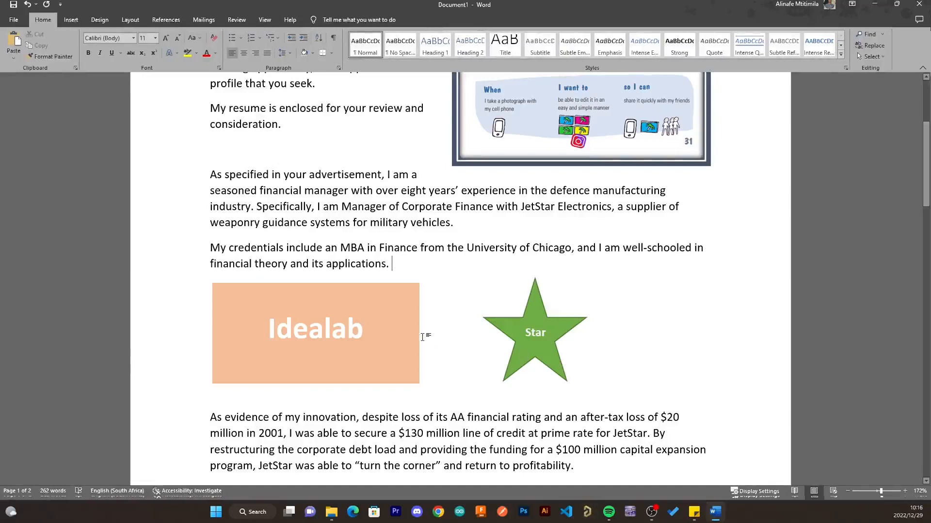
{"action": "left_click", "coordinate": [410, 368]}
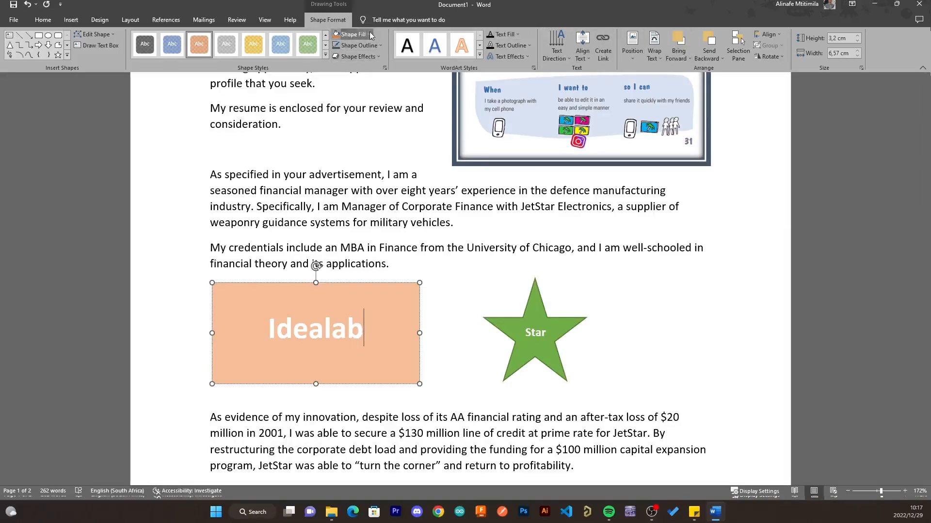
- Give the Idealab rectangle a light-blue fill and a dark outline
{"action": "left_click", "coordinate": [369, 83]}
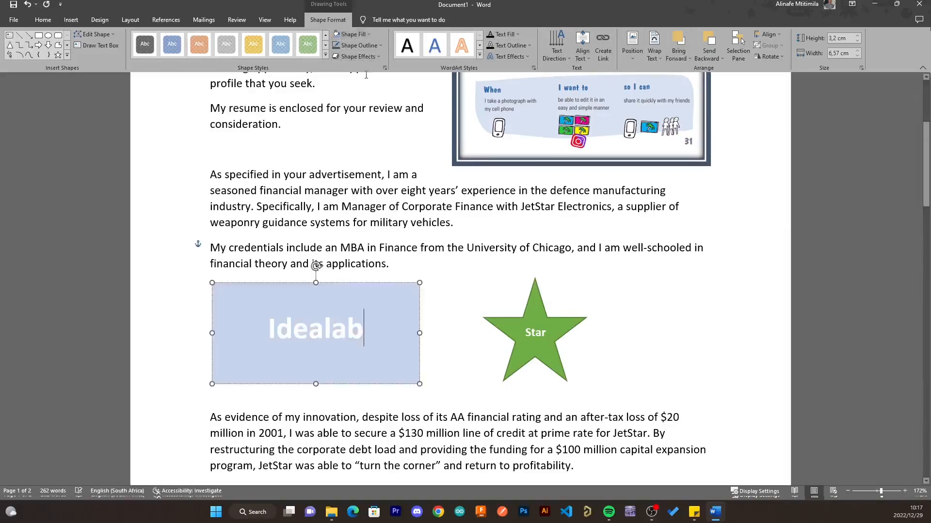
{"action": "left_click", "coordinate": [375, 48]}
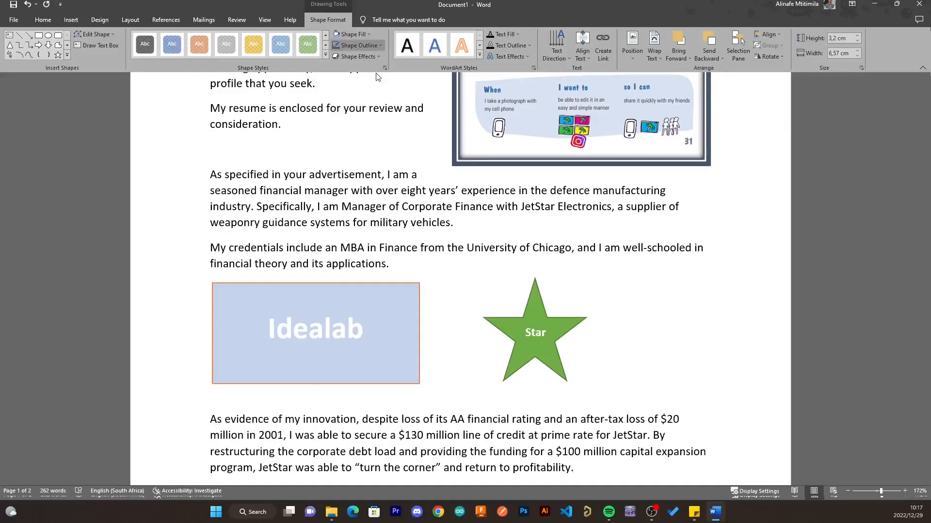
{"action": "left_click", "coordinate": [347, 97]}
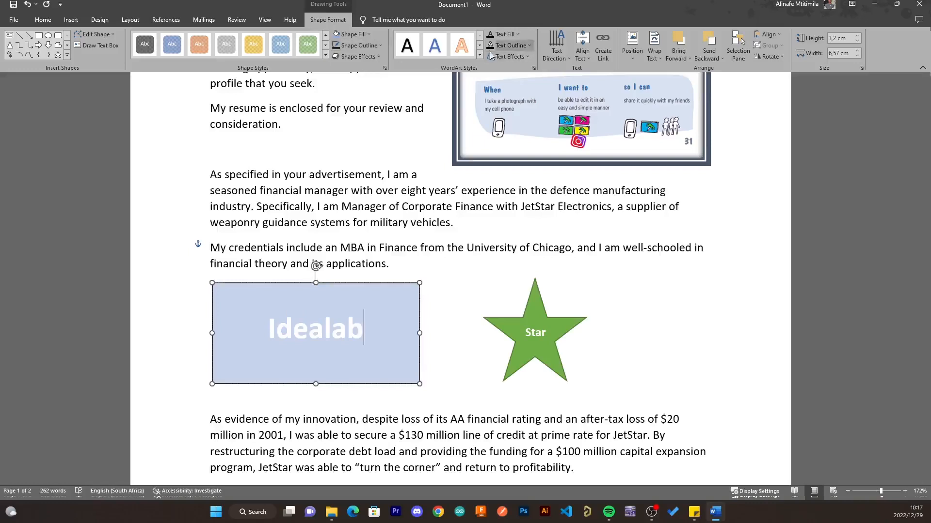
- Preview a perspective shadow from Shape Effects on the rectangle, then deselect it
{"action": "left_click", "coordinate": [377, 56]}
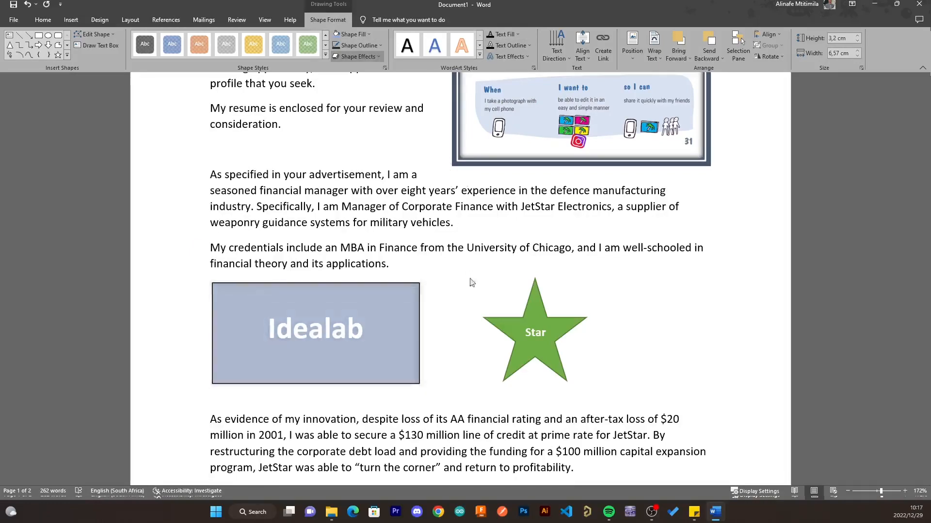
{"action": "left_click", "coordinate": [471, 334]}
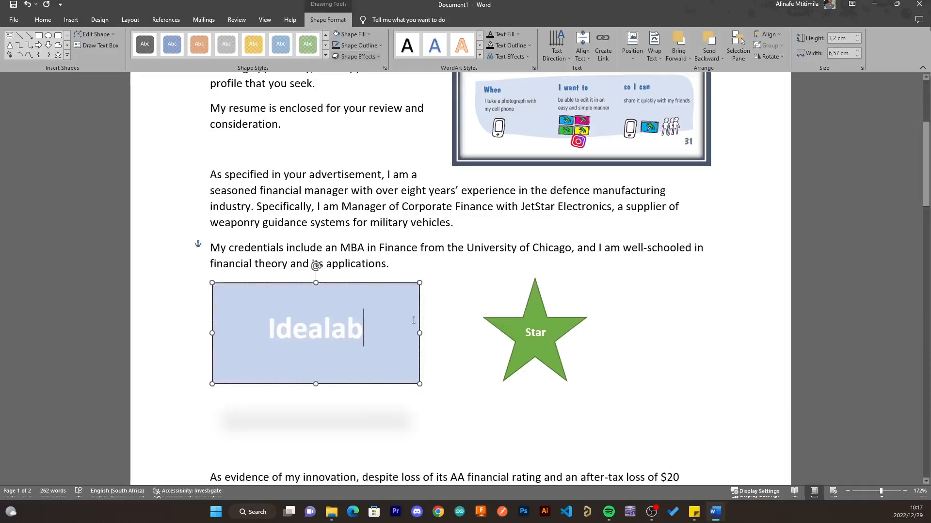
{"action": "left_click", "coordinate": [430, 364]}
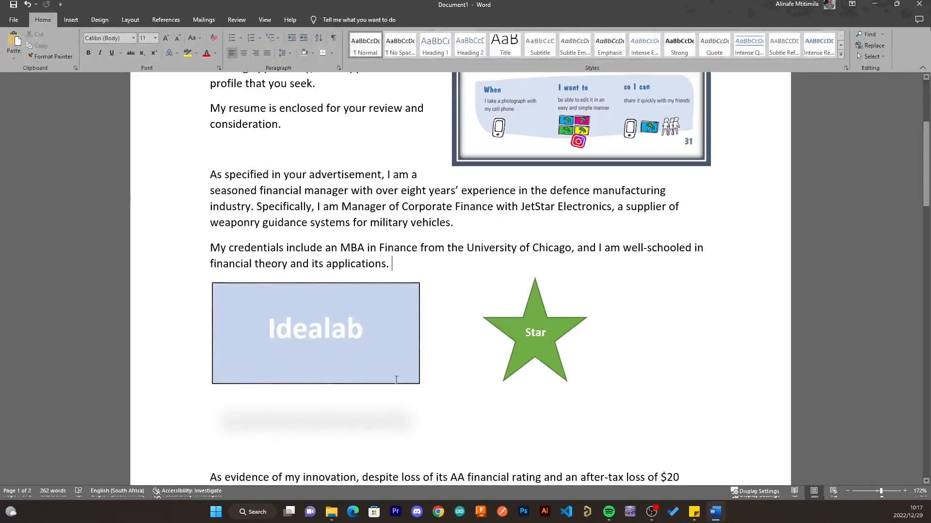
{"action": "left_click", "coordinate": [417, 345]}
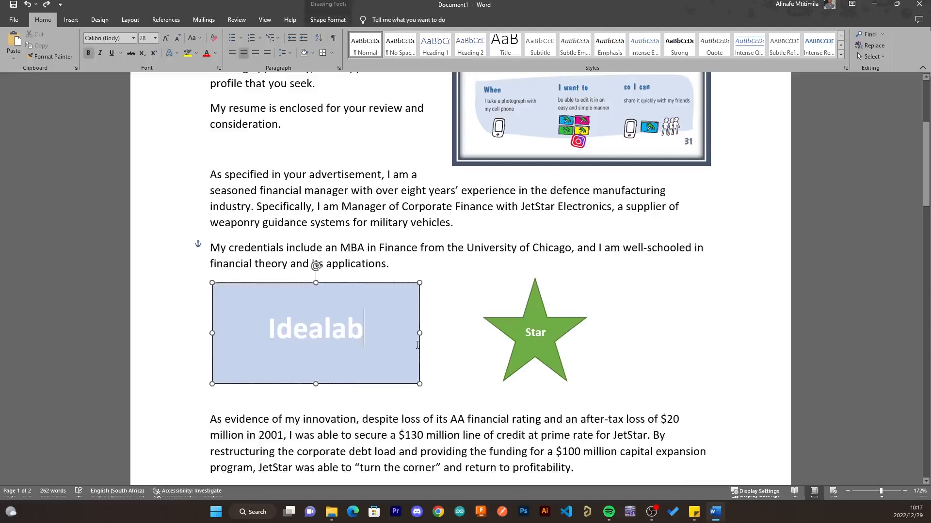
{"action": "left_click", "coordinate": [789, 325]}
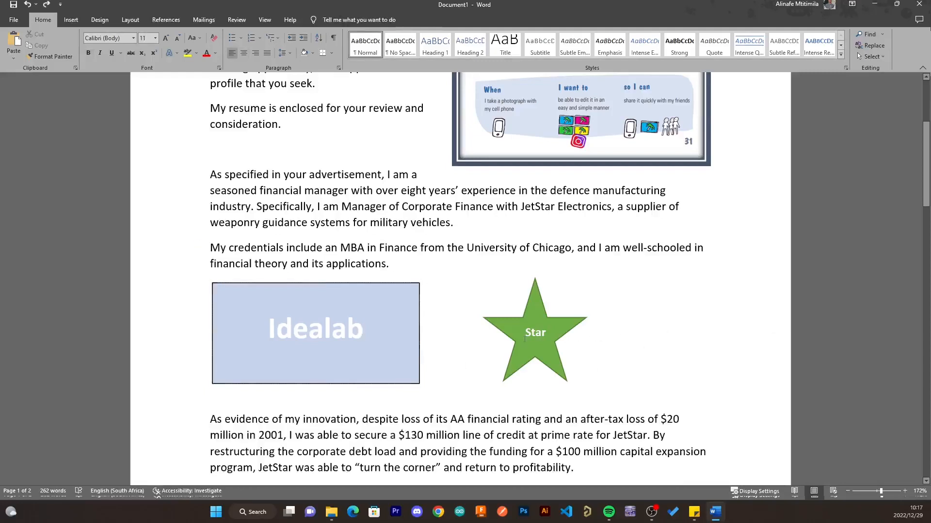
{"action": "scroll", "coordinate": [649, 334], "scroll_direction": "down", "scroll_amount": 2}
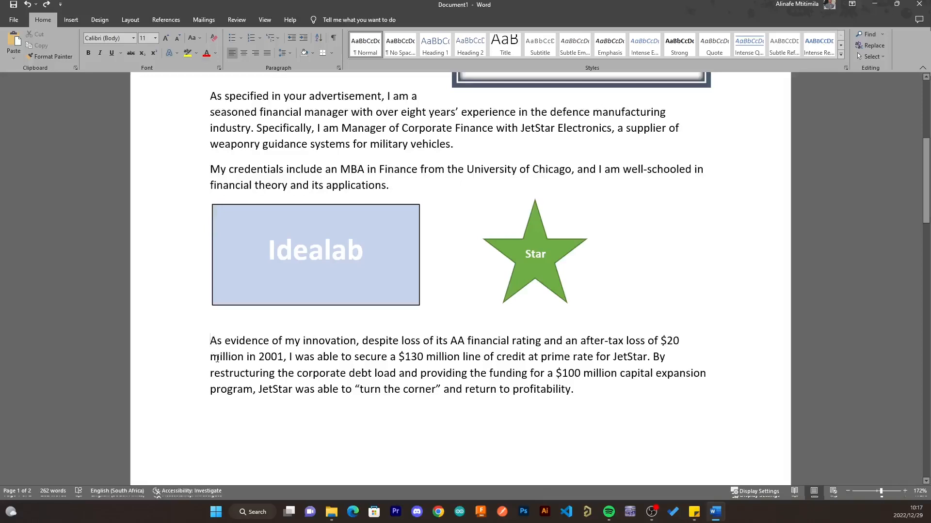
- Add two blank lines above the 'As evidence' paragraph and select the empty lines below the shapes
{"action": "key", "text": "Return"}
{"action": "key", "text": "Return"}
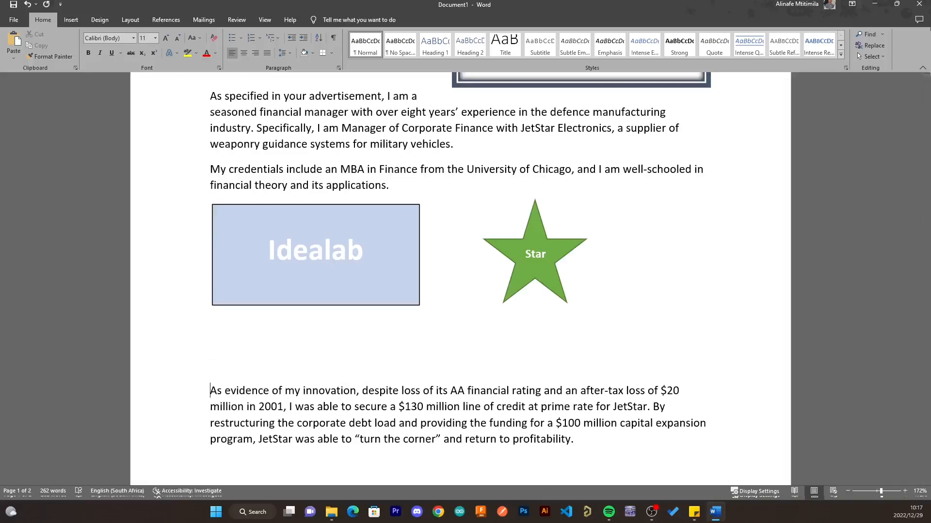
{"action": "left_click", "coordinate": [217, 359]}
{"action": "left_click", "coordinate": [74, 25]}
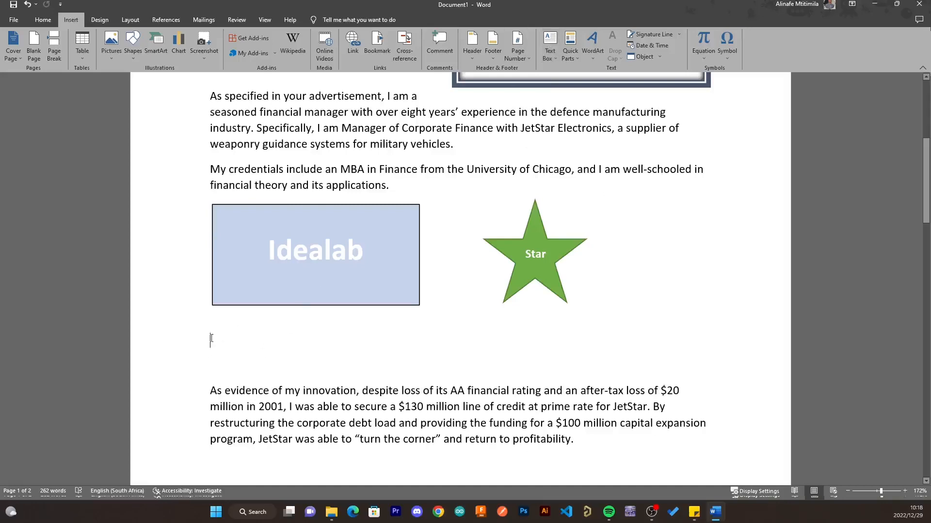
{"action": "left_click_drag", "start_coordinate": [212, 338], "coordinate": [292, 364]}
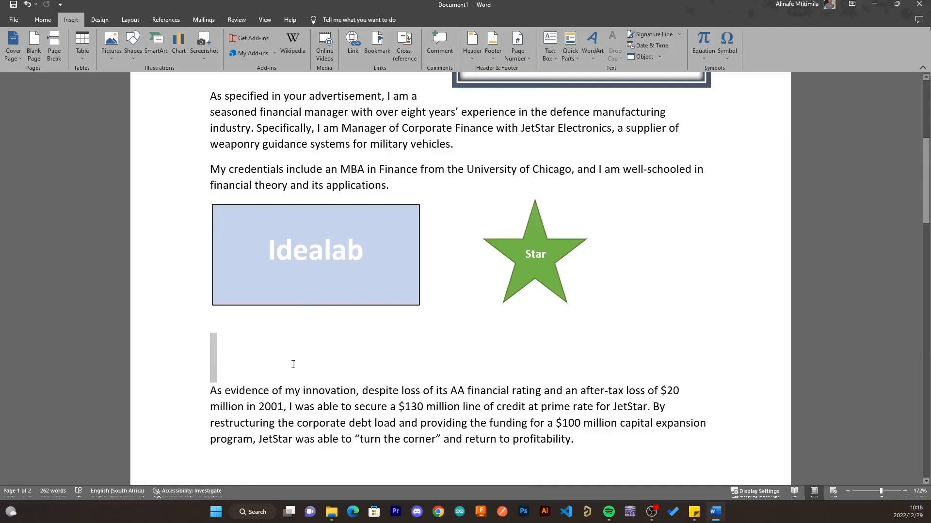
{"action": "left_click", "coordinate": [219, 370]}
{"action": "left_click_drag", "start_coordinate": [211, 342], "coordinate": [275, 375]}
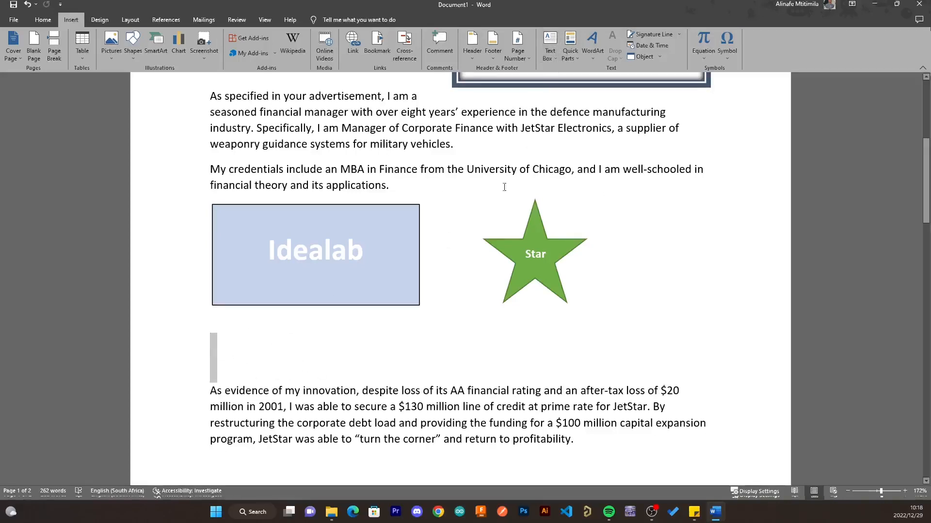
- Insert a Simple Text Box at the left margin beside 'As evidence' and select its placeholder text
{"action": "left_click", "coordinate": [563, 112]}
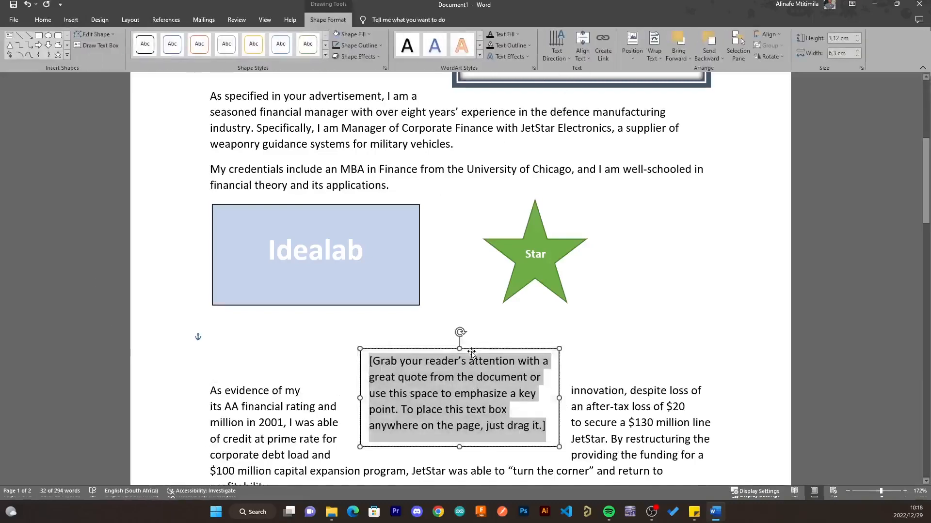
{"action": "left_click_drag", "start_coordinate": [472, 353], "coordinate": [316, 379]}
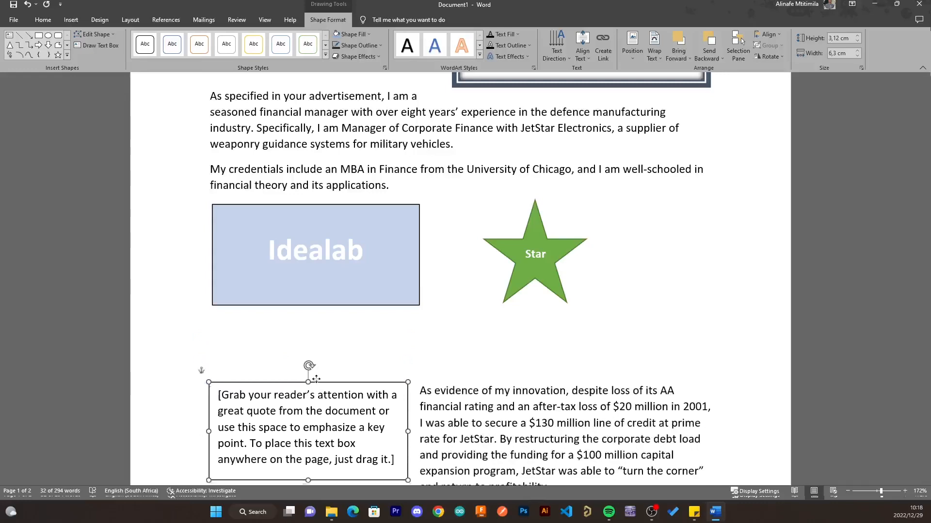
{"action": "scroll", "coordinate": [368, 365], "scroll_direction": "down", "scroll_amount": 3}
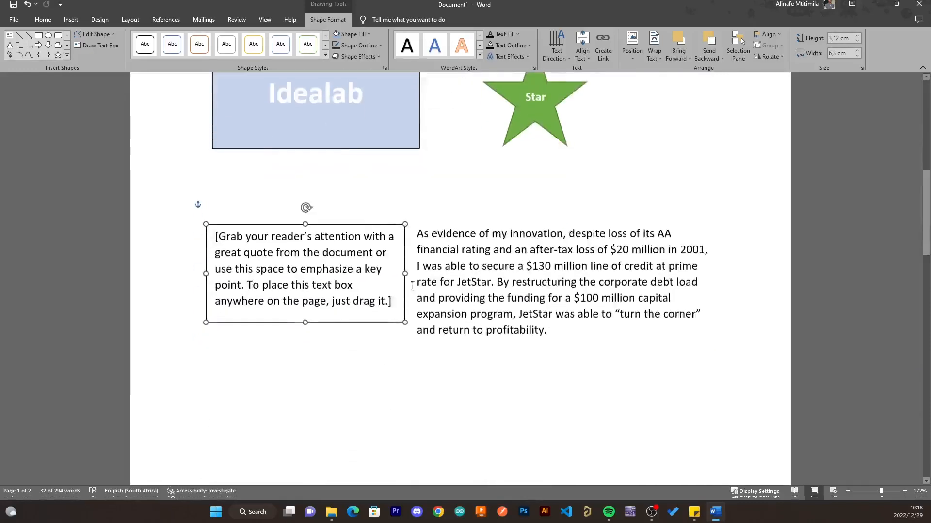
{"action": "scroll", "coordinate": [428, 268], "scroll_direction": "down", "scroll_amount": 7}
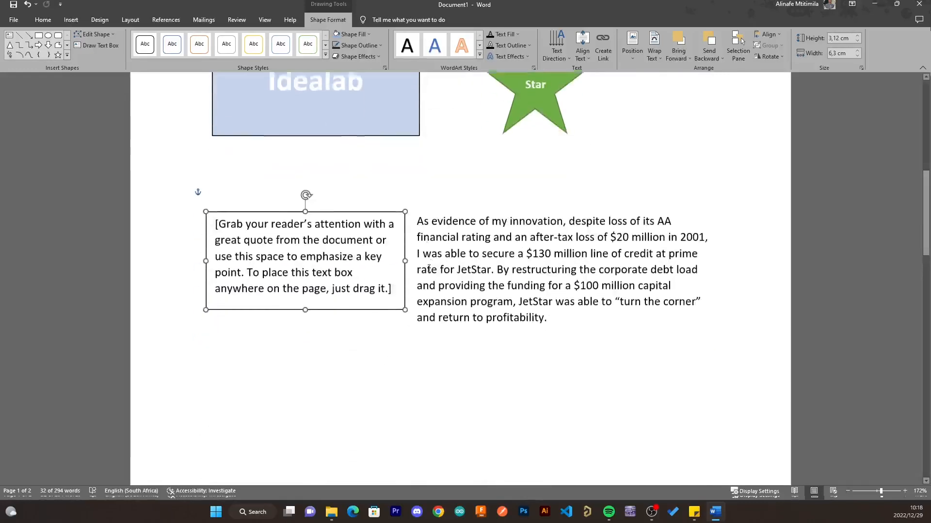
{"action": "scroll", "coordinate": [428, 272], "scroll_direction": "up", "scroll_amount": 7}
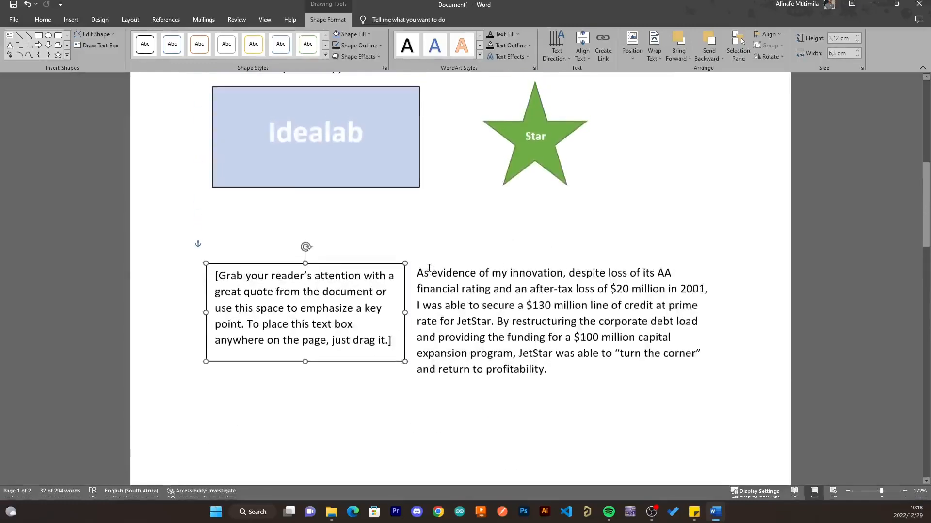
{"action": "left_click_drag", "start_coordinate": [317, 263], "coordinate": [317, 265]}
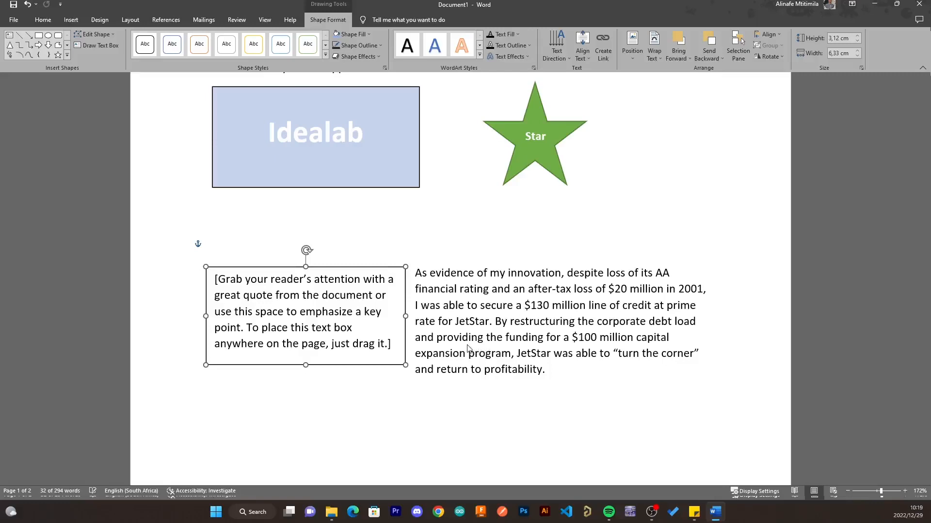
{"action": "triple_click", "coordinate": [279, 316]}
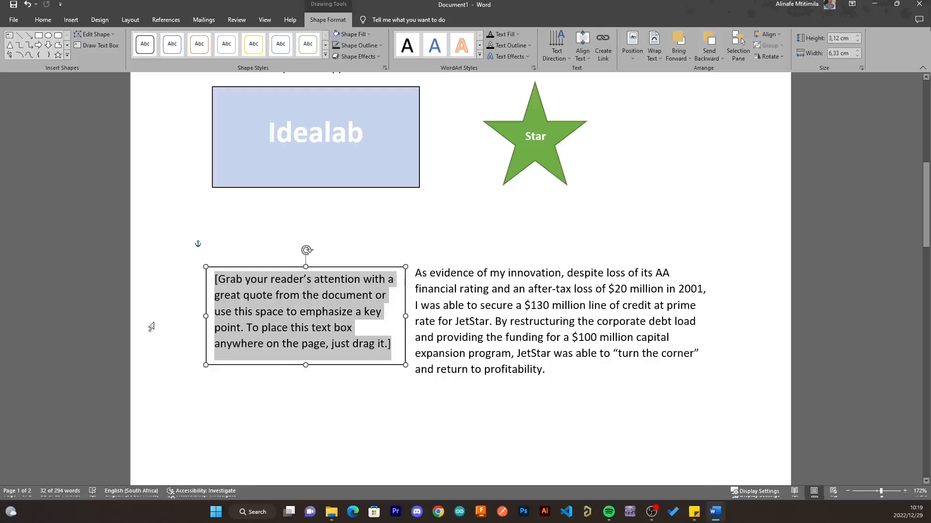
- Select the whole quote text box and give it a Gold fill
{"action": "left_click", "coordinate": [382, 394]}
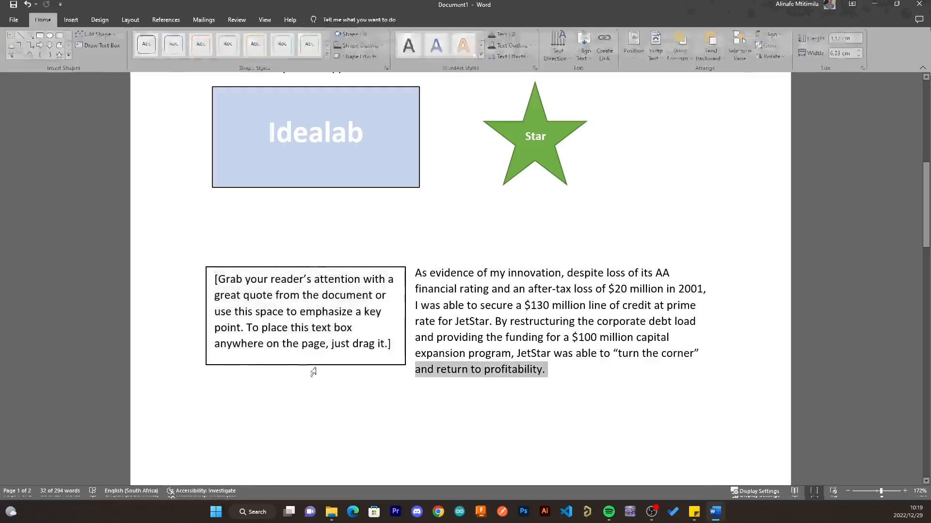
{"action": "left_click", "coordinate": [242, 366]}
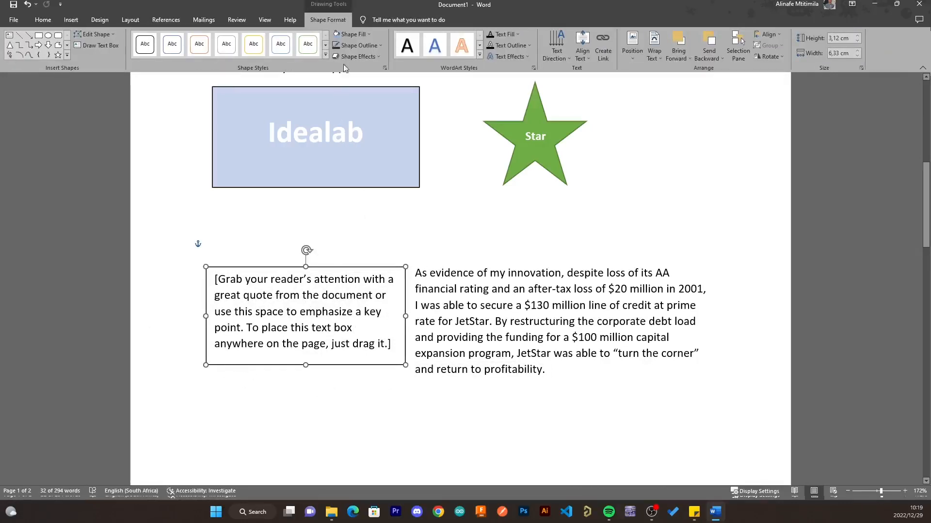
{"action": "left_click", "coordinate": [357, 77]}
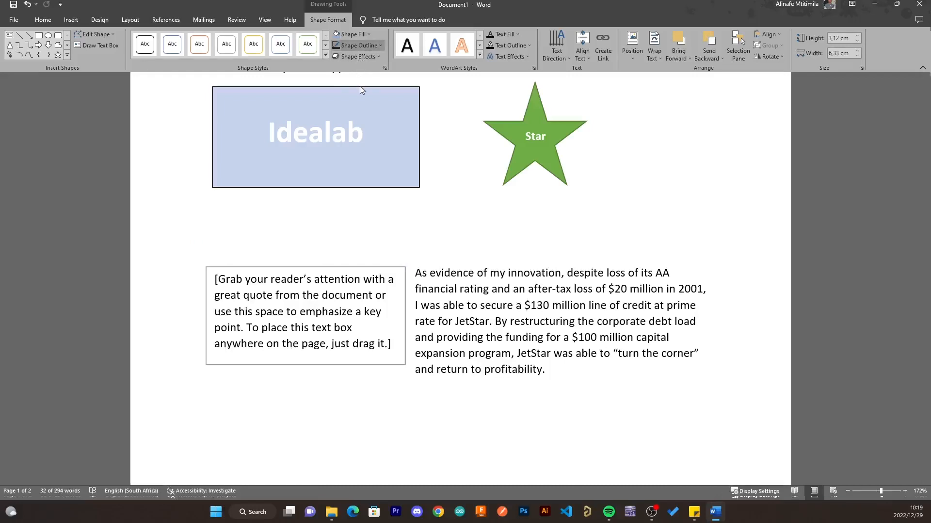
{"action": "key", "text": "ctrl+z"}
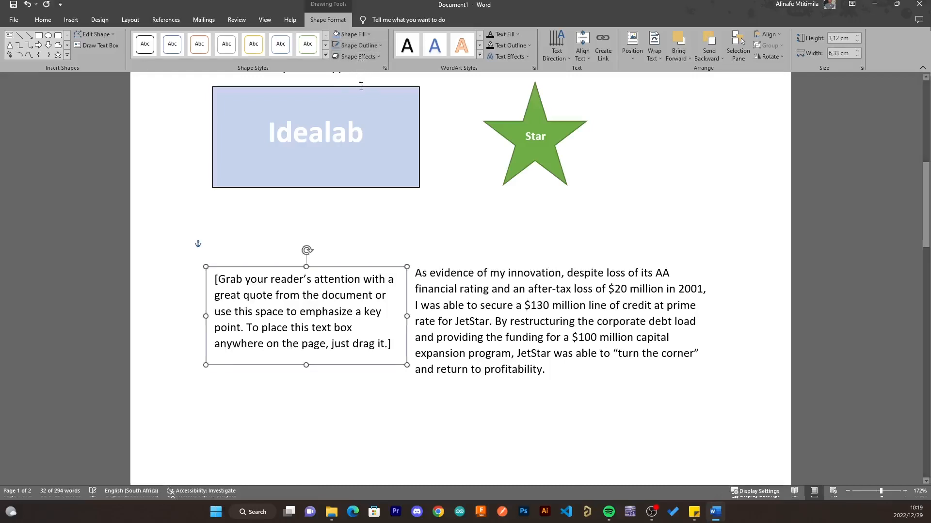
{"action": "left_click", "coordinate": [358, 34]}
{"action": "left_click", "coordinate": [394, 81]}
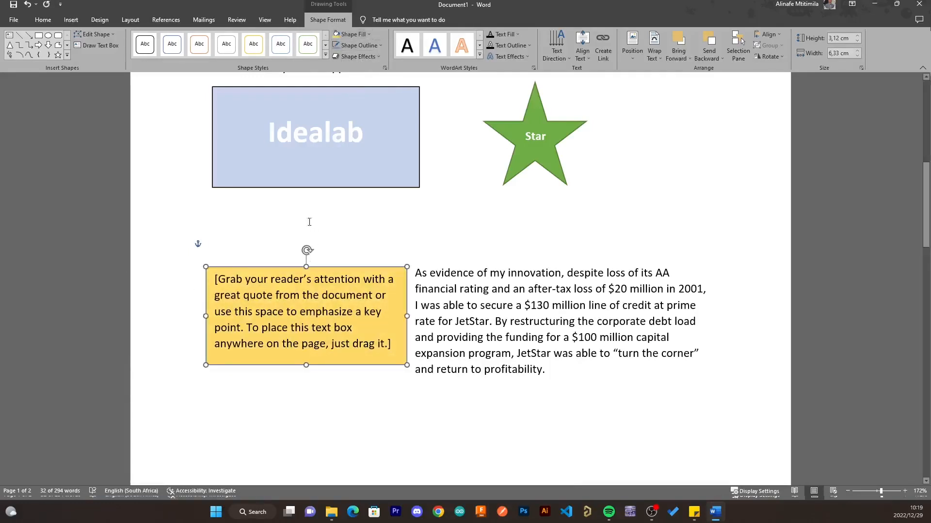
{"action": "left_click", "coordinate": [200, 410]}
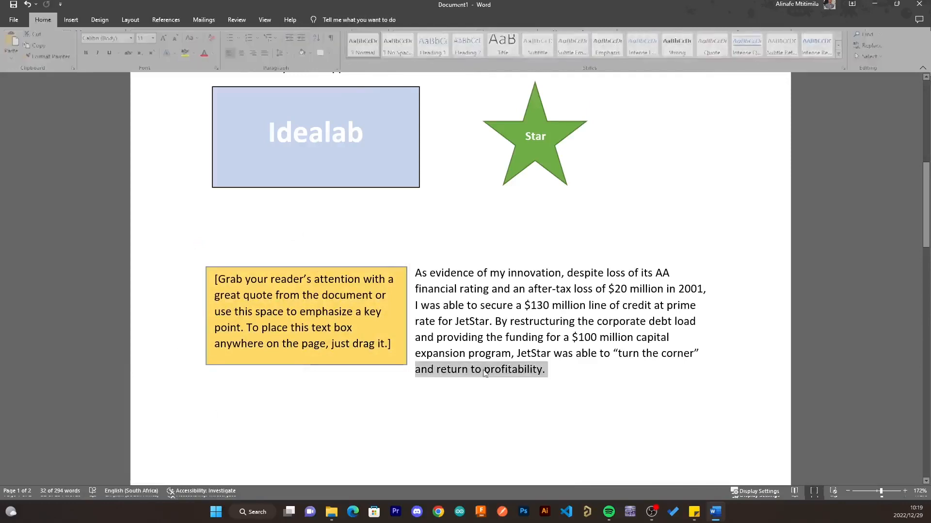
- Place the insertion point at the end of the JetStar paragraph
{"action": "left_click", "coordinate": [507, 380]}
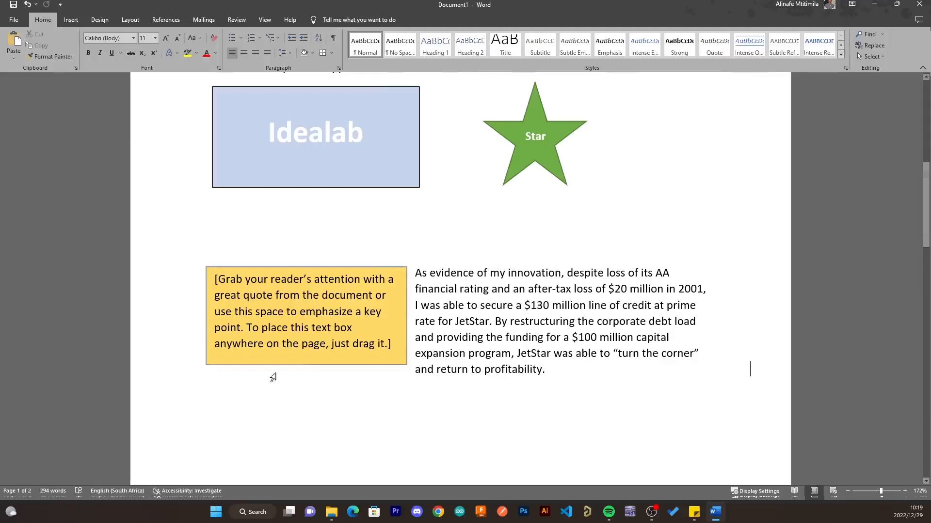
{"action": "left_click", "coordinate": [369, 430]}
{"action": "scroll", "coordinate": [392, 388], "scroll_direction": "down", "scroll_amount": 8}
{"action": "scroll", "coordinate": [413, 364], "scroll_direction": "up", "scroll_amount": 3}
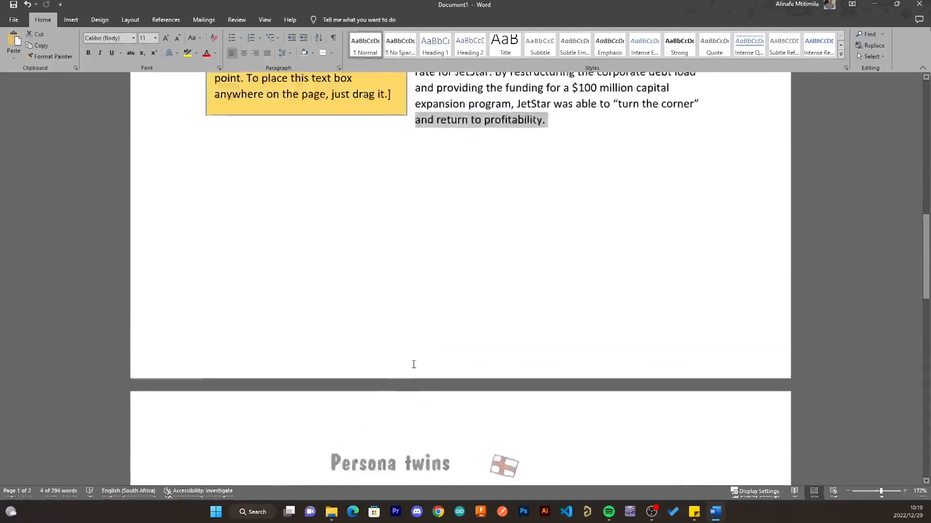
{"action": "scroll", "coordinate": [413, 365], "scroll_direction": "up", "scroll_amount": 2}
{"action": "left_click", "coordinate": [577, 178]}
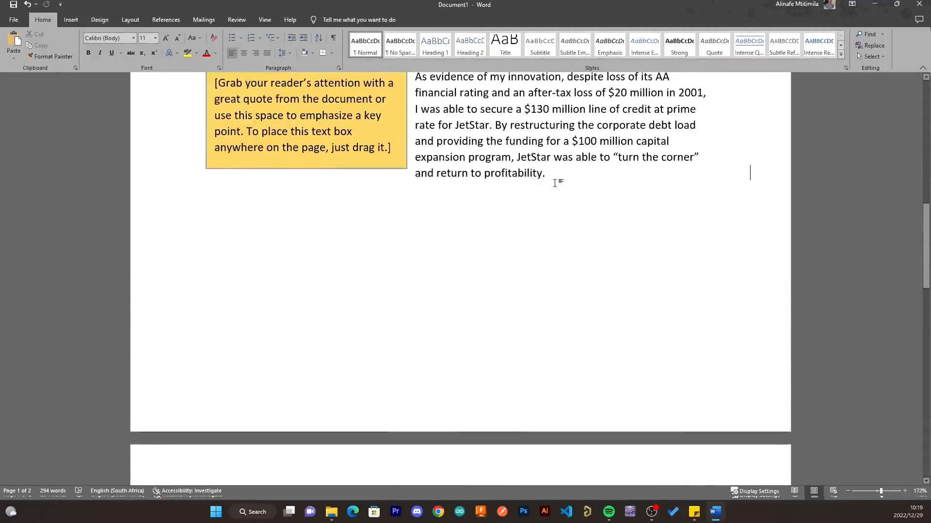
- Insert the blue-banner quote text box beside the JetStar paragraph, sized 8.27 × 3.42 cm
{"action": "left_click", "coordinate": [77, 20]}
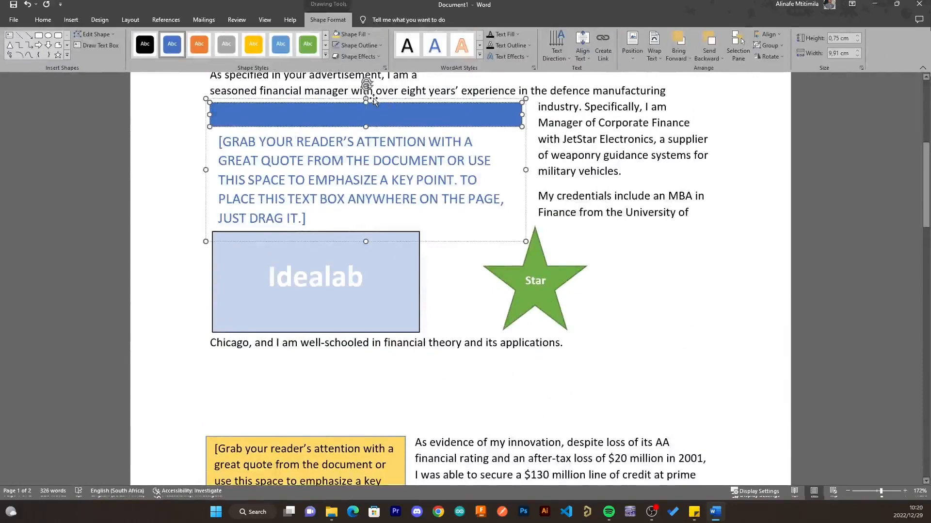
{"action": "left_click_drag", "start_coordinate": [373, 111], "coordinate": [615, 417]}
{"action": "scroll", "coordinate": [620, 420], "scroll_direction": "down", "scroll_amount": 7}
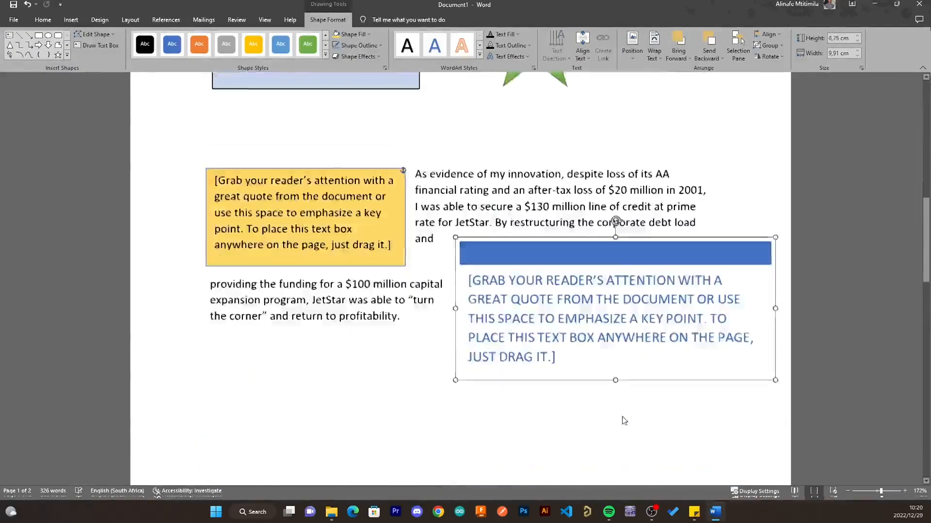
{"action": "scroll", "coordinate": [628, 429], "scroll_direction": "up", "scroll_amount": 4}
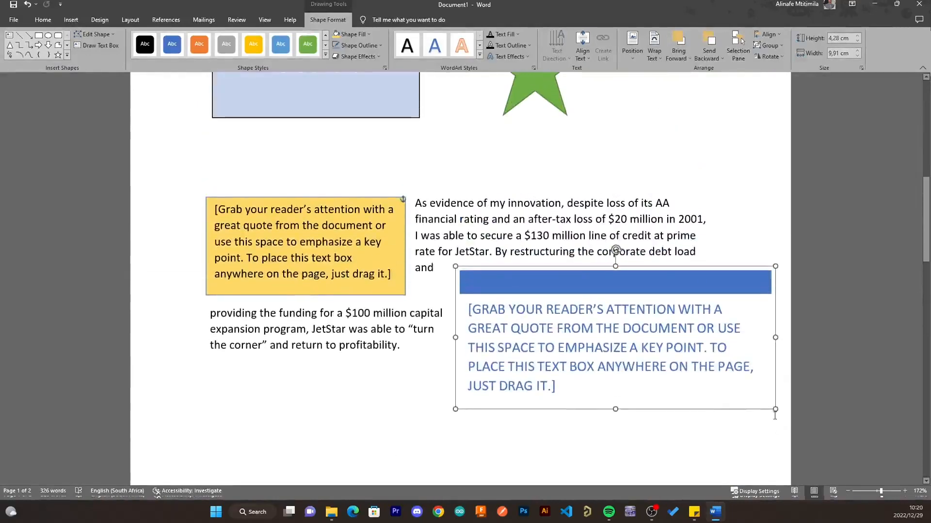
{"action": "left_click_drag", "start_coordinate": [775, 410], "coordinate": [720, 379]}
{"action": "scroll", "coordinate": [644, 344], "scroll_direction": "down", "scroll_amount": 3}
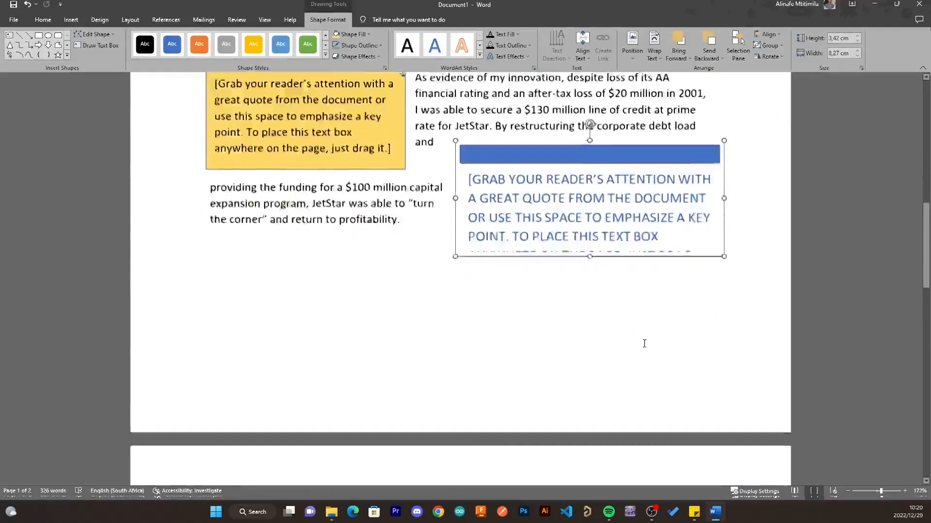
{"action": "scroll", "coordinate": [645, 347], "scroll_direction": "up", "scroll_amount": 2}
- Make the blue box's quote text one font size smaller
{"action": "triple_click", "coordinate": [641, 299]}
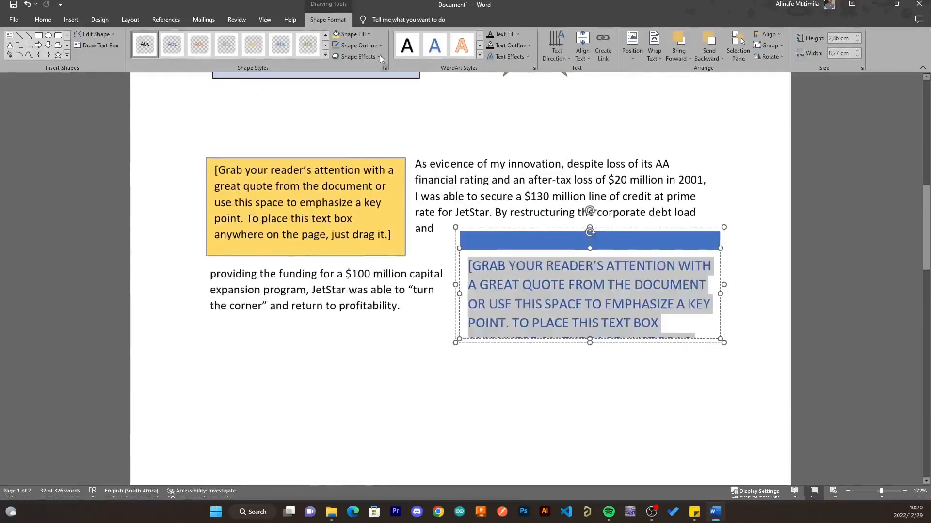
{"action": "left_click", "coordinate": [43, 19]}
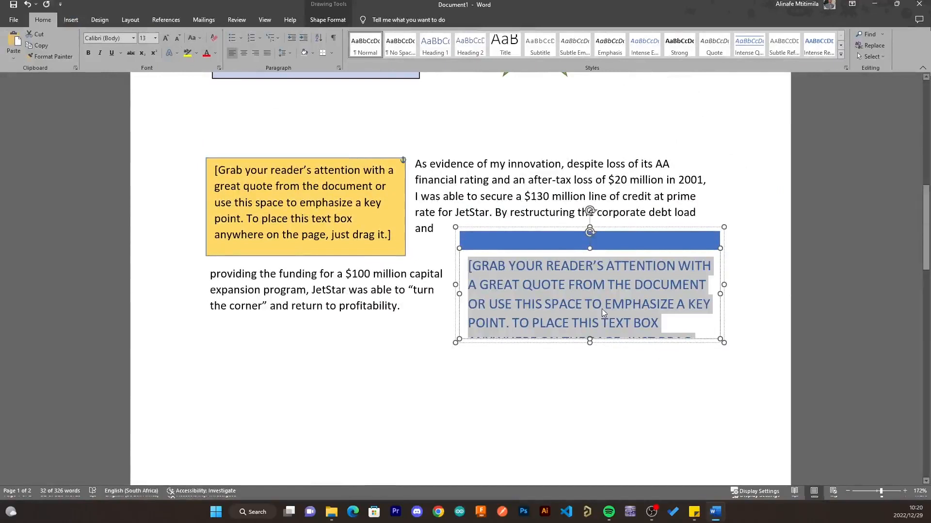
{"action": "left_click", "coordinate": [673, 284]}
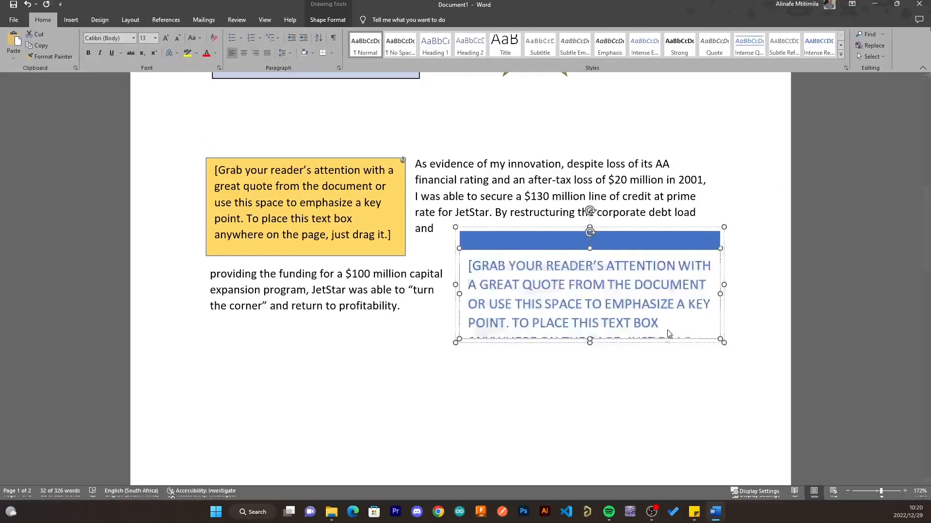
{"action": "left_click", "coordinate": [663, 321]}
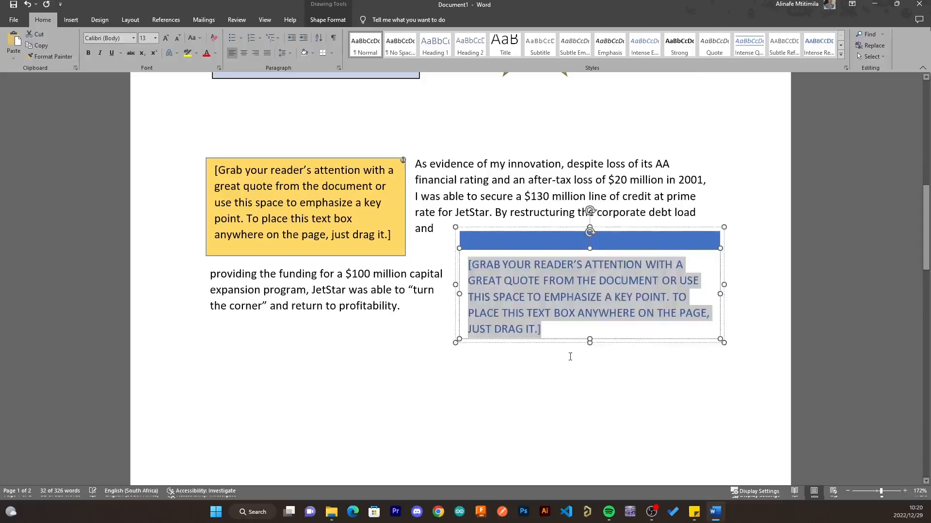
{"action": "left_click", "coordinate": [587, 373]}
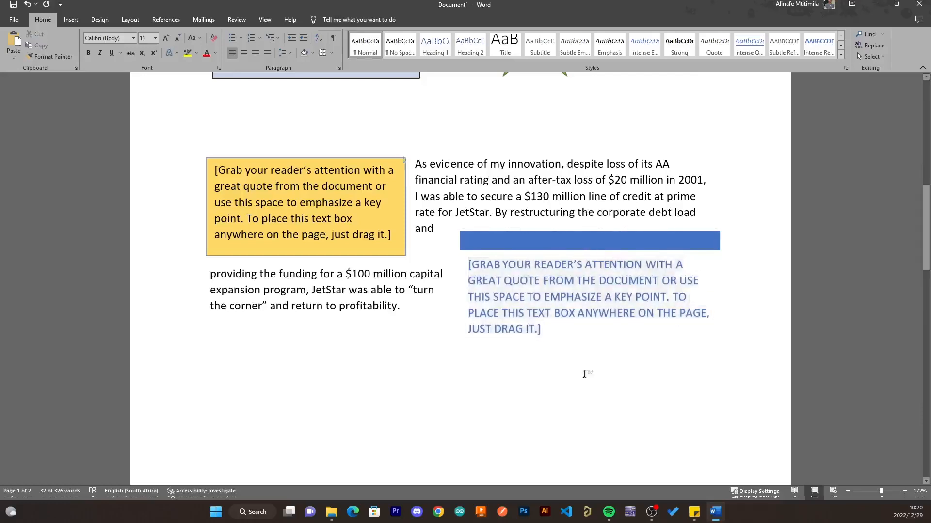
{"action": "left_click", "coordinate": [655, 252]}
{"action": "scroll", "coordinate": [485, 253], "scroll_direction": "up", "scroll_amount": 3}
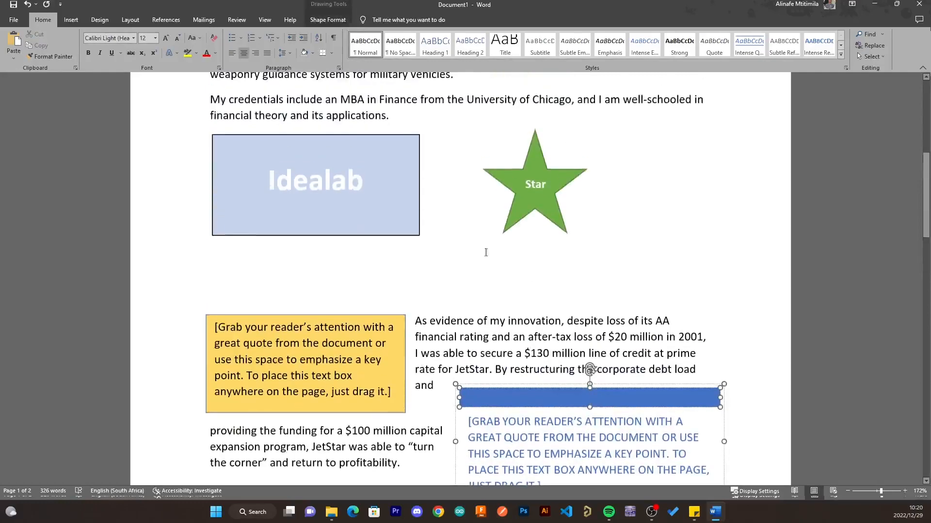
{"action": "double_click", "coordinate": [594, 354]}
{"action": "left_click", "coordinate": [739, 269]}
{"action": "scroll", "coordinate": [756, 335], "scroll_direction": "down", "scroll_amount": 4}
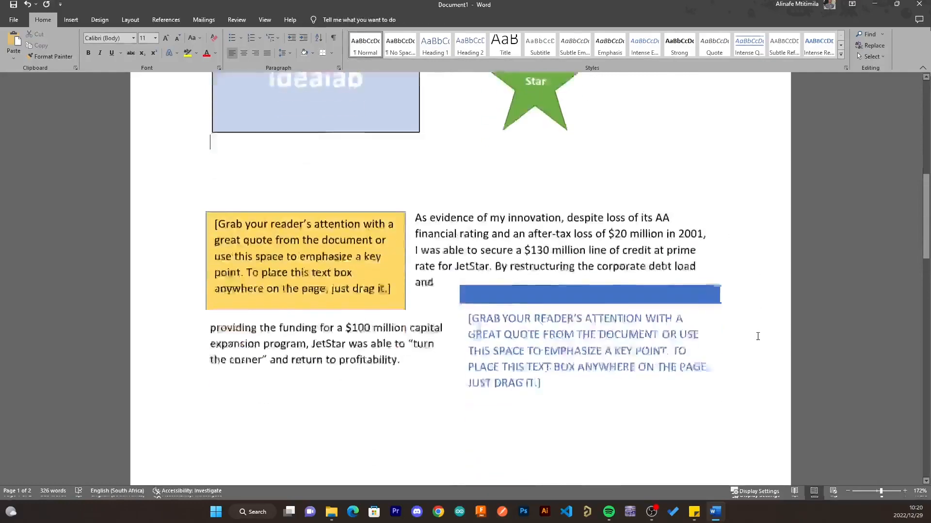
{"action": "scroll", "coordinate": [758, 337], "scroll_direction": "down", "scroll_amount": 5}
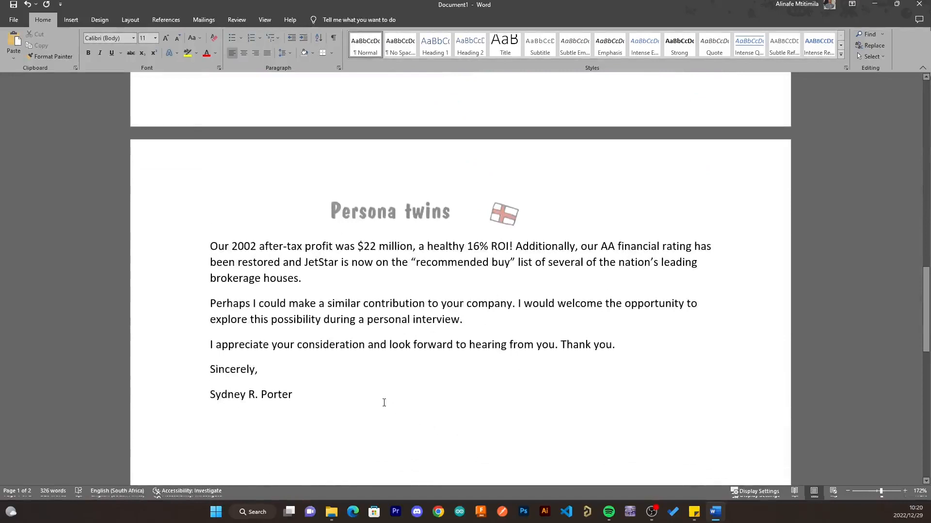
- Scroll back up from page 2 and select the green Star shape
{"action": "scroll", "coordinate": [384, 403], "scroll_direction": "up", "scroll_amount": 7}
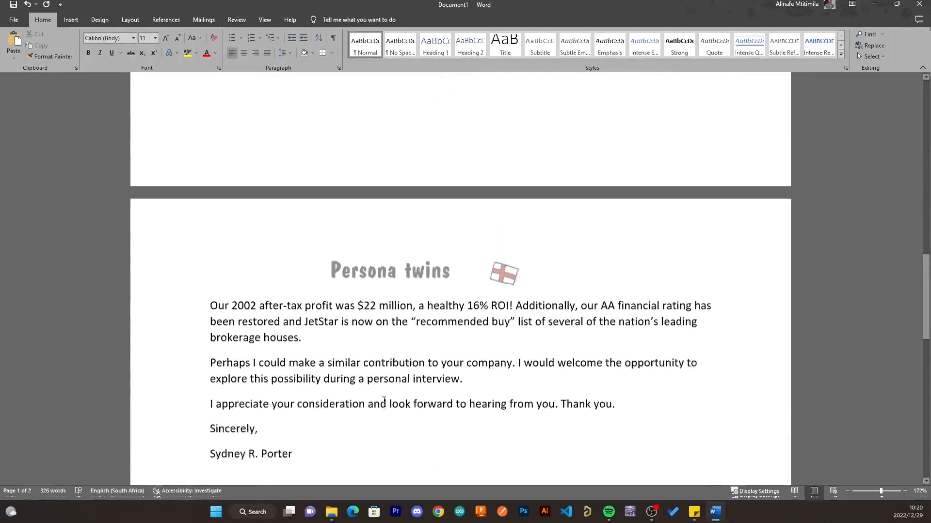
{"action": "scroll", "coordinate": [385, 400], "scroll_direction": "up", "scroll_amount": 7}
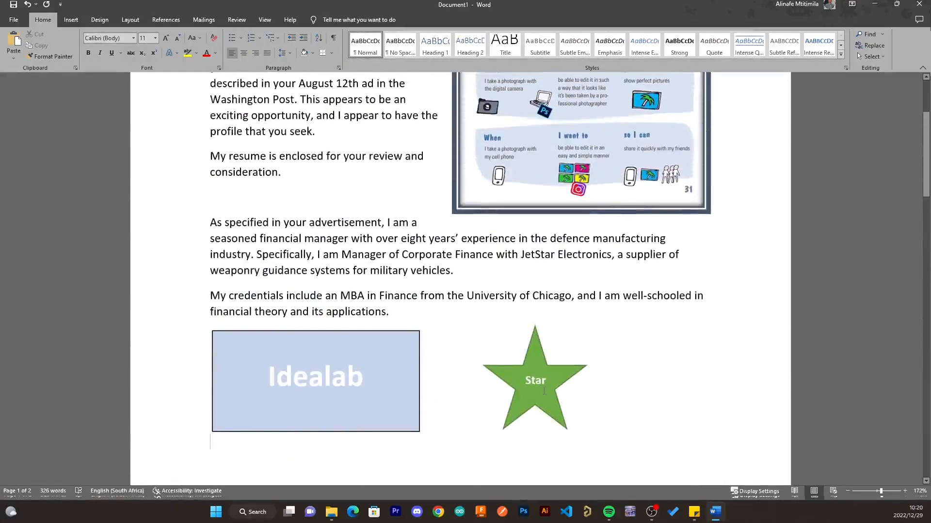
{"action": "left_click", "coordinate": [516, 371]}
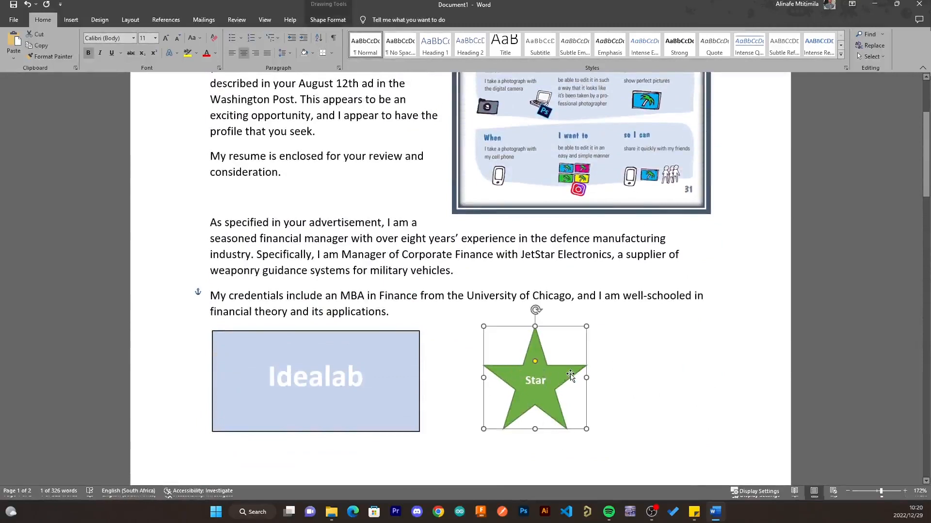
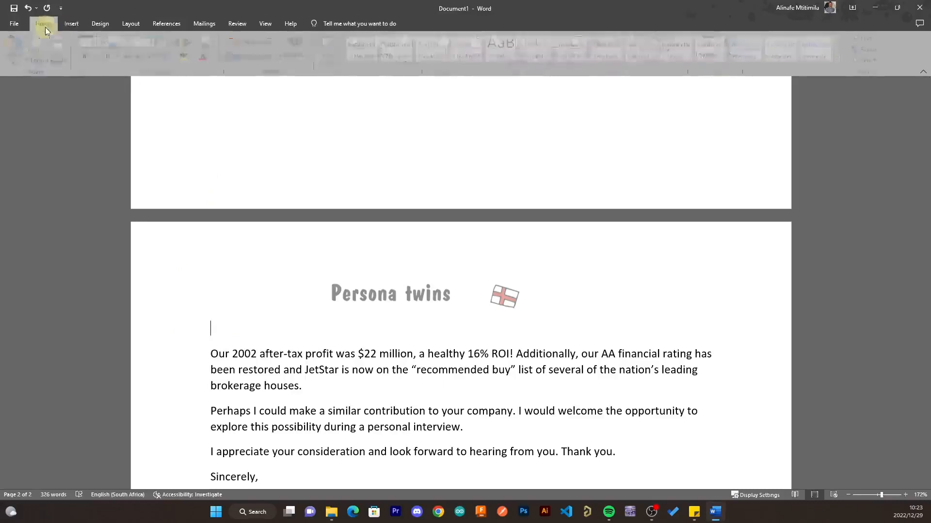
- Open the Insert tab's Table grid to add a table under the Persona twins heading
{"action": "left_click", "coordinate": [72, 24]}
{"action": "left_click", "coordinate": [79, 57]}
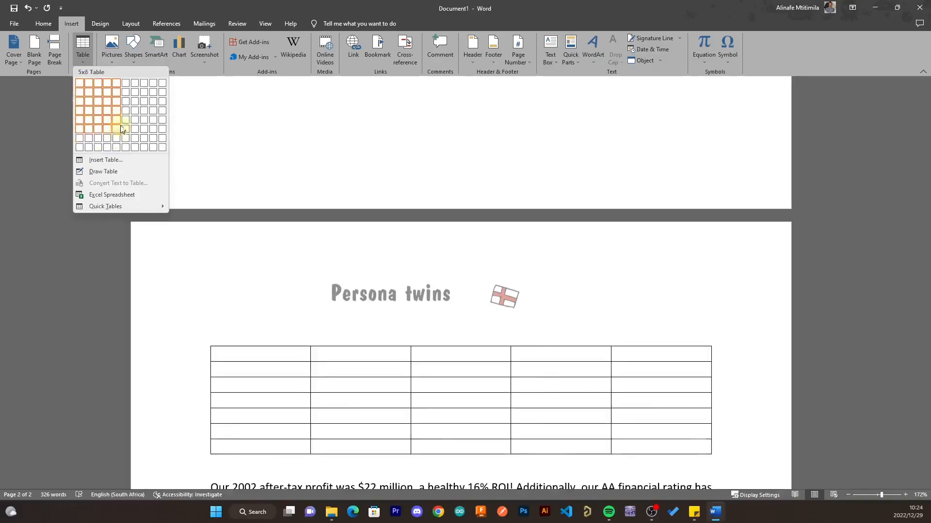
- Insert a 4-column by 3-row table and drag its right edge to narrow it
{"action": "left_click", "coordinate": [107, 99]}
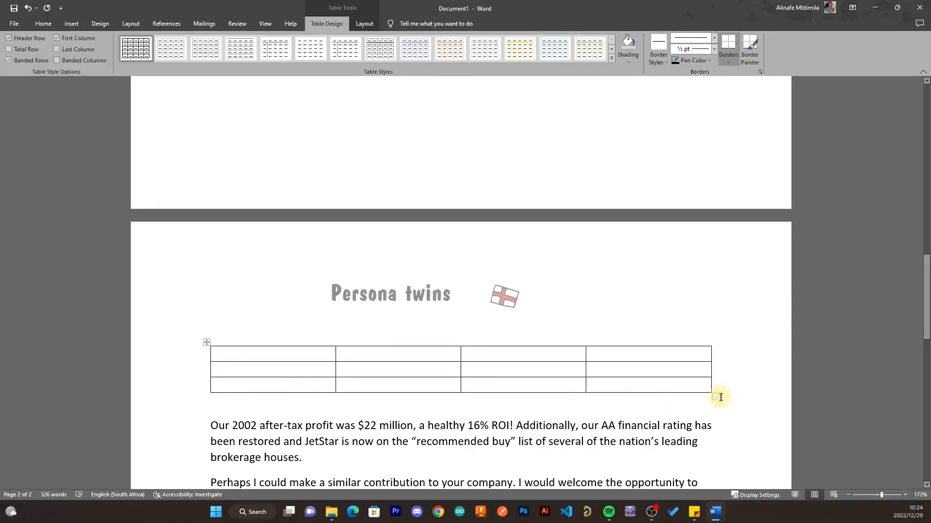
{"action": "left_click_drag", "start_coordinate": [717, 397], "coordinate": [680, 428]}
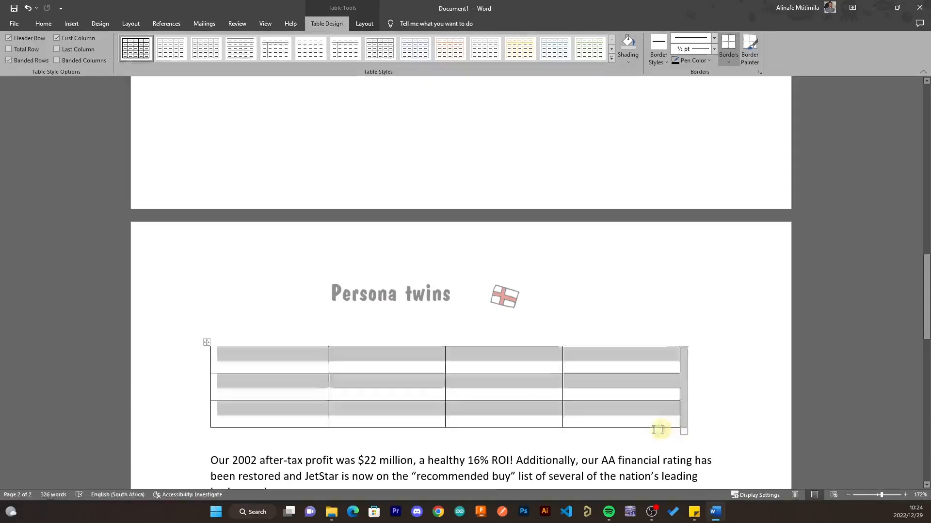
- Type the headers Title, Name, Price and Date into the table's top row, fixing typos
{"action": "left_click", "coordinate": [248, 357]}
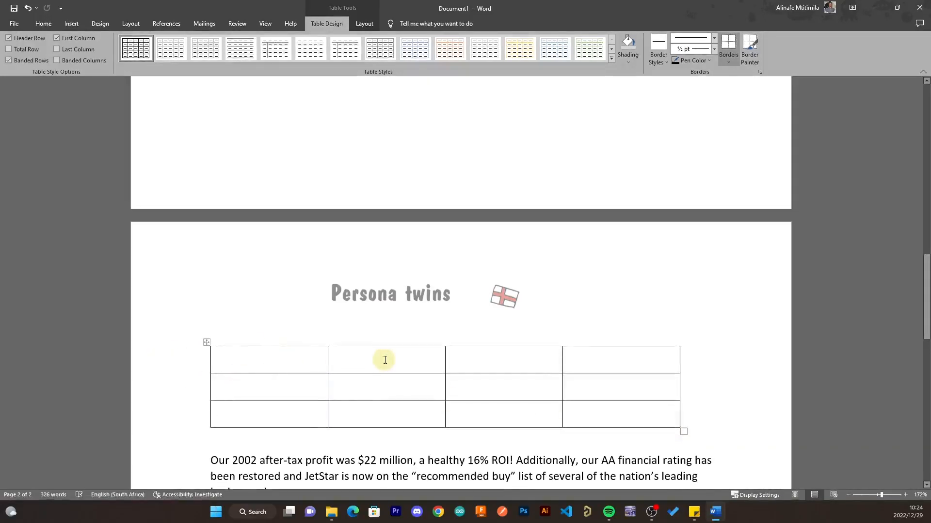
{"action": "type", "text": "Title"}
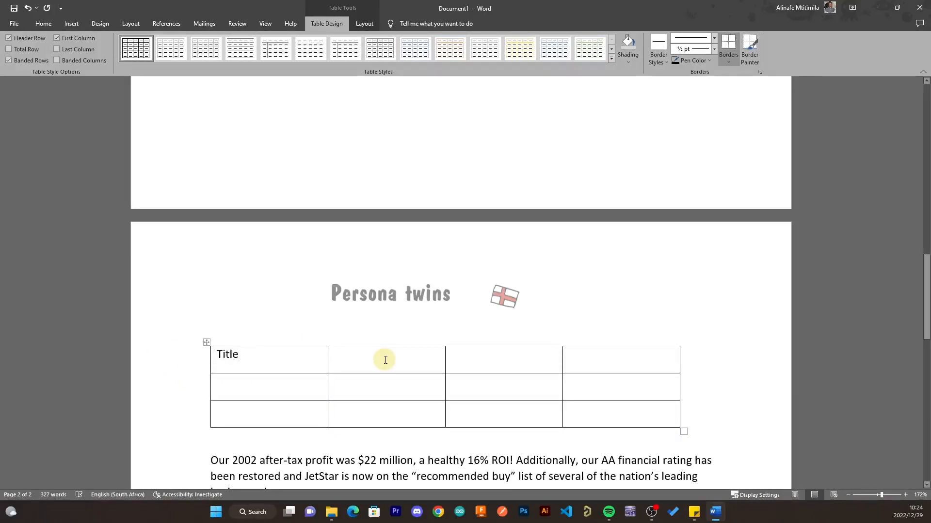
{"action": "type", "text": "Name"}
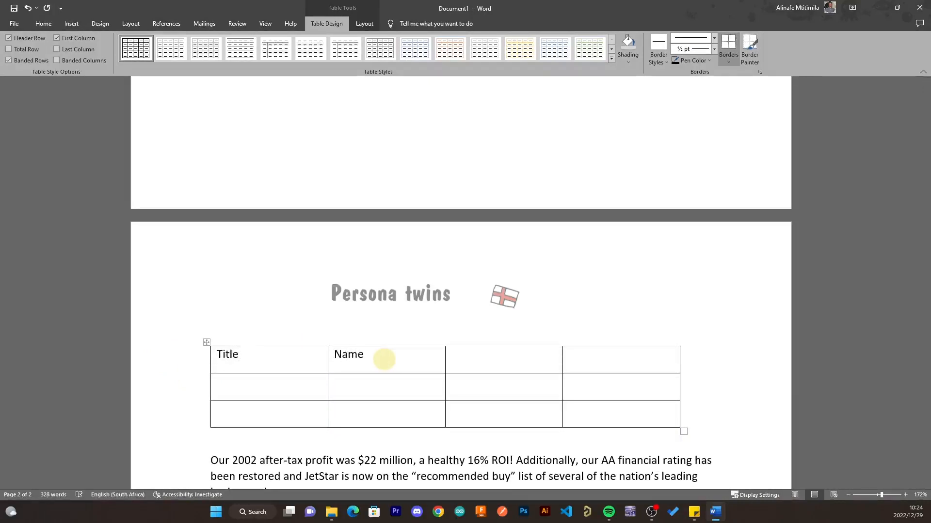
{"action": "key", "text": "Tab"}
{"action": "type", "text": "pricwe"}
{"action": "key", "text": "BackSpace"}
{"action": "key", "text": "BackSpace"}
{"action": "type", "text": "e"}
{"action": "key", "text": "Tab"}
{"action": "type", "text": "Data"}
{"action": "key", "text": "BackSpace"}
{"action": "type", "text": "e"}
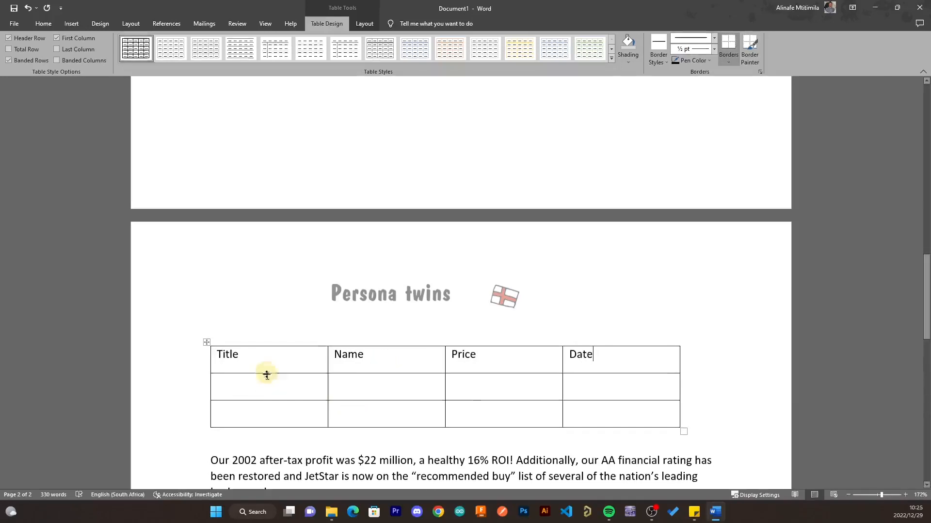
{"action": "left_click", "coordinate": [277, 387]}
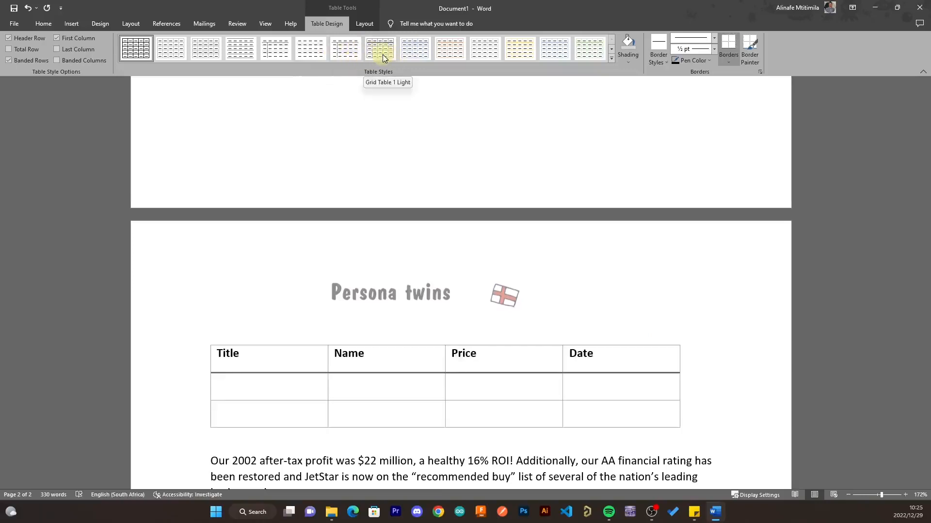
- Apply a plain table style with only horizontal lines and a bold header row
{"action": "left_click", "coordinate": [611, 58]}
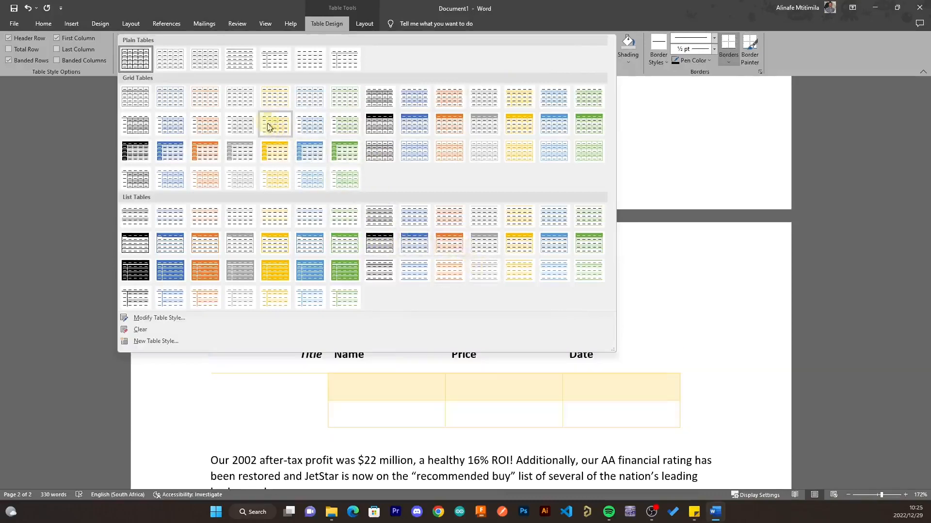
{"action": "left_click", "coordinate": [240, 59]}
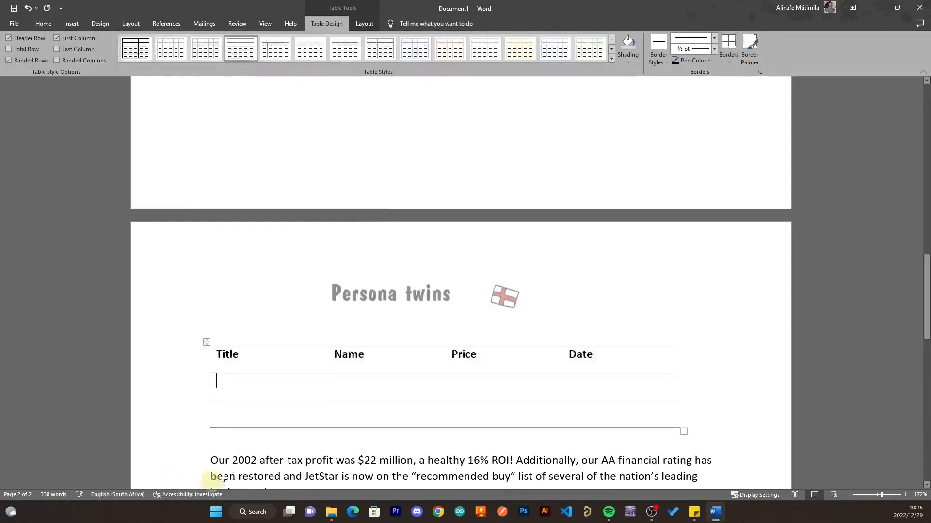
{"action": "left_click", "coordinate": [247, 388]}
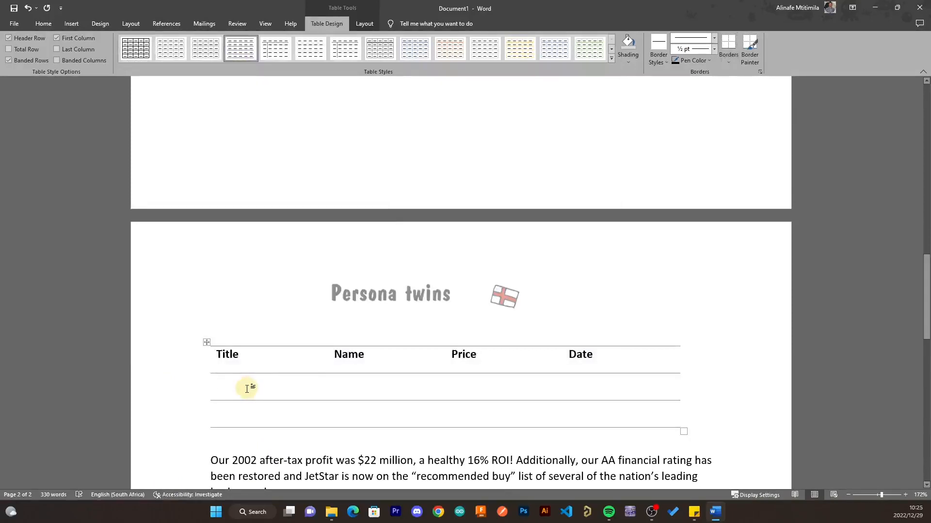
- Fill the first data row: Wakanda Forever, Black Panther, $20, 20th December
{"action": "type", "text": "W"}
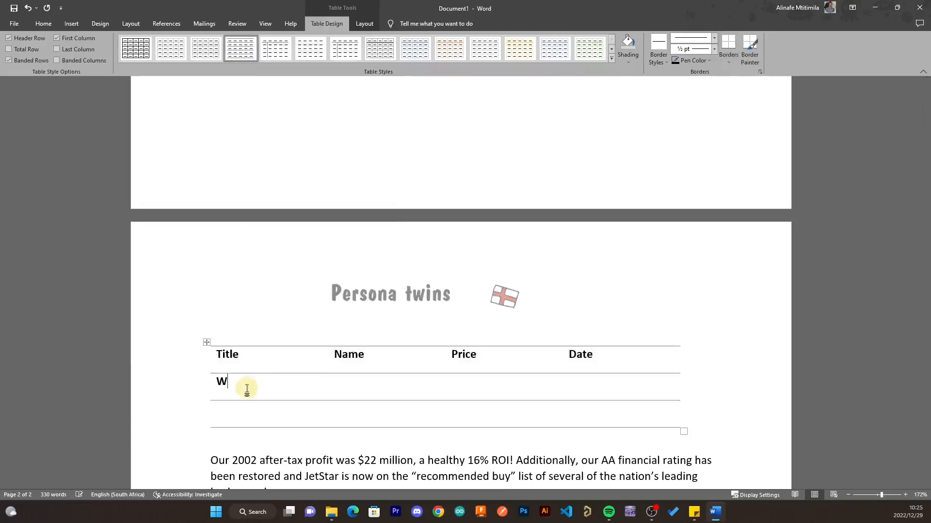
{"action": "type", "text": "akanda Forever"}
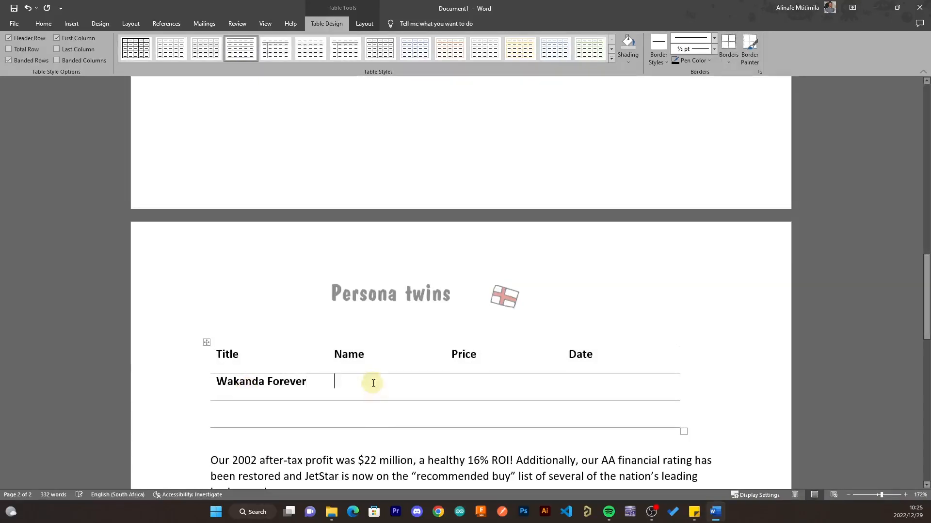
{"action": "type", "text": "Blank"}
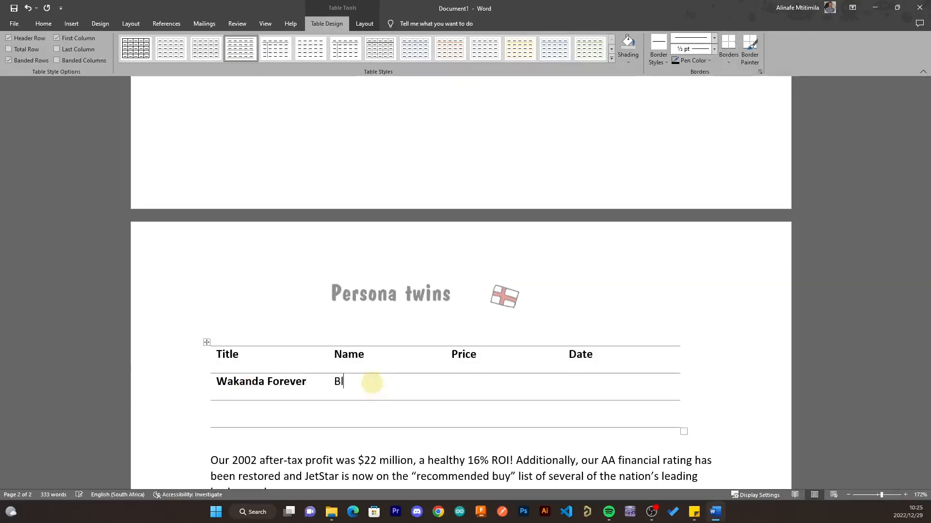
{"action": "key", "text": "BackSpace"}
{"action": "key", "text": "BackSpace"}
{"action": "type", "text": "ck Panthrt"}
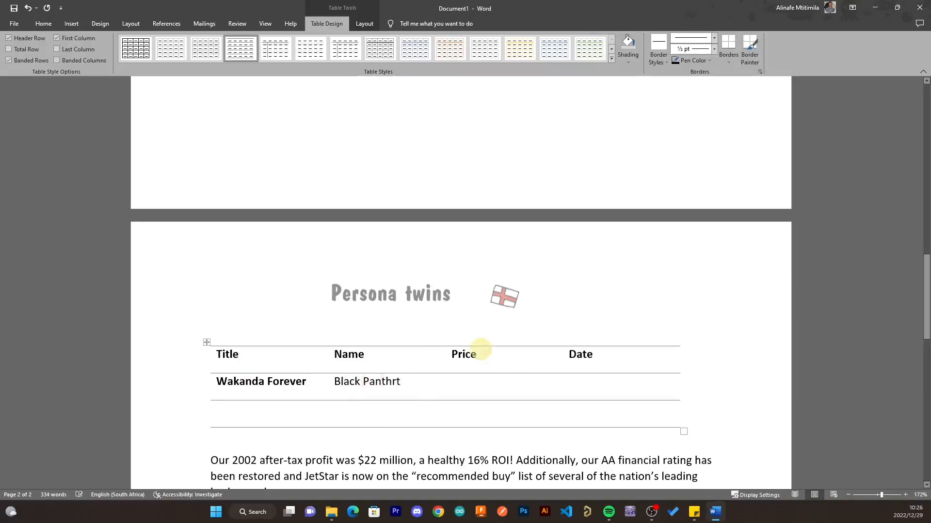
{"action": "key", "text": "BackSpace"}
{"action": "key", "text": "BackSpace"}
{"action": "type", "text": "er"}
{"action": "left_click", "coordinate": [472, 382]}
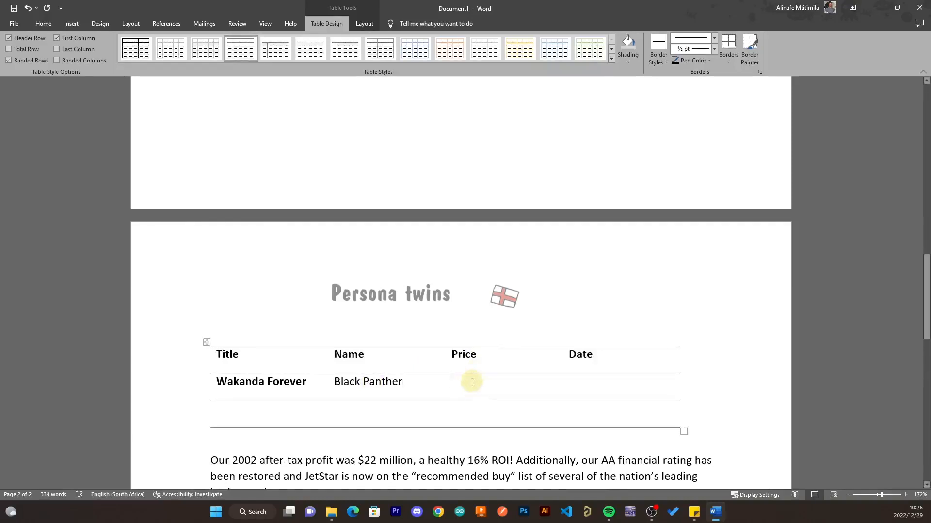
{"action": "type", "text": "$"}
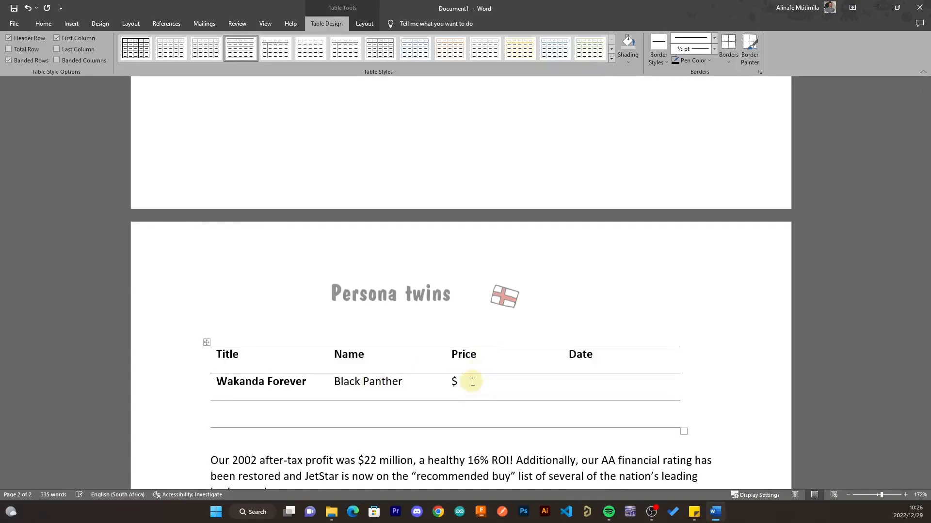
{"action": "type", "text": "20"}
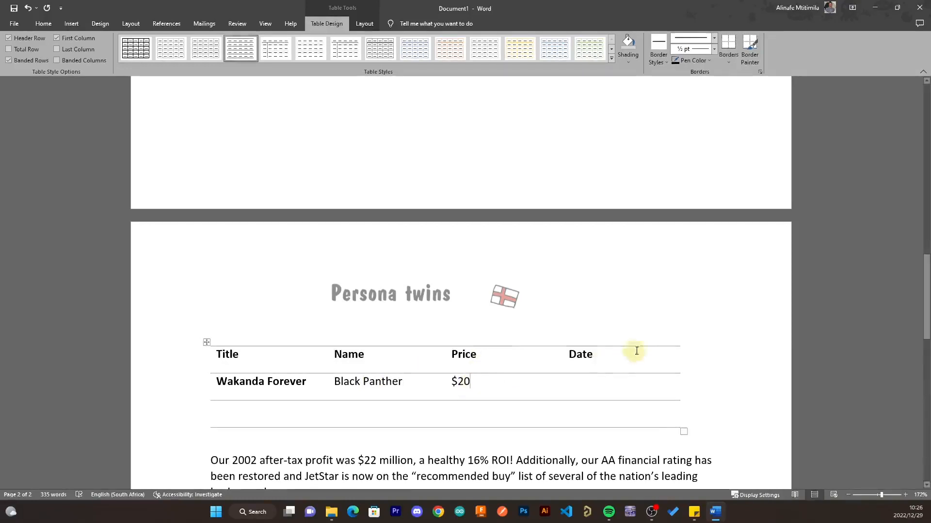
{"action": "left_click", "coordinate": [588, 383]}
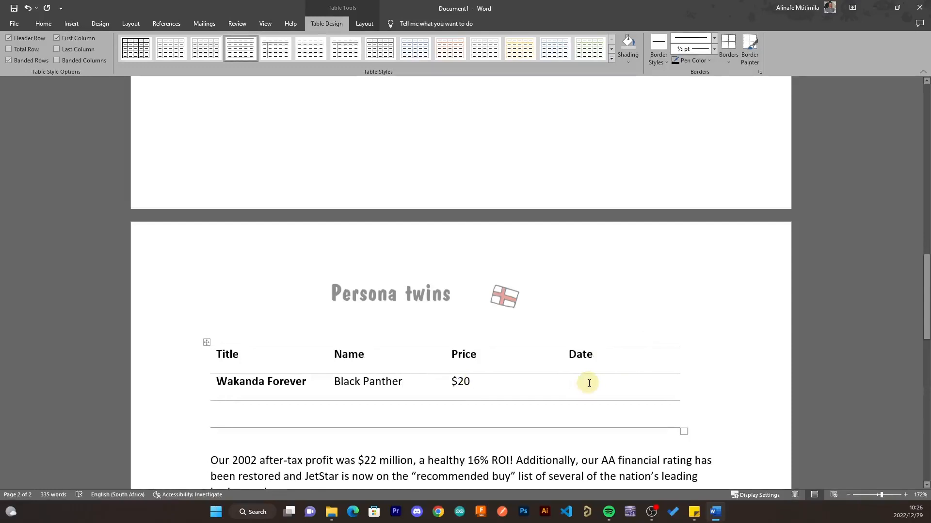
{"action": "type", "text": "20"}
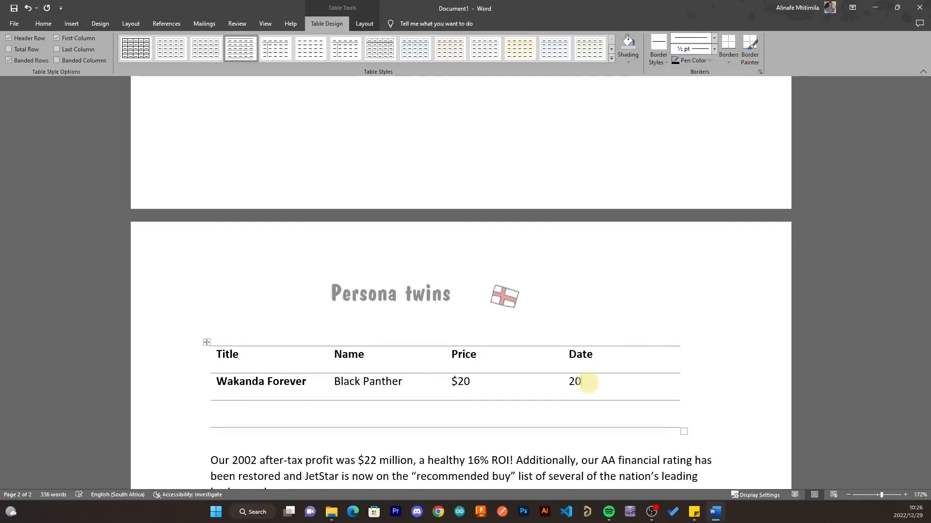
{"action": "type", "text": "th Decem"}
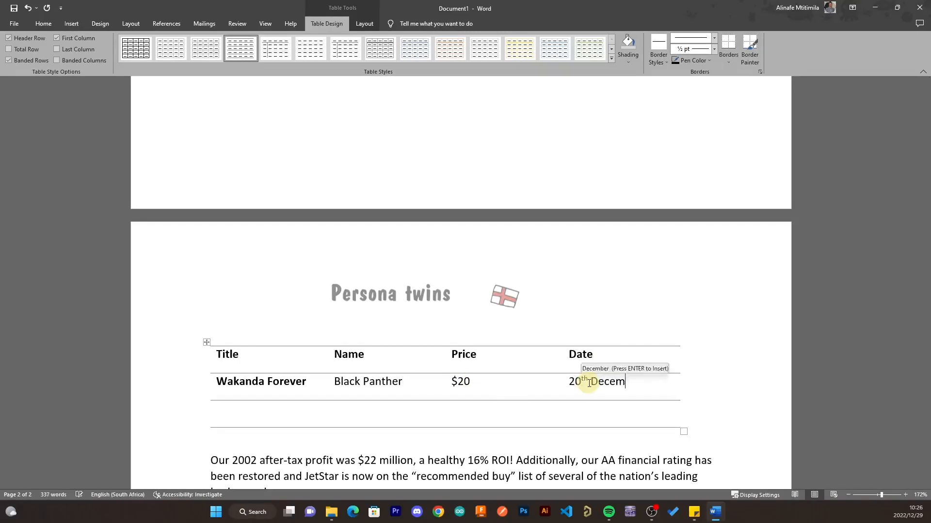
{"action": "key", "text": "Return"}
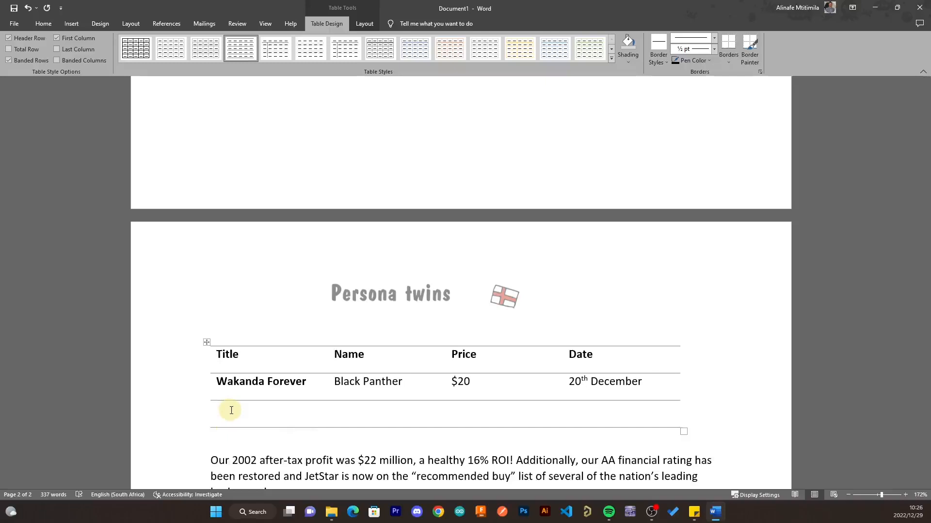
- Fill the next row with Black Adam, The Rock, $20 and 29th November
{"action": "type", "text": "Black Adam"}
{"action": "left_click", "coordinate": [365, 408]}
{"action": "type", "text": "The"}
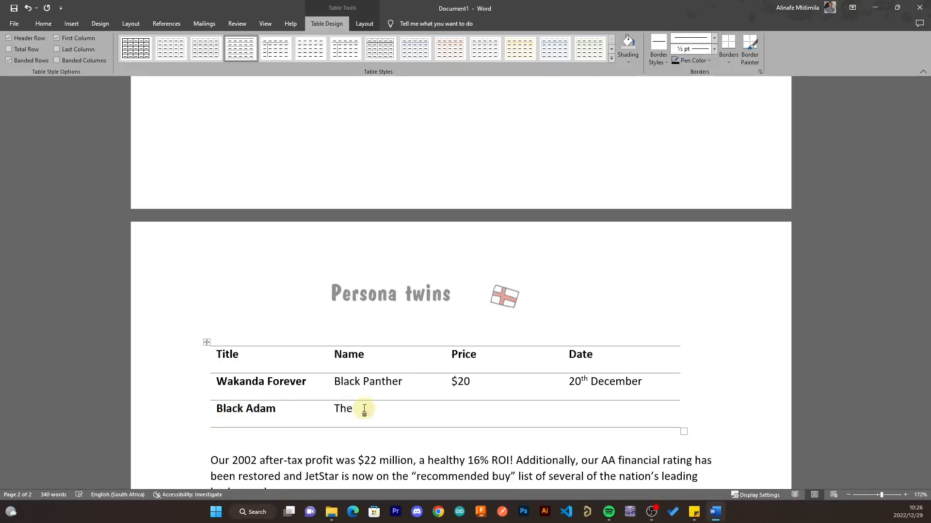
{"action": "type", "text": " Rock"}
{"action": "left_click", "coordinate": [466, 418]}
{"action": "type", "text": "$20"}
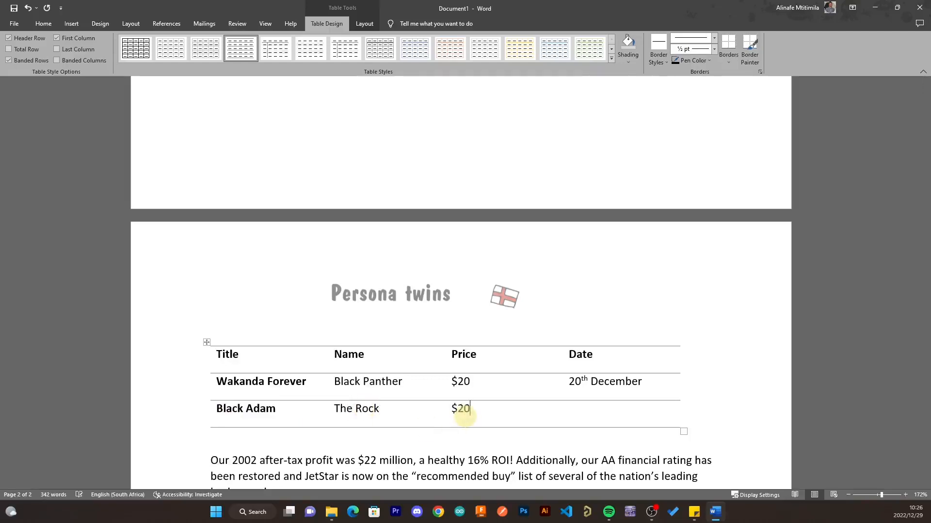
{"action": "left_click", "coordinate": [608, 414]}
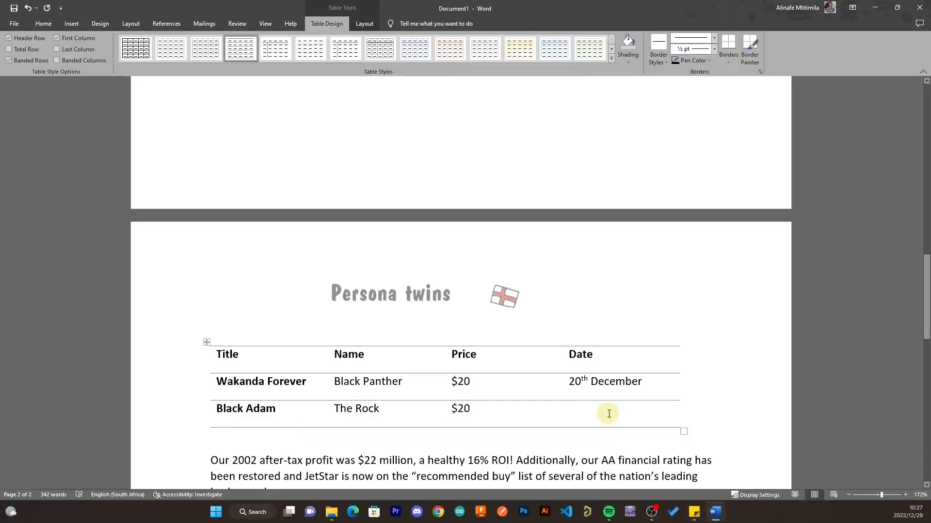
{"action": "type", "text": "29th "}
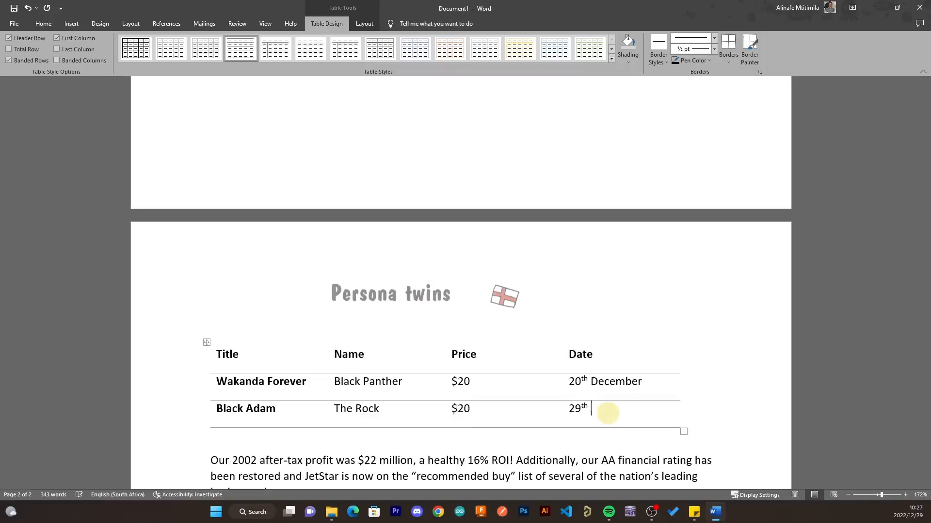
{"action": "type", "text": "Nove"}
{"action": "key", "text": "Return"}
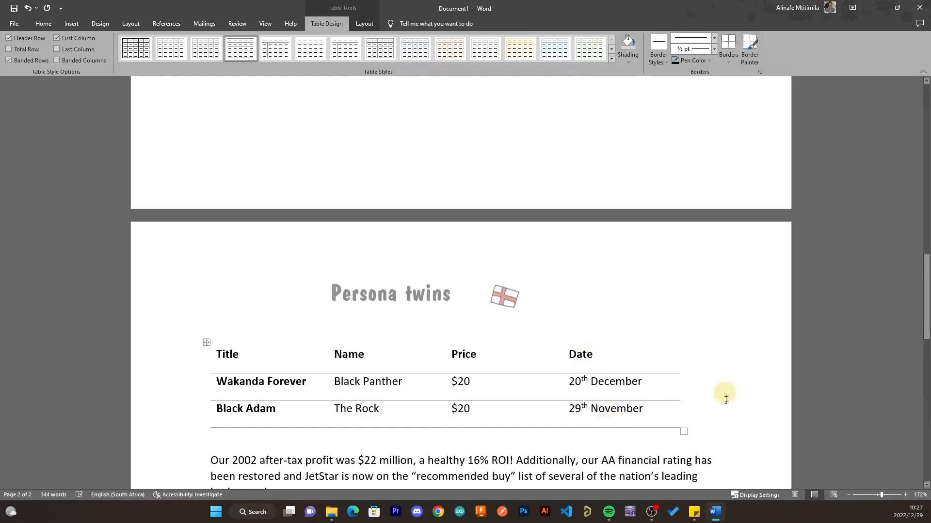
{"action": "left_click", "coordinate": [703, 446]}
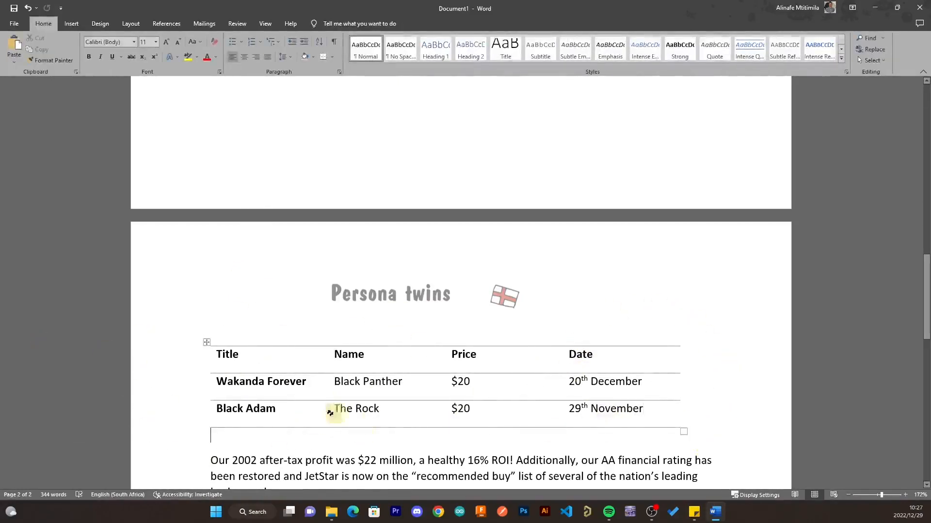
- Add an empty fourth table row and a blank paragraph after 'brokerage houses.'
{"action": "scroll", "coordinate": [378, 398], "scroll_direction": "down", "scroll_amount": 3}
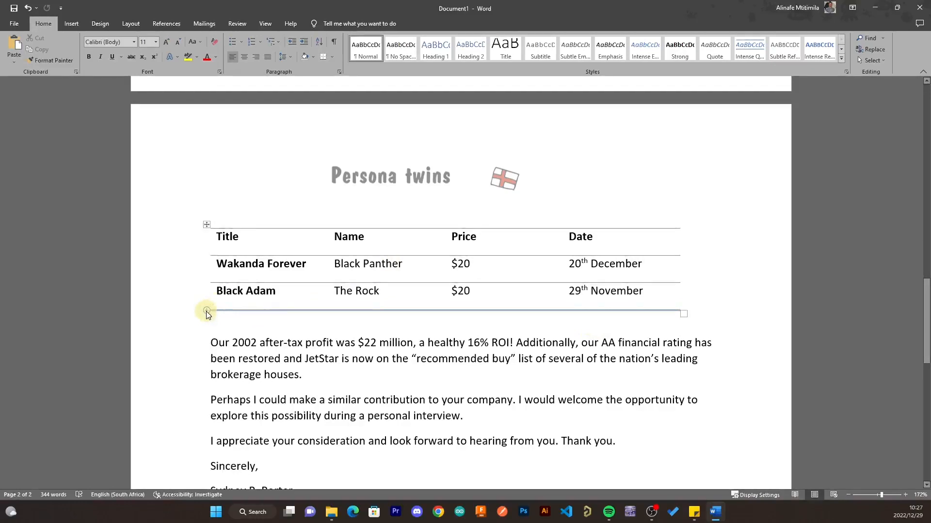
{"action": "left_click", "coordinate": [206, 311]}
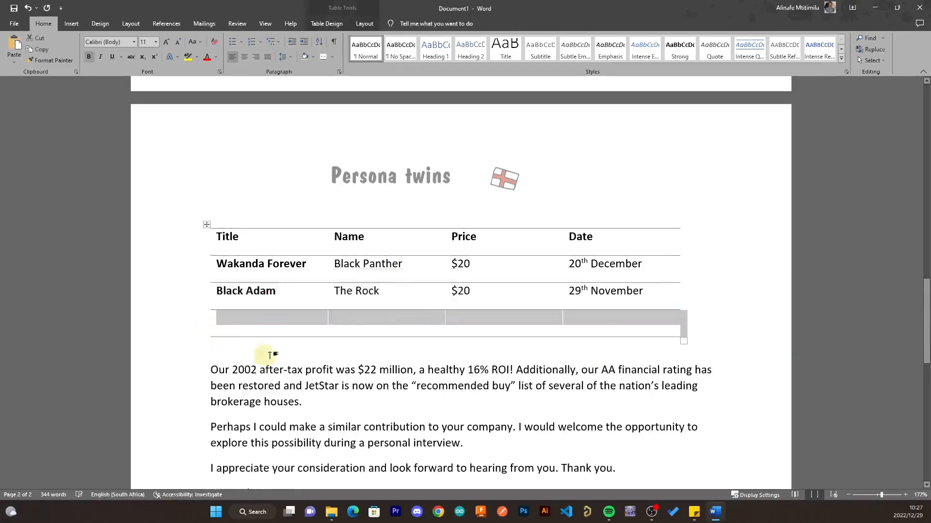
{"action": "left_click", "coordinate": [713, 326]}
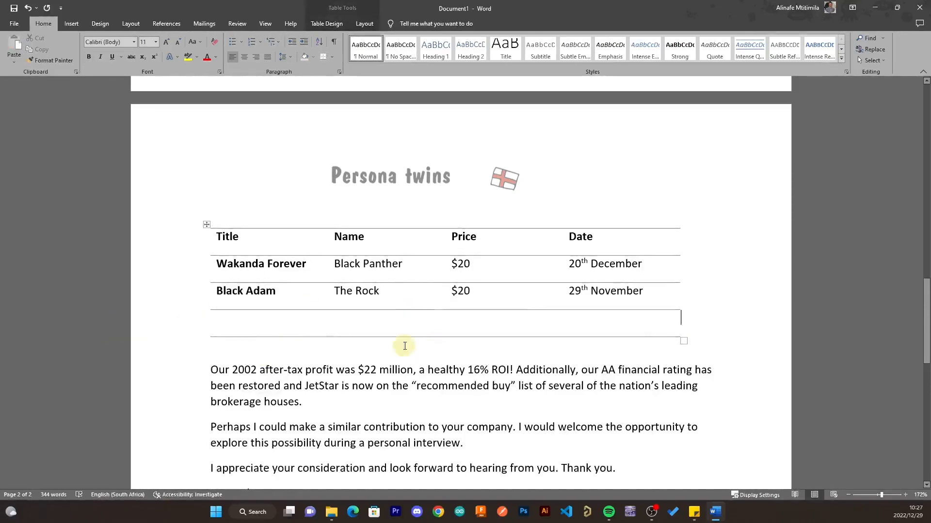
{"action": "left_click", "coordinate": [249, 320]}
{"action": "left_click", "coordinate": [314, 401]}
{"action": "key", "text": "Return"}
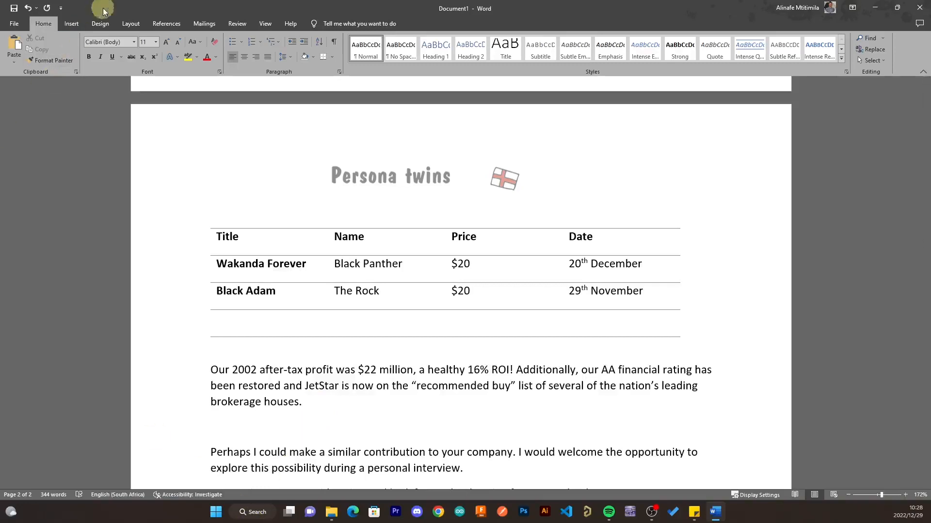
- Insert a 3-D Area chart, chosen from the Area category of the Chart dialog
{"action": "left_click", "coordinate": [82, 22]}
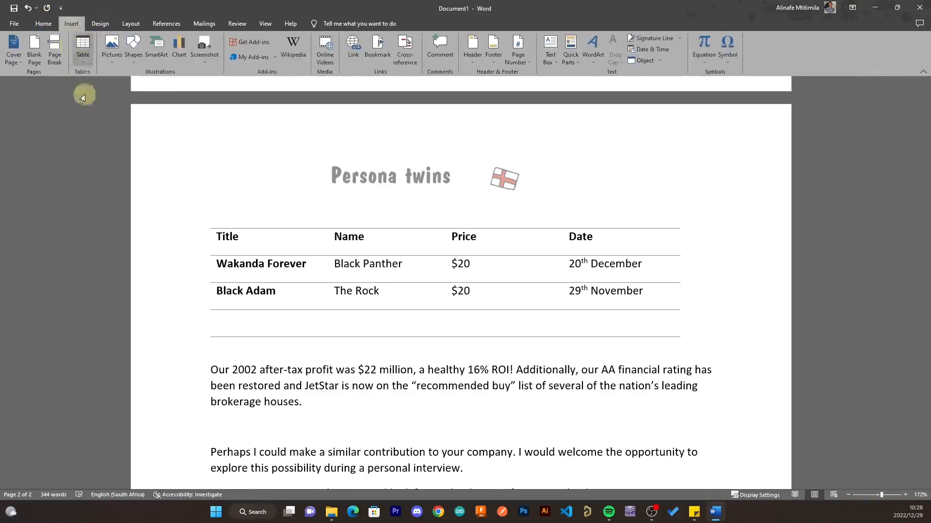
{"action": "left_click", "coordinate": [184, 45]}
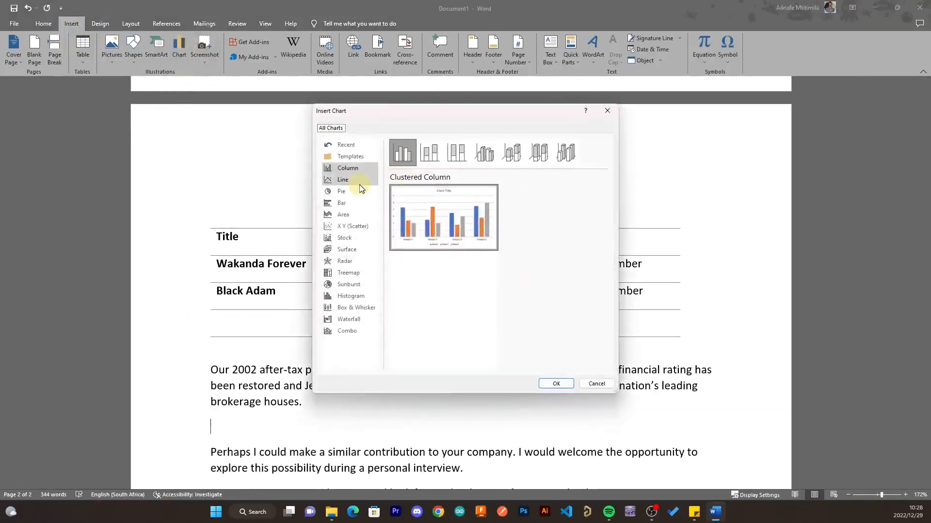
{"action": "left_click", "coordinate": [357, 183]}
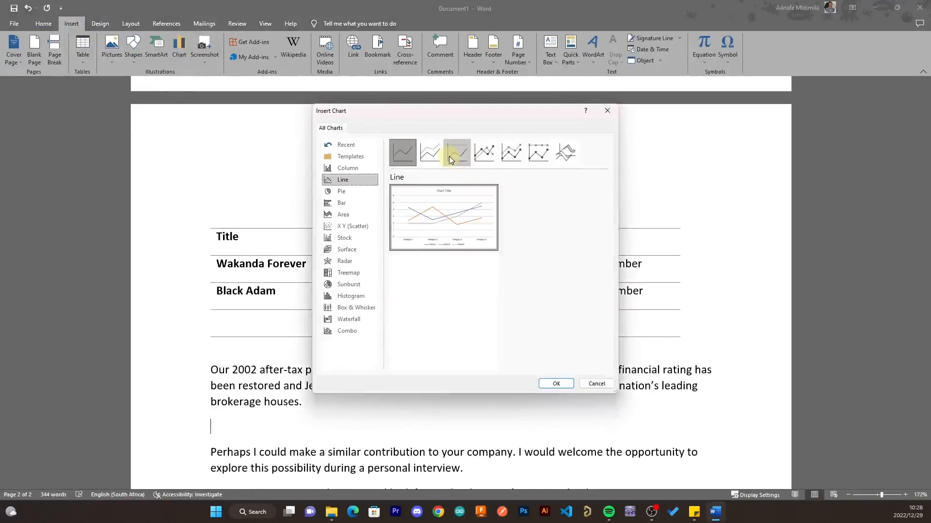
{"action": "left_click", "coordinate": [453, 160]}
{"action": "left_click", "coordinate": [340, 191]}
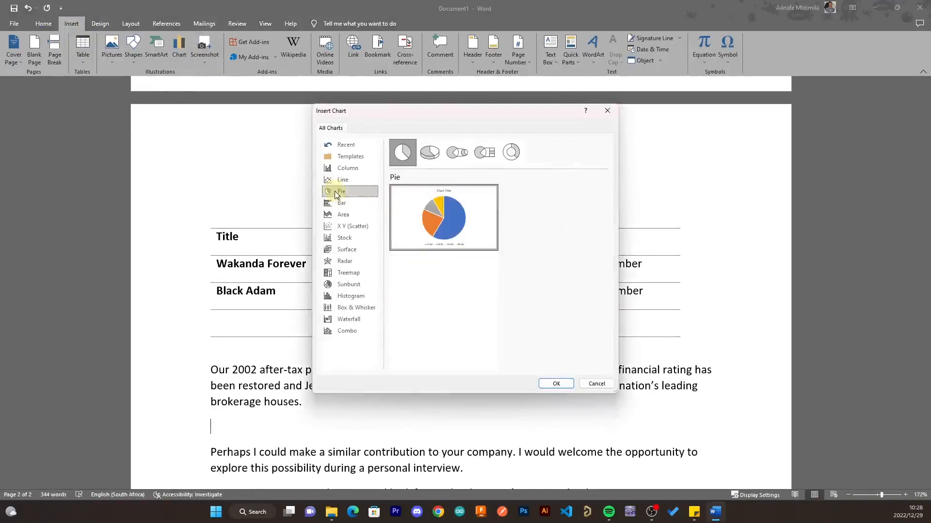
{"action": "left_click", "coordinate": [340, 214]}
{"action": "mouse_move", "coordinate": [392, 230]}
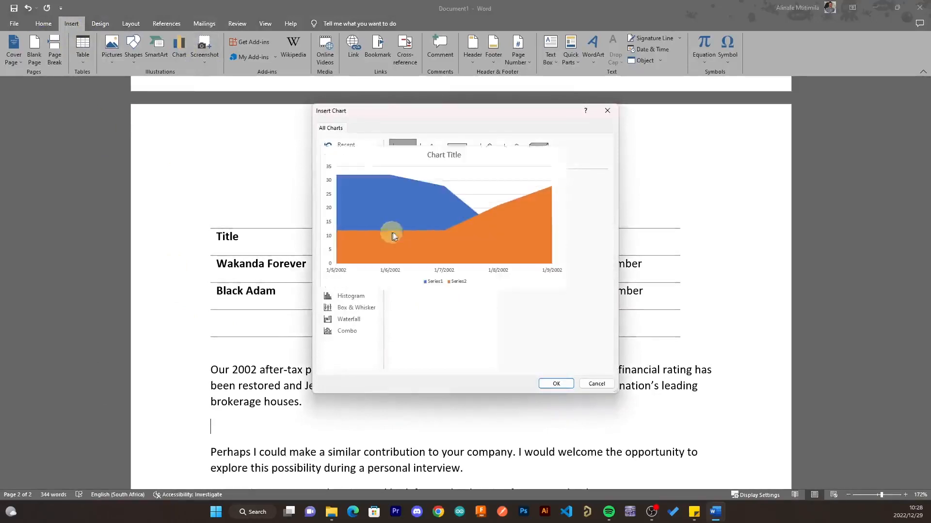
{"action": "left_click", "coordinate": [435, 153]}
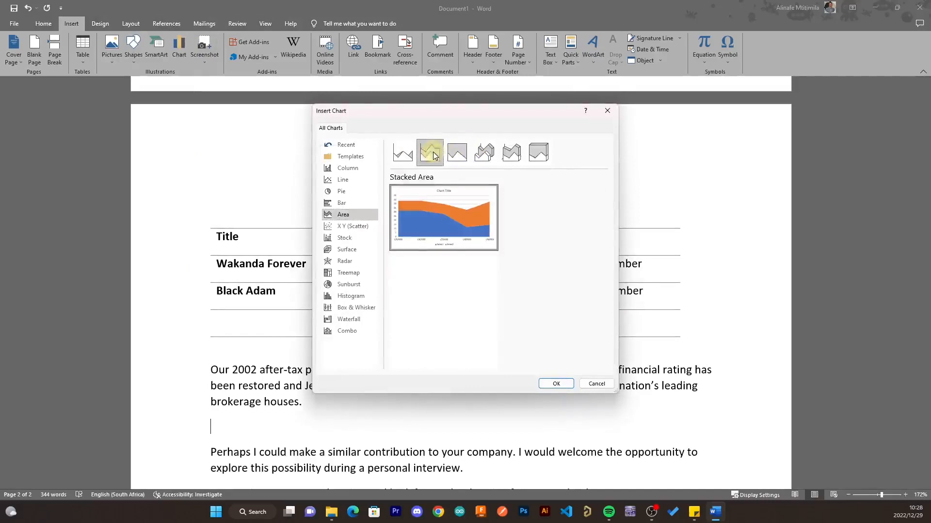
{"action": "left_click", "coordinate": [484, 153]}
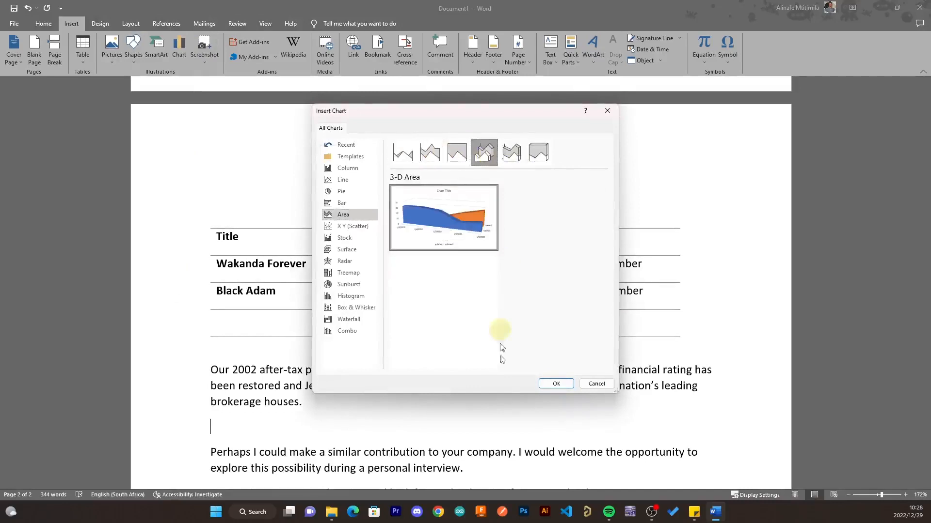
{"action": "left_click", "coordinate": [557, 384]}
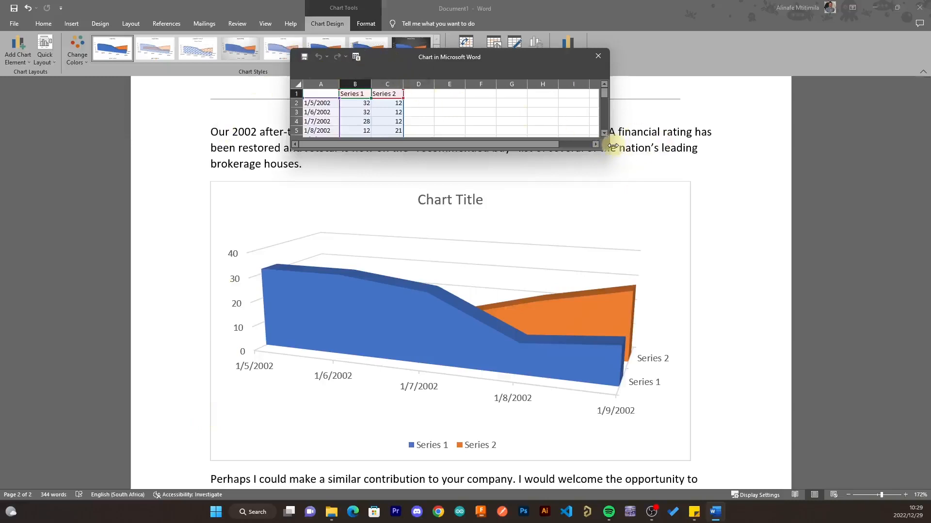
- Enlarge the data window and rename headers B1 and C1 to 'chapter 1' and 'chapter 2'
{"action": "left_click_drag", "start_coordinate": [608, 153], "coordinate": [737, 245]}
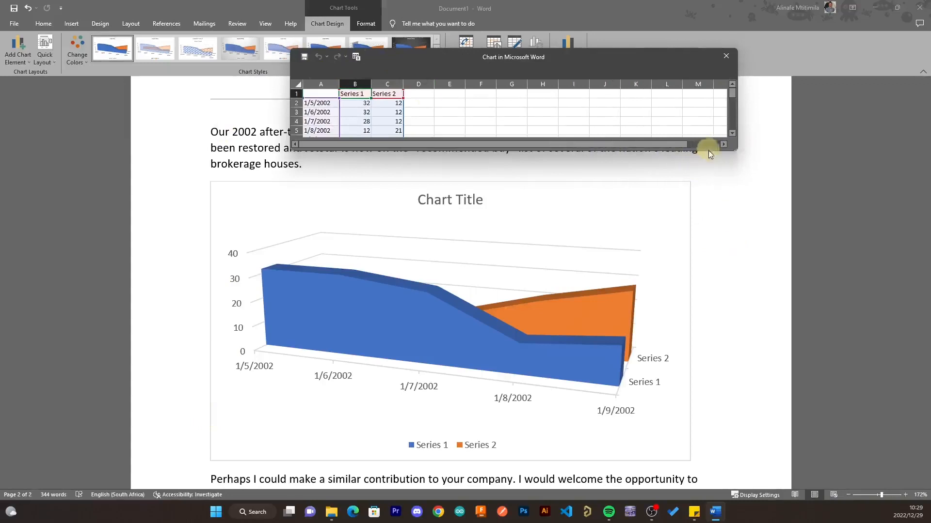
{"action": "left_click_drag", "start_coordinate": [719, 154], "coordinate": [751, 279]}
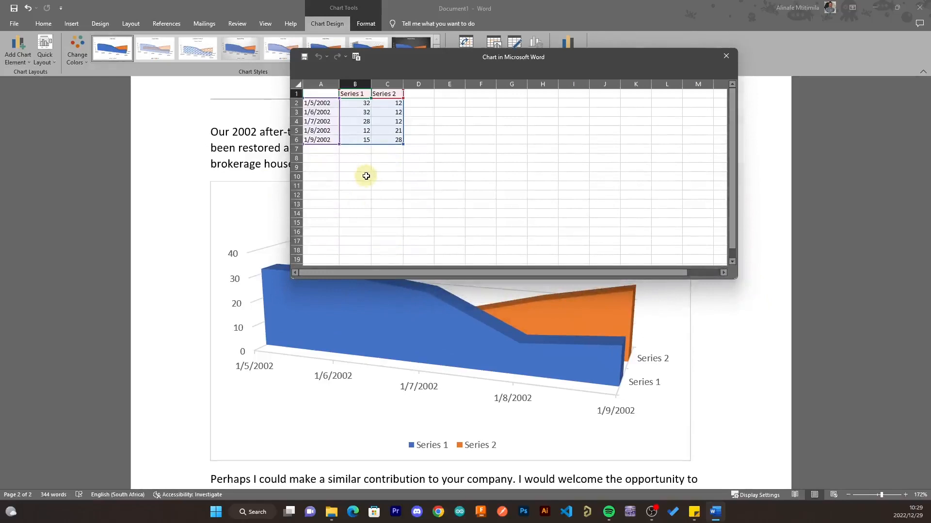
{"action": "double_click", "coordinate": [364, 95]}
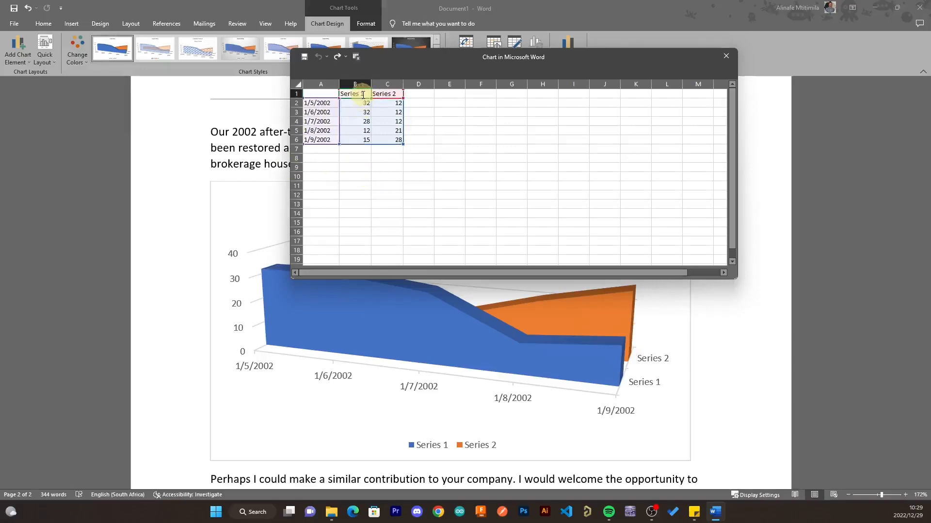
{"action": "key", "text": "BackSpace"}
{"action": "key", "text": "BackSpace"}
{"action": "key", "text": "BackSpace"}
{"action": "key", "text": "BackSpace"}
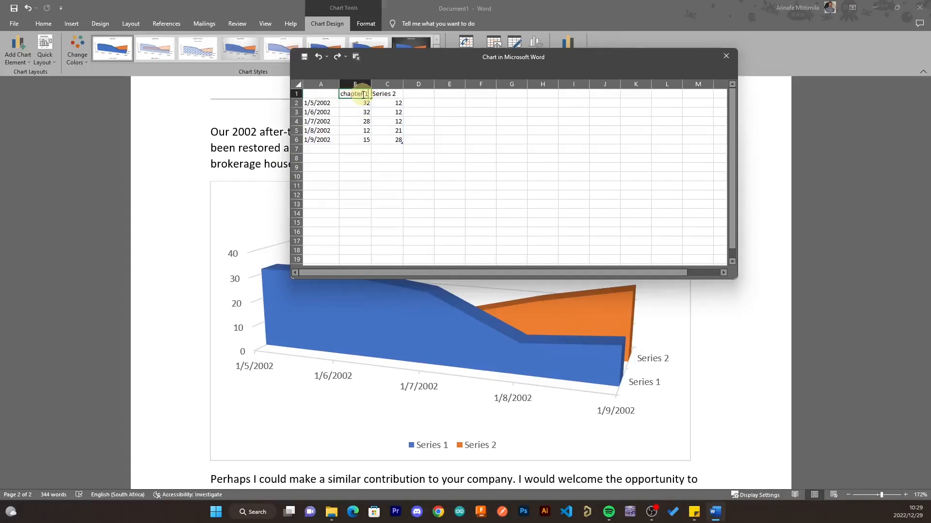
{"action": "left_click", "coordinate": [389, 94]}
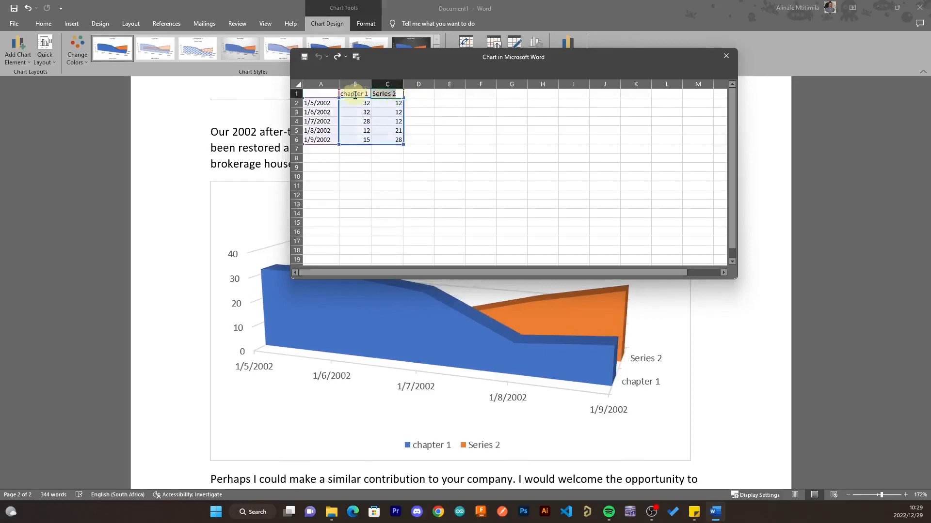
{"action": "type", "text": "cha"}
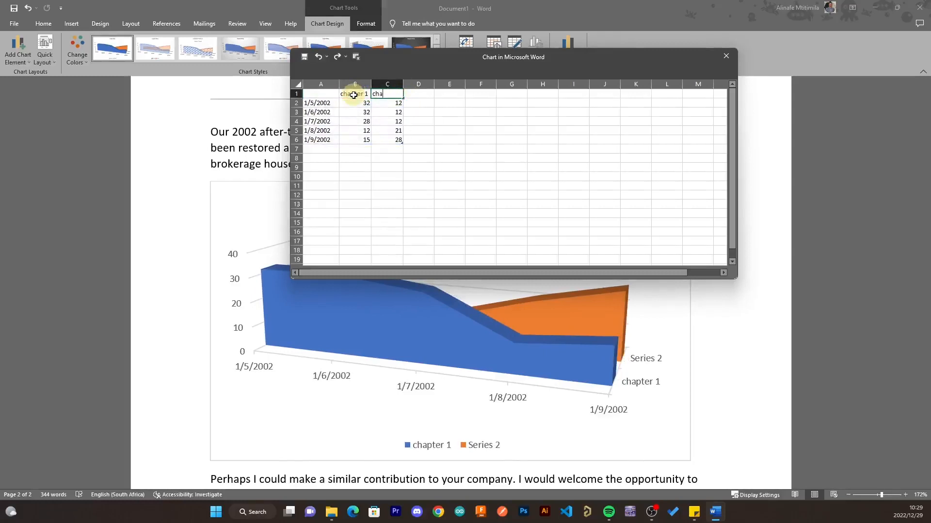
{"action": "type", "text": "pter 2"}
{"action": "left_click", "coordinate": [441, 131]}
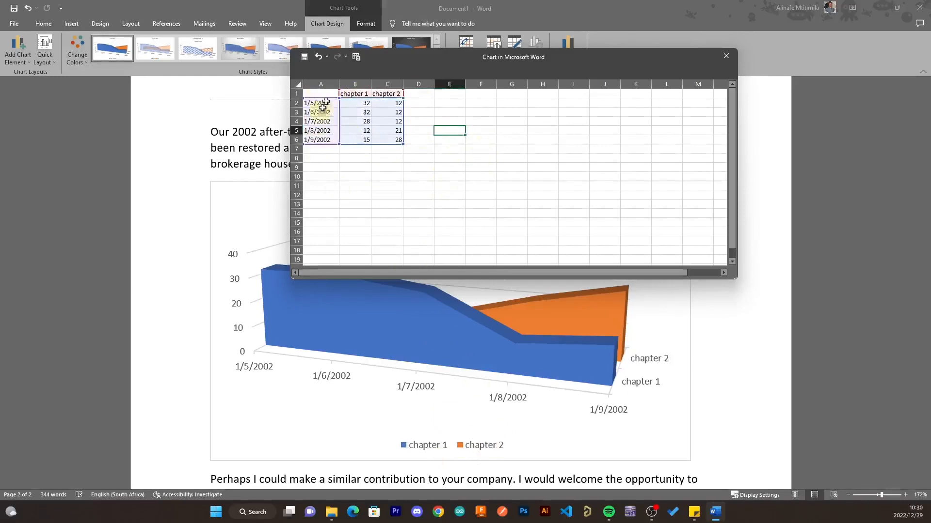
- Open the chart data in Excel and change chapter 2's C6 value from 28 to 60
{"action": "left_click", "coordinate": [356, 58]}
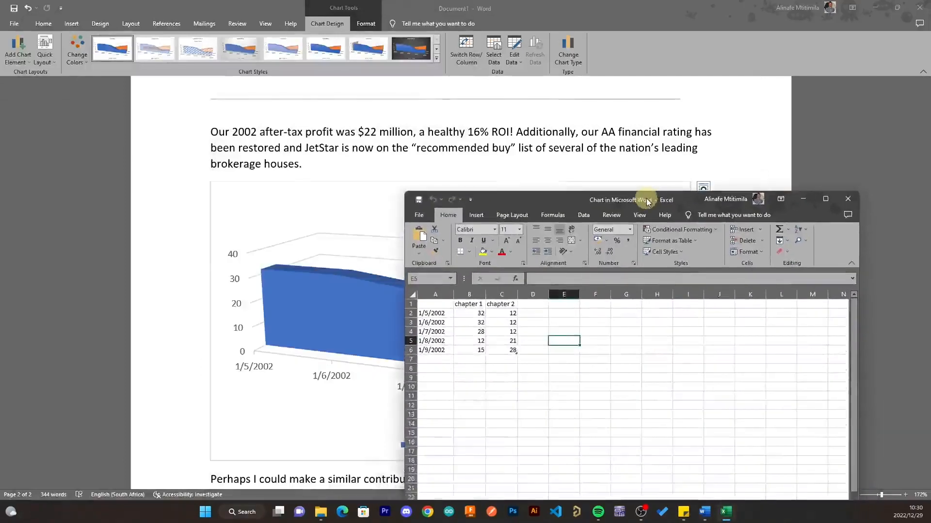
{"action": "left_click_drag", "start_coordinate": [613, 163], "coordinate": [683, 182]}
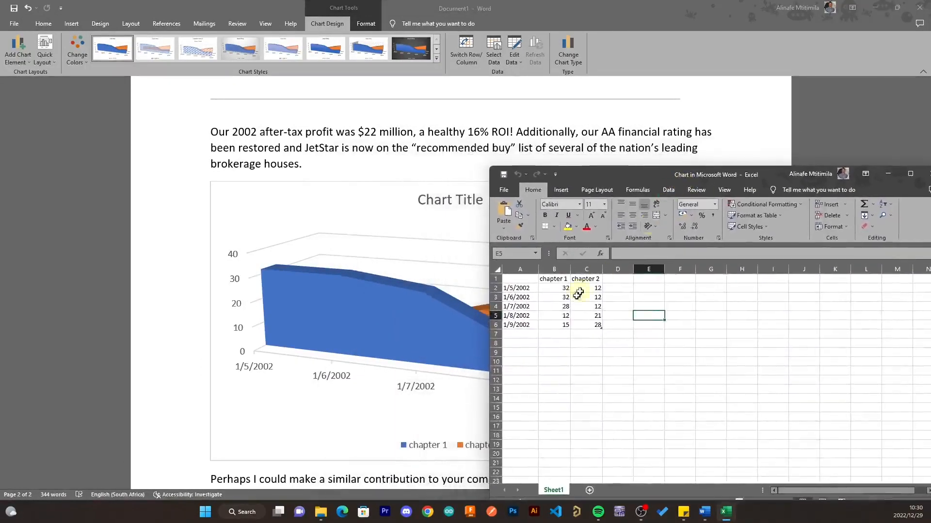
{"action": "left_click", "coordinate": [594, 323]}
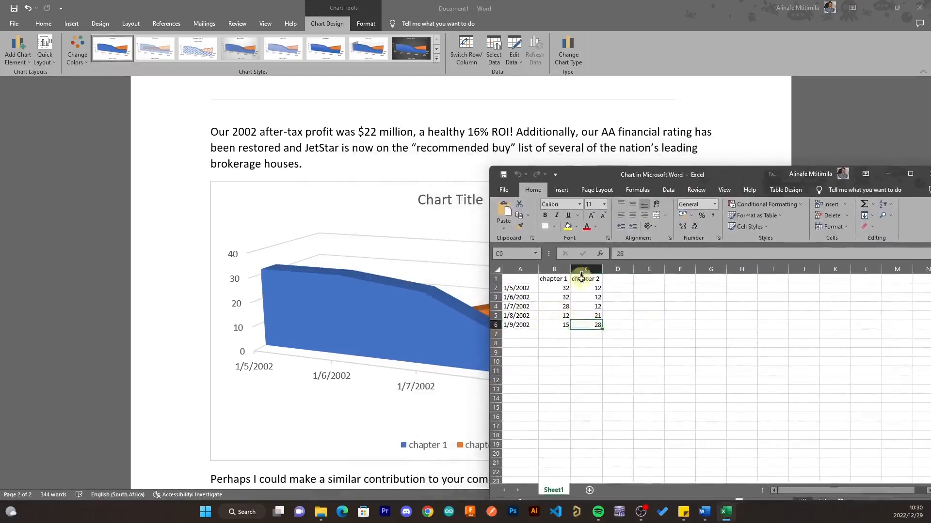
{"action": "left_click_drag", "start_coordinate": [657, 251], "coordinate": [589, 254]}
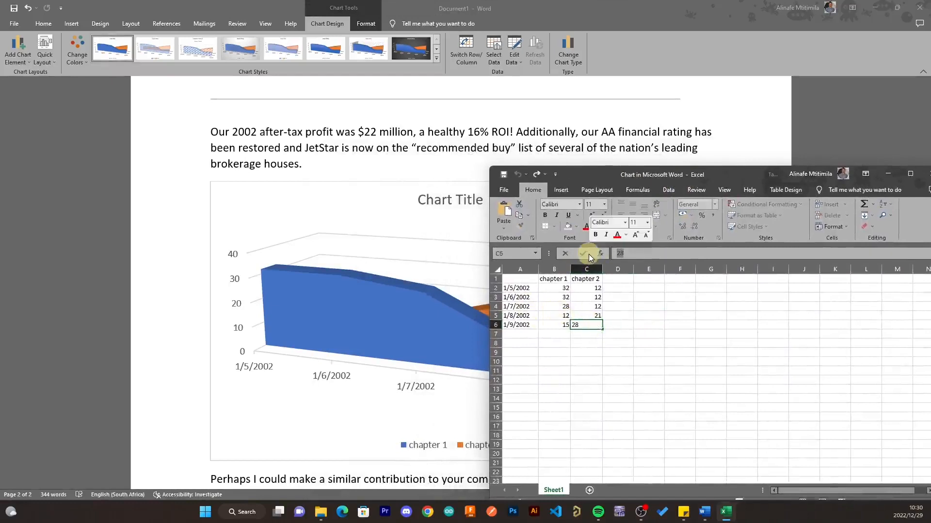
{"action": "type", "text": "60"}
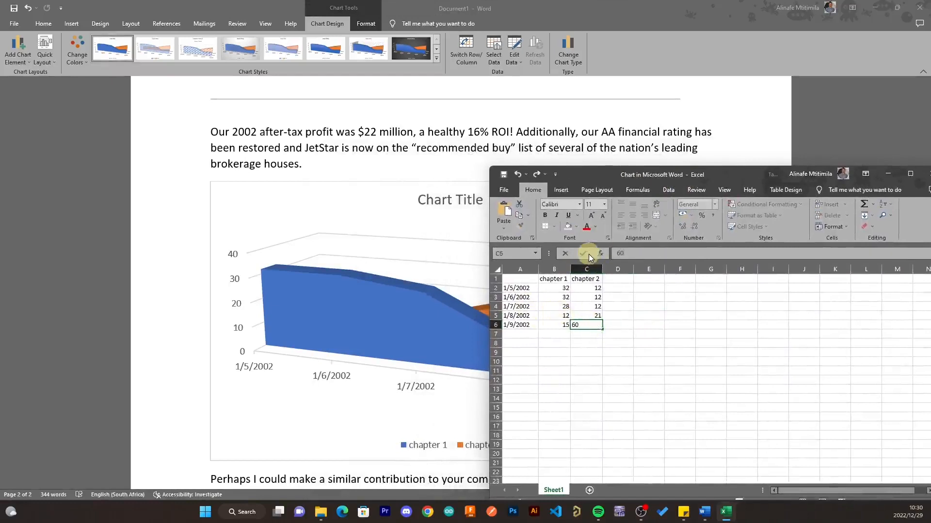
{"action": "left_click", "coordinate": [652, 371]}
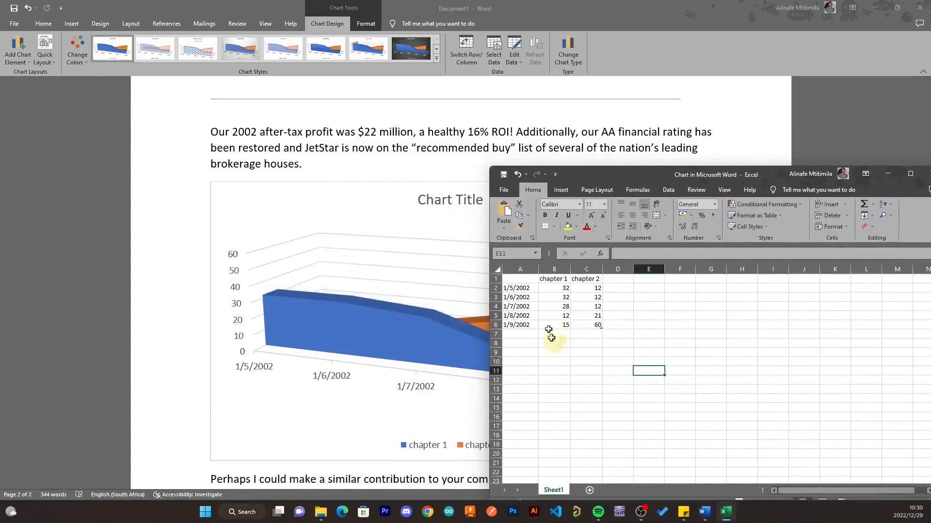
- Set chapter 1's 1/7/2002 value in B4 to 86
{"action": "left_click_drag", "start_coordinate": [638, 168], "coordinate": [732, 122]}
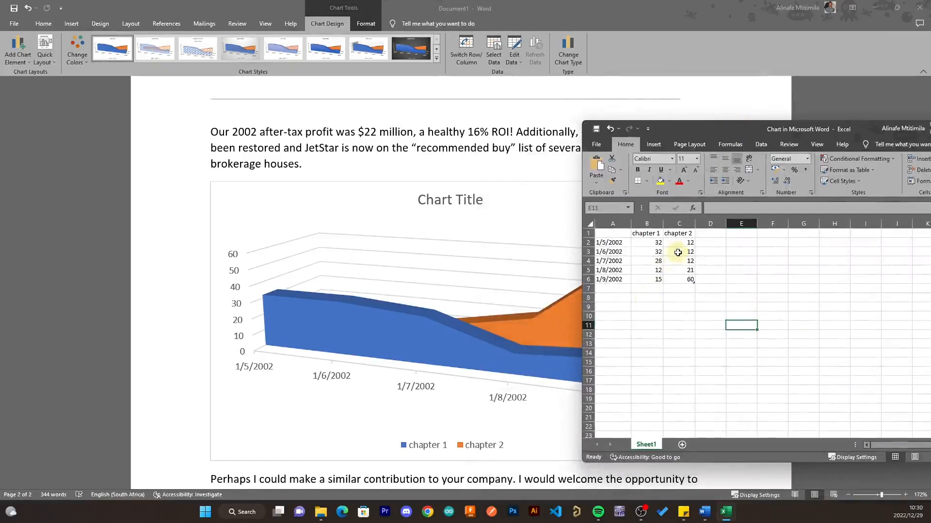
{"action": "left_click", "coordinate": [657, 262]}
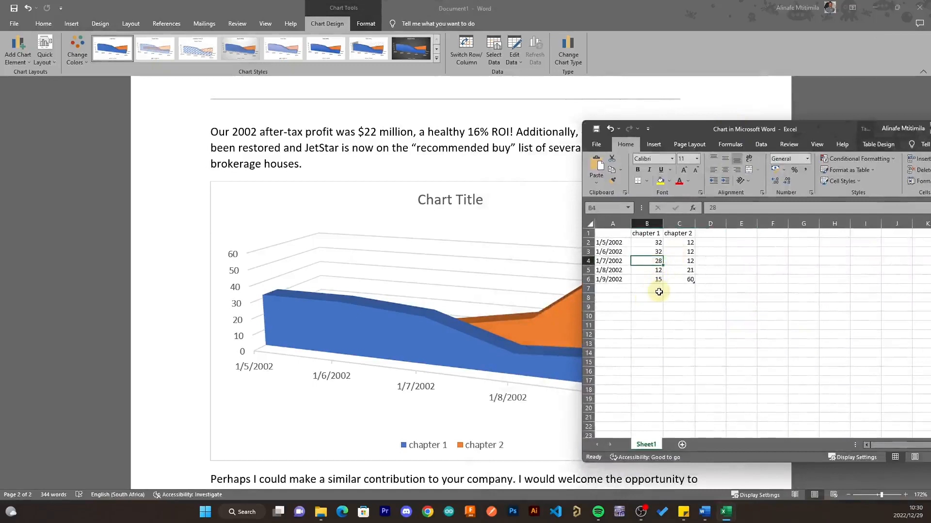
{"action": "type", "text": "86"}
{"action": "key", "text": "Return"}
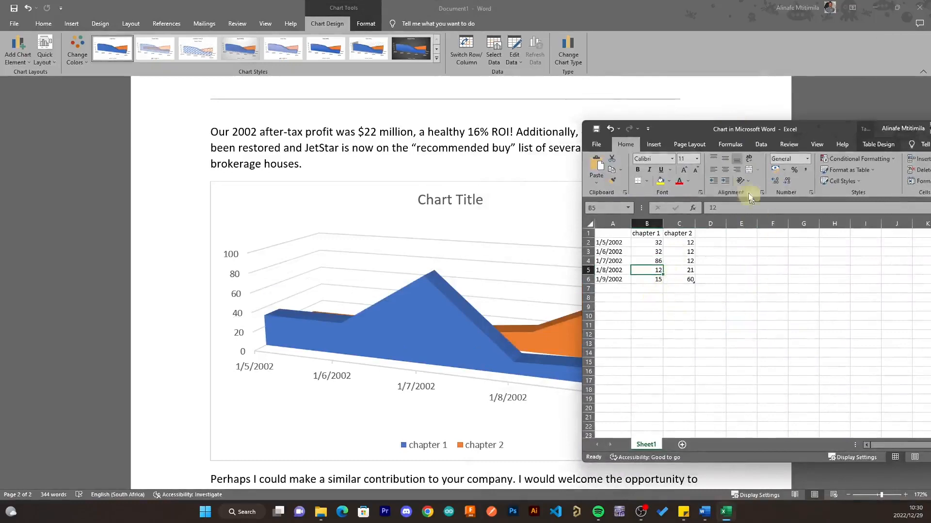
{"action": "left_click_drag", "start_coordinate": [733, 133], "coordinate": [329, 195]}
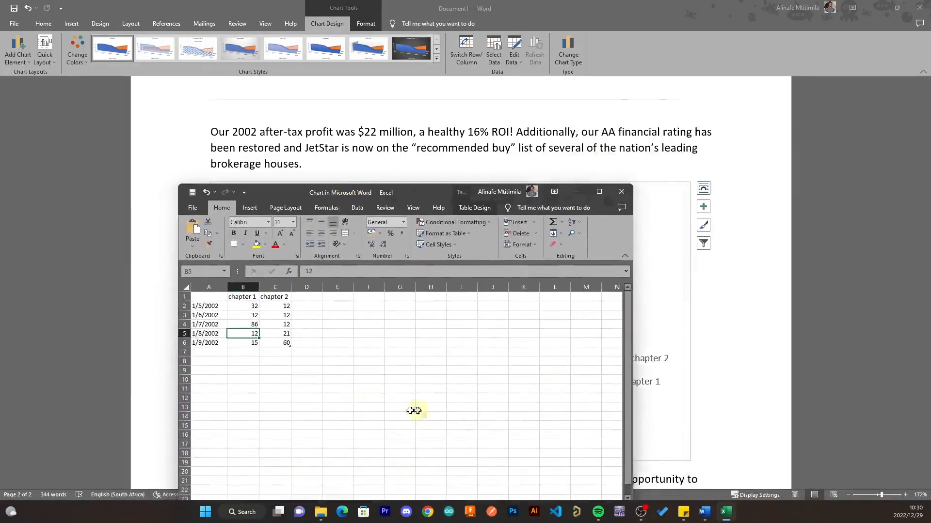
- Close the data sheet and try several chart elements, ending with the gridlines removed
{"action": "left_click", "coordinate": [631, 191]}
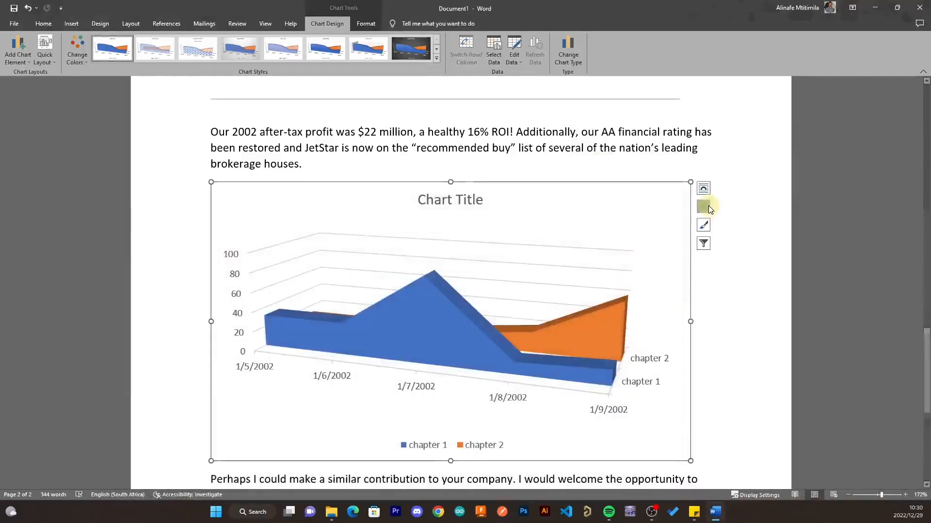
{"action": "left_click", "coordinate": [706, 207]}
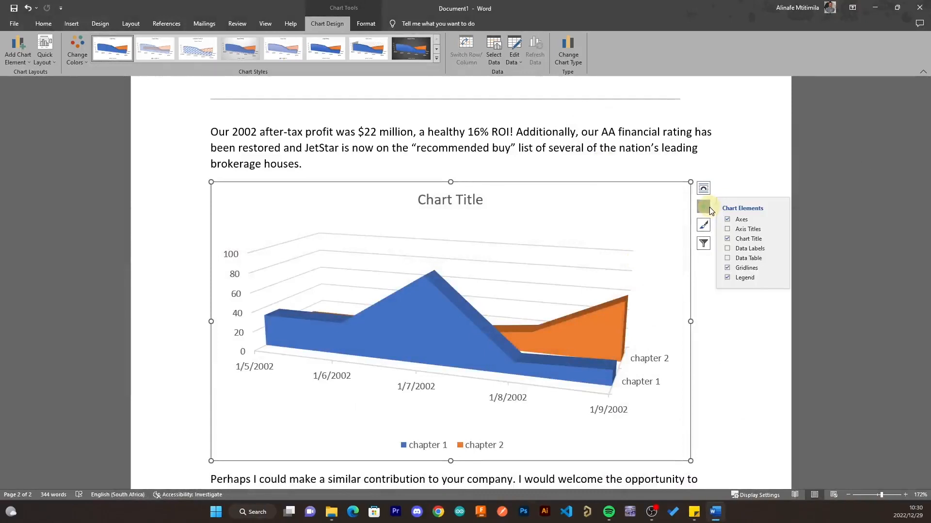
{"action": "left_click", "coordinate": [727, 230]}
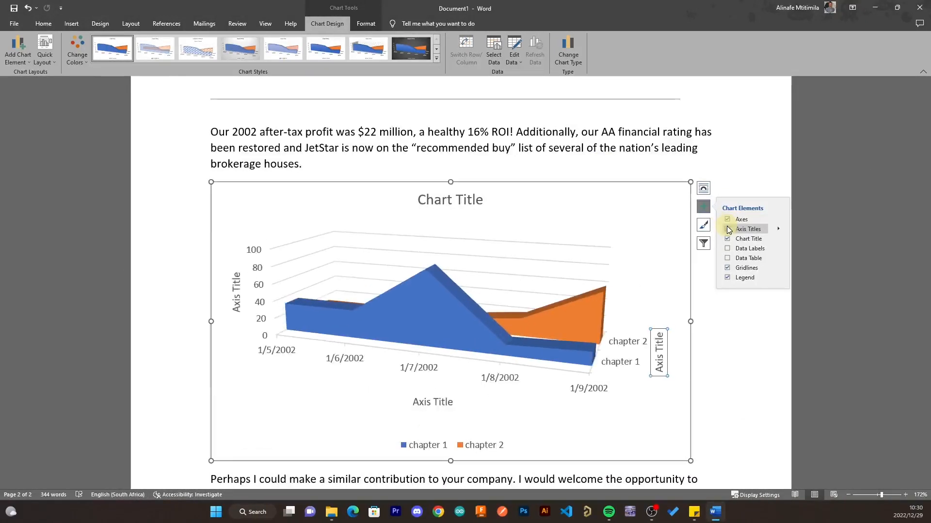
{"action": "left_click", "coordinate": [726, 249]}
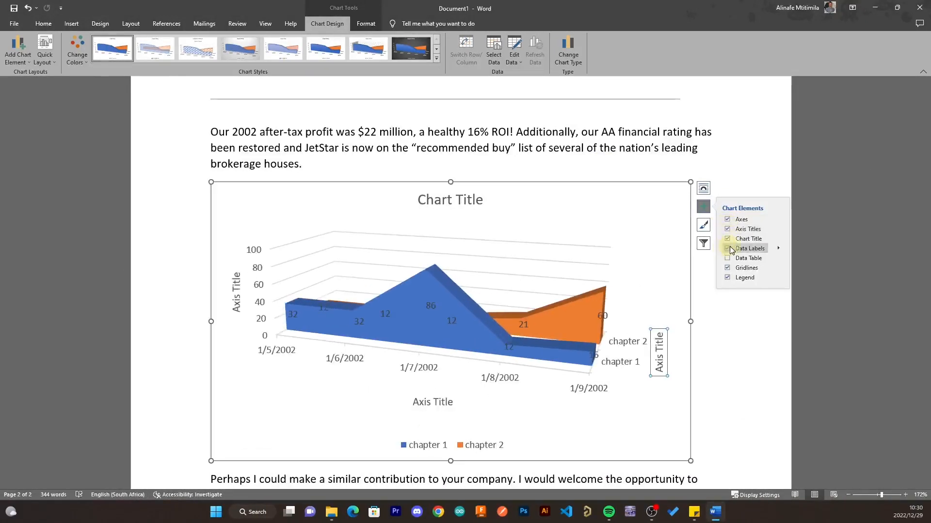
{"action": "left_click", "coordinate": [727, 258]}
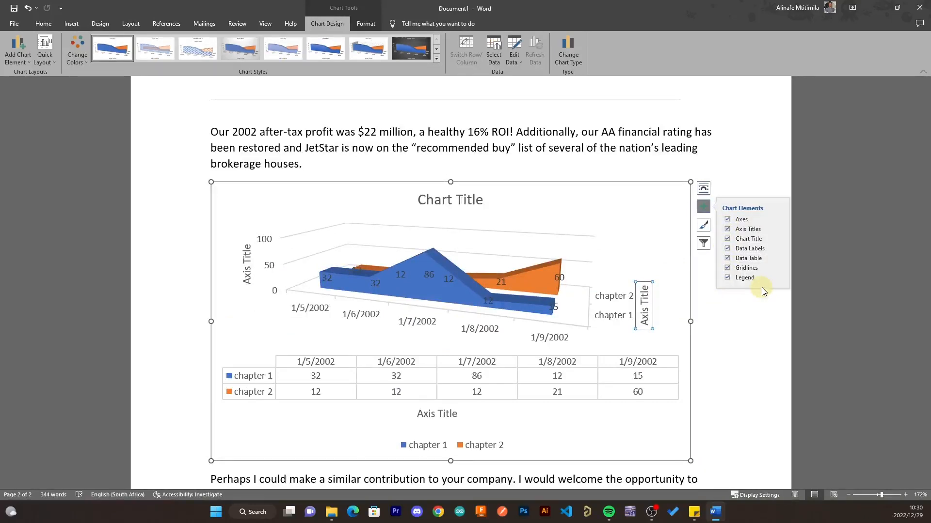
{"action": "left_click", "coordinate": [727, 249]}
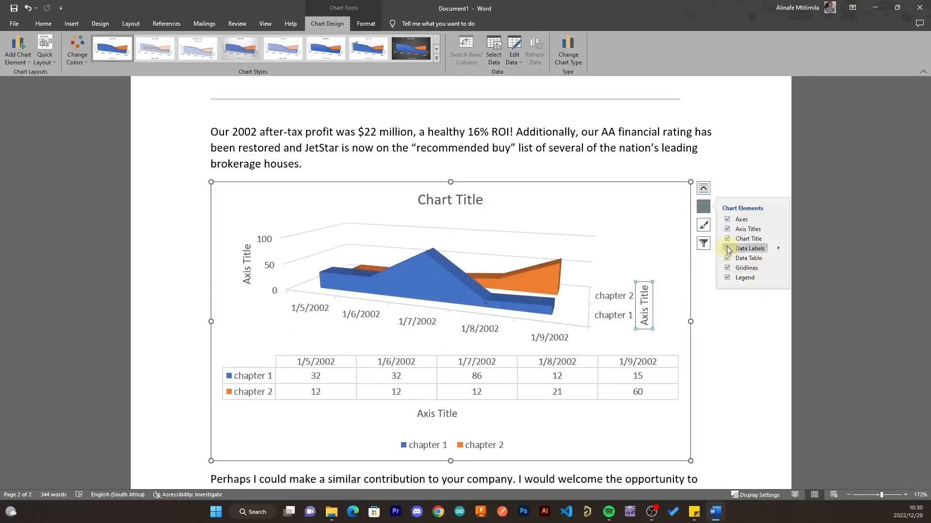
{"action": "left_click", "coordinate": [727, 228]}
{"action": "left_click", "coordinate": [727, 277]}
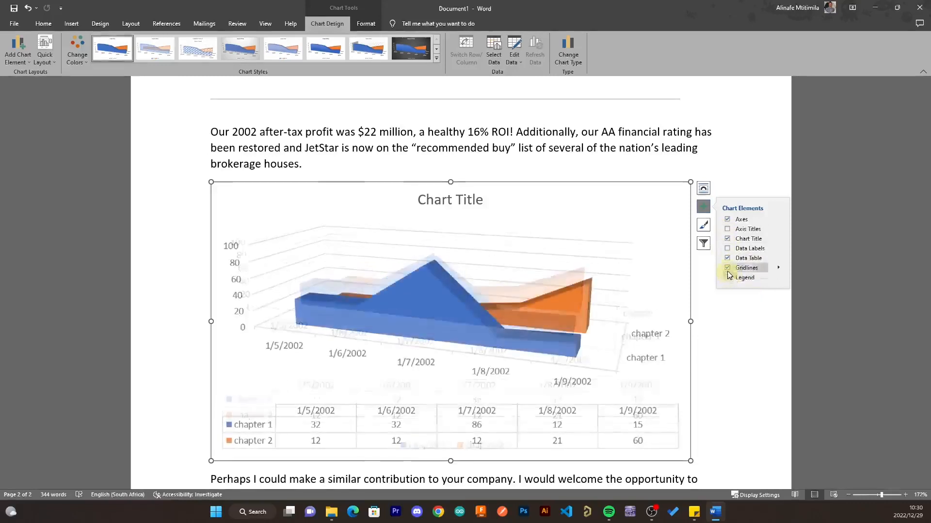
{"action": "left_click", "coordinate": [727, 267]}
{"action": "left_click", "coordinate": [727, 258]}
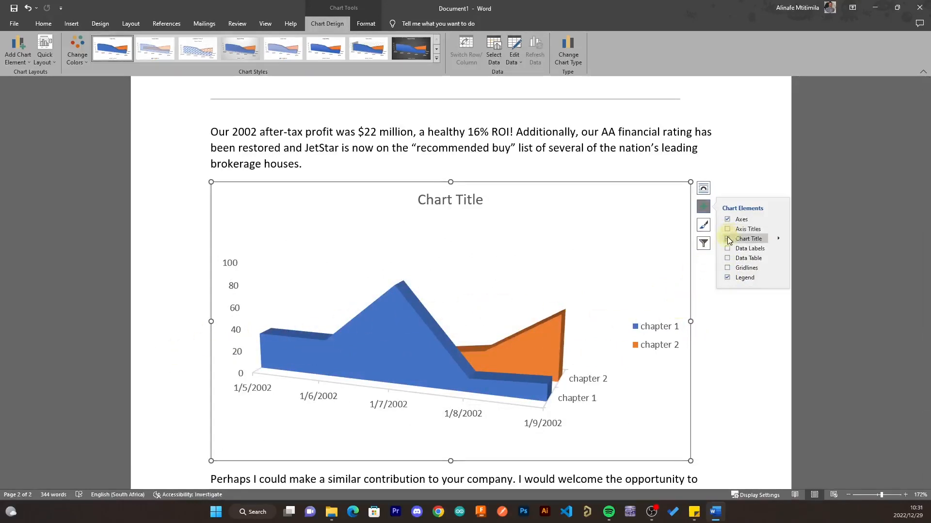
- Place the chart title as a Centered Overlay on the plot
{"action": "left_click", "coordinate": [778, 238]}
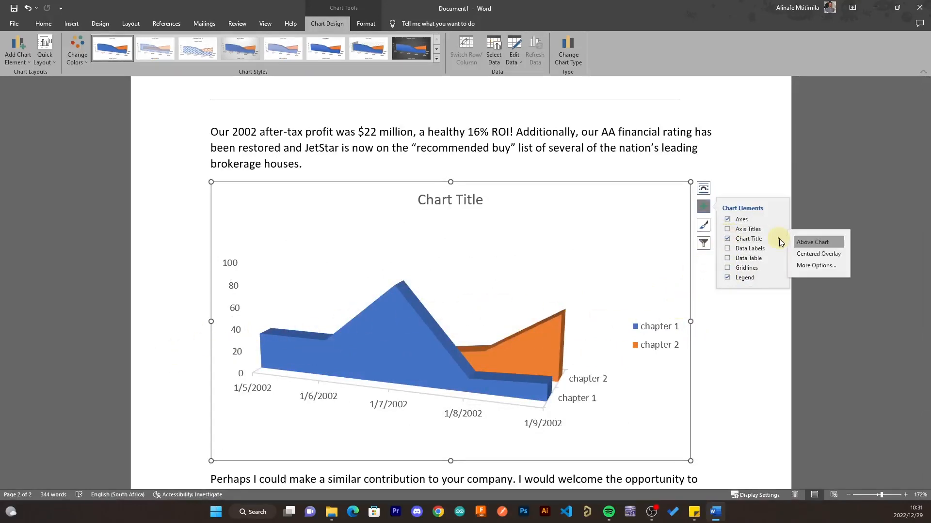
{"action": "left_click", "coordinate": [805, 254]}
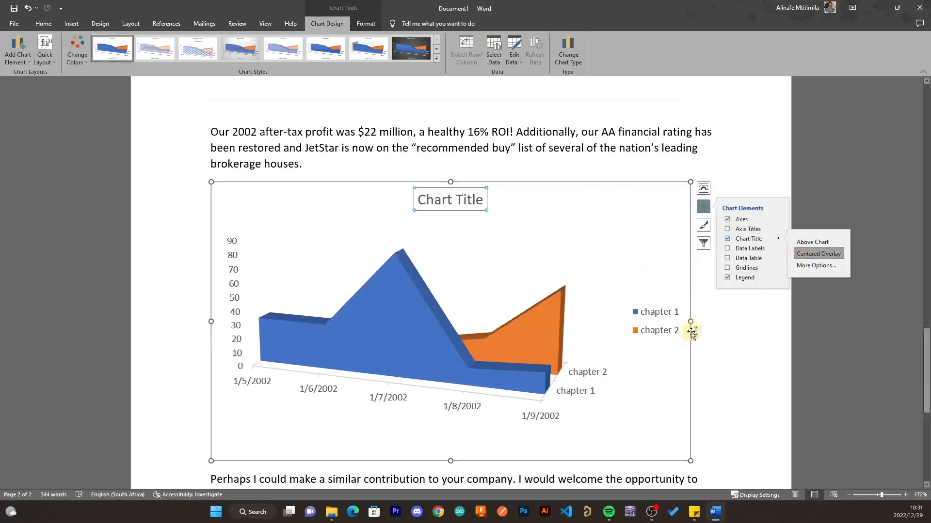
{"action": "double_click", "coordinate": [452, 200]}
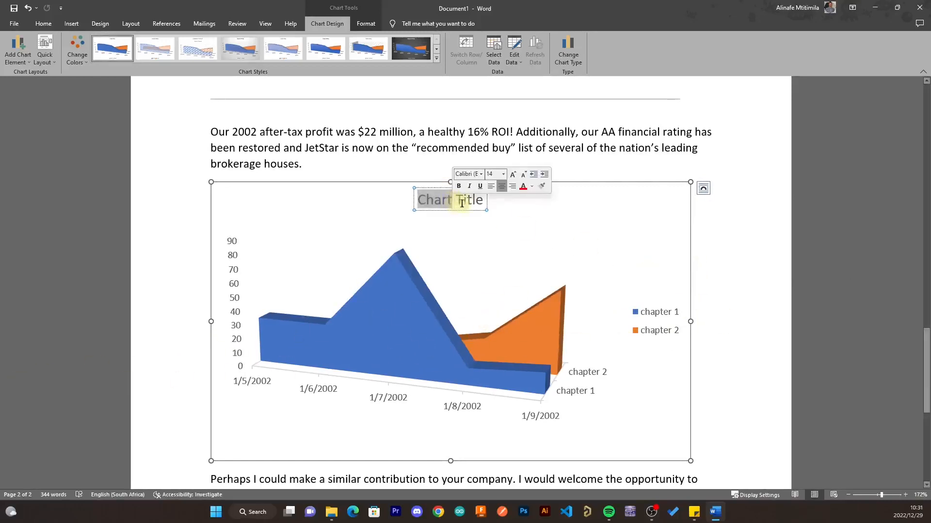
{"action": "left_click", "coordinate": [467, 200]}
{"action": "left_click", "coordinate": [784, 329]}
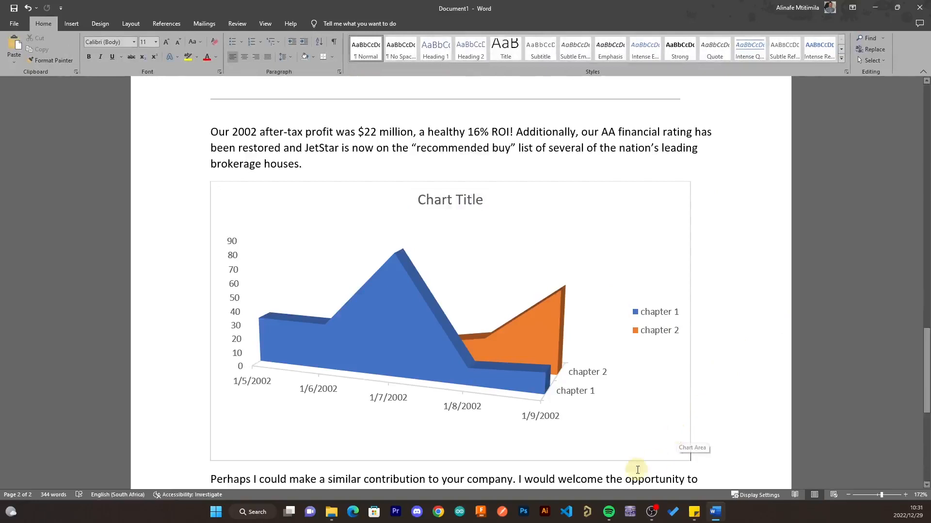
- Misspell 'make' as 'meke' in the paragraph below the chart
{"action": "scroll", "coordinate": [726, 446], "scroll_direction": "down", "scroll_amount": 1}
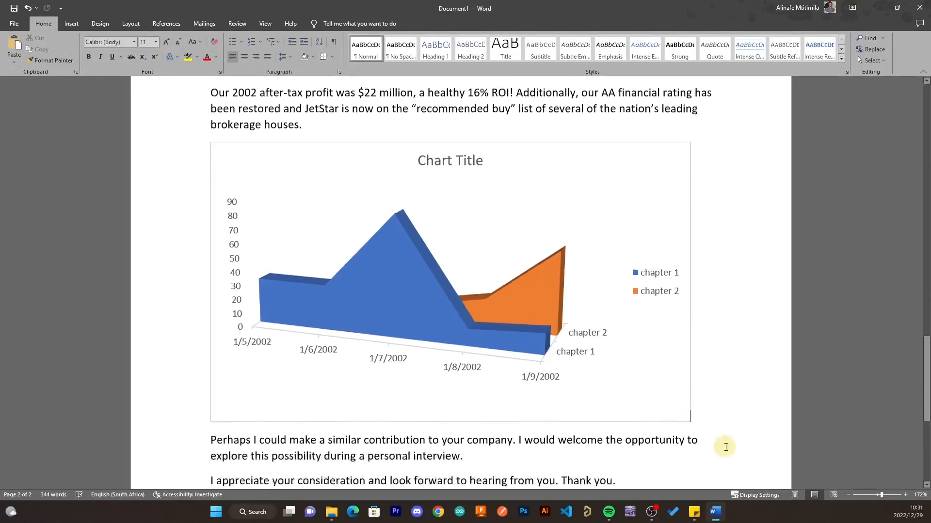
{"action": "scroll", "coordinate": [726, 447], "scroll_direction": "down", "scroll_amount": 2}
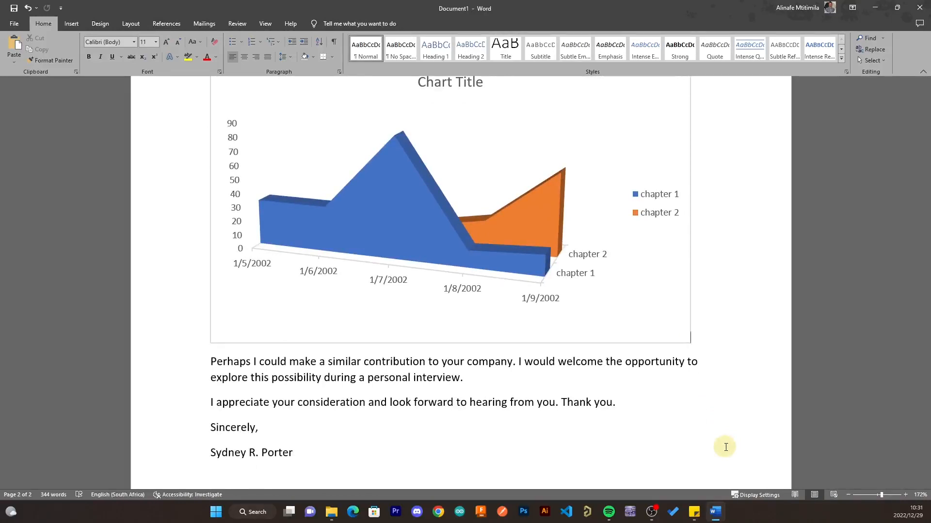
{"action": "left_click", "coordinate": [299, 363]}
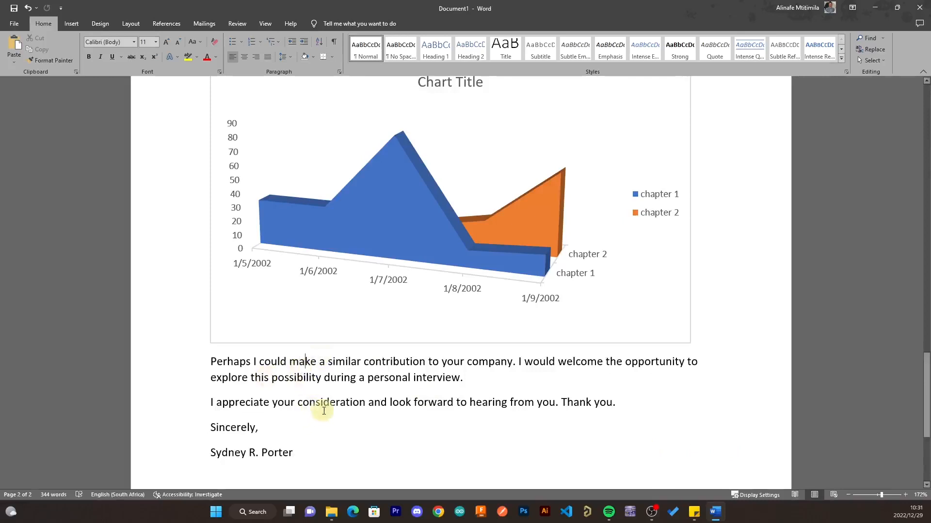
{"action": "key", "text": "Delete"}
{"action": "type", "text": "e"}
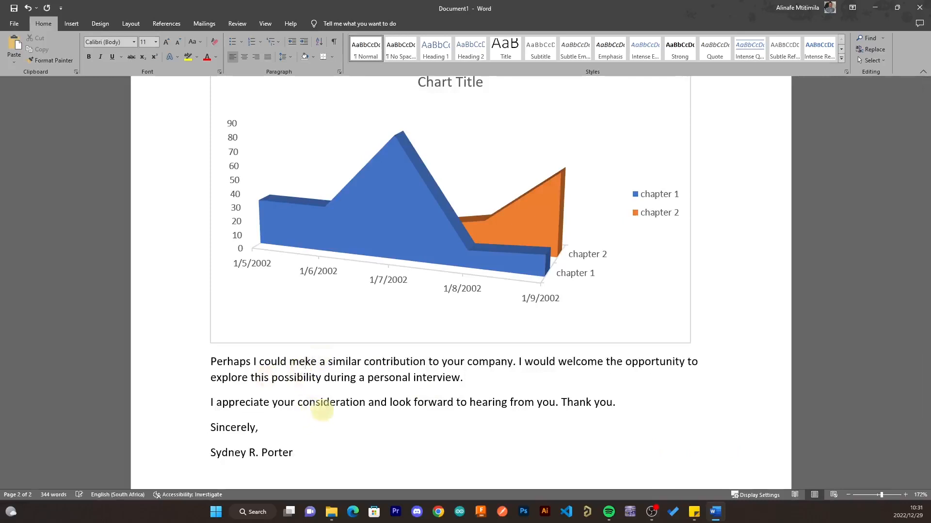
{"action": "left_click", "coordinate": [358, 377]}
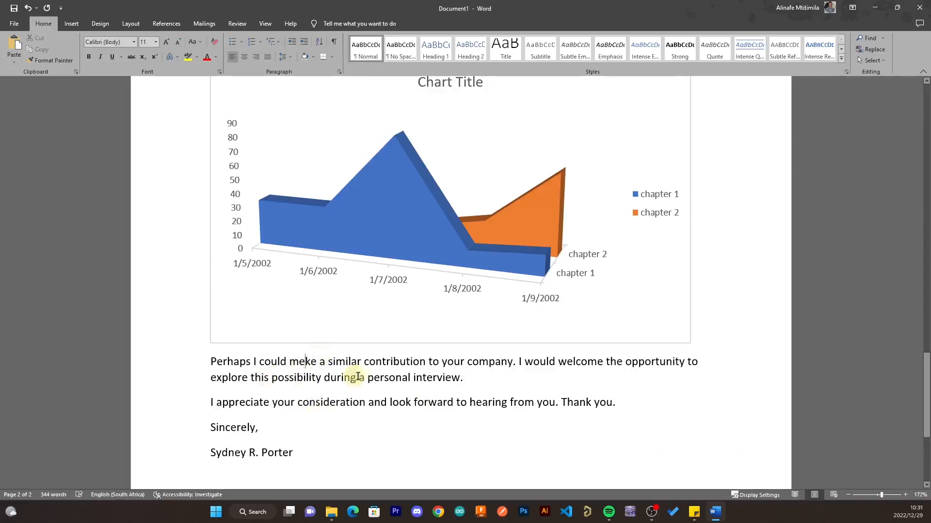
- Misspell 'contribution' as 'contribation' in the same paragraph
{"action": "left_click", "coordinate": [405, 362]}
{"action": "key", "text": "BackSpace"}
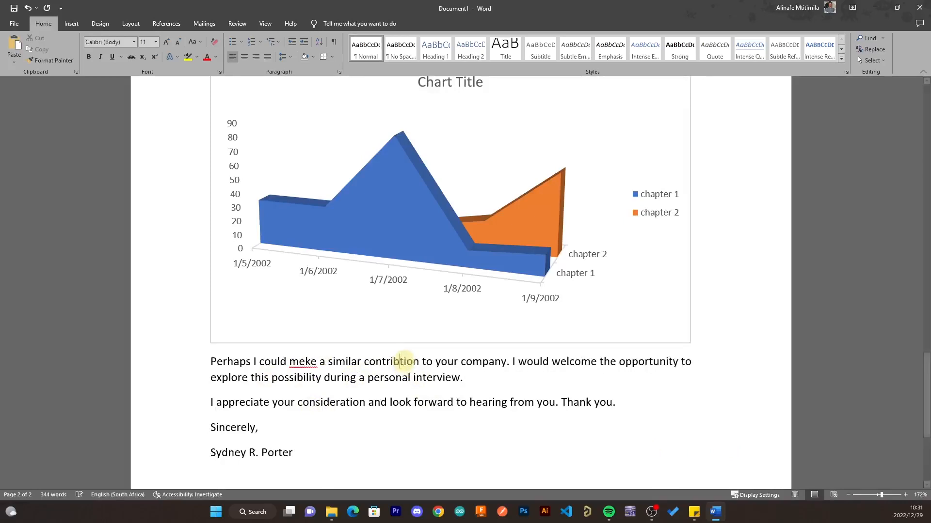
{"action": "type", "text": "a"}
{"action": "left_click", "coordinate": [445, 379]}
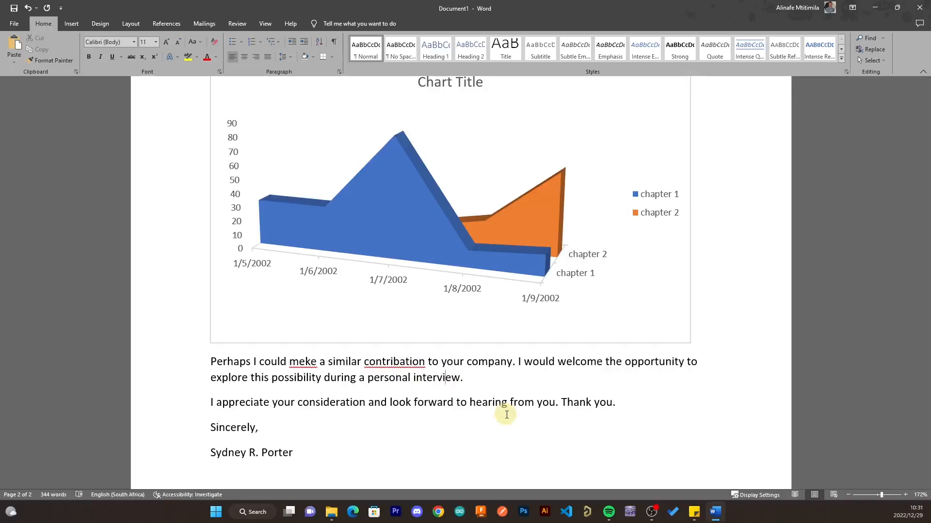
- Check the spelling suggestions offered for 'meke' and 'contribation', then bring up the Review tools
{"action": "right_click", "coordinate": [304, 363]}
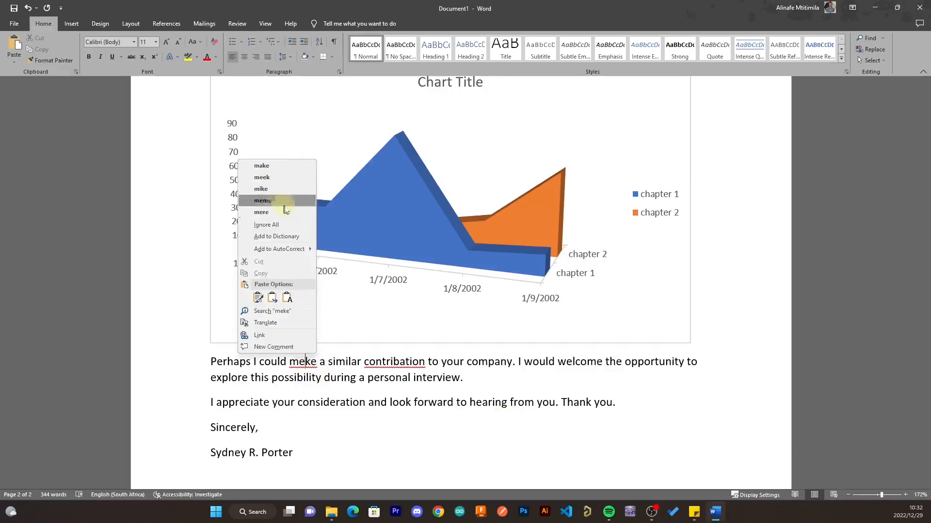
{"action": "right_click", "coordinate": [395, 363]}
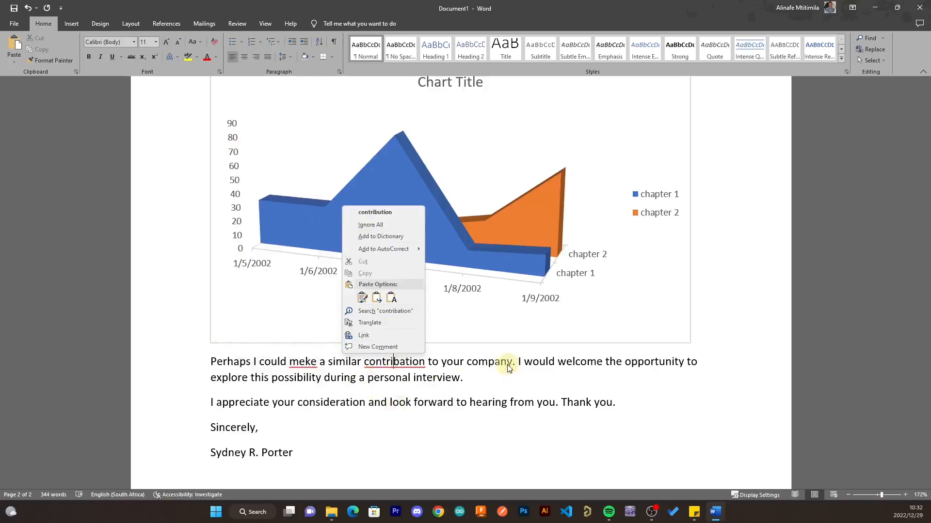
{"action": "left_click", "coordinate": [463, 378]}
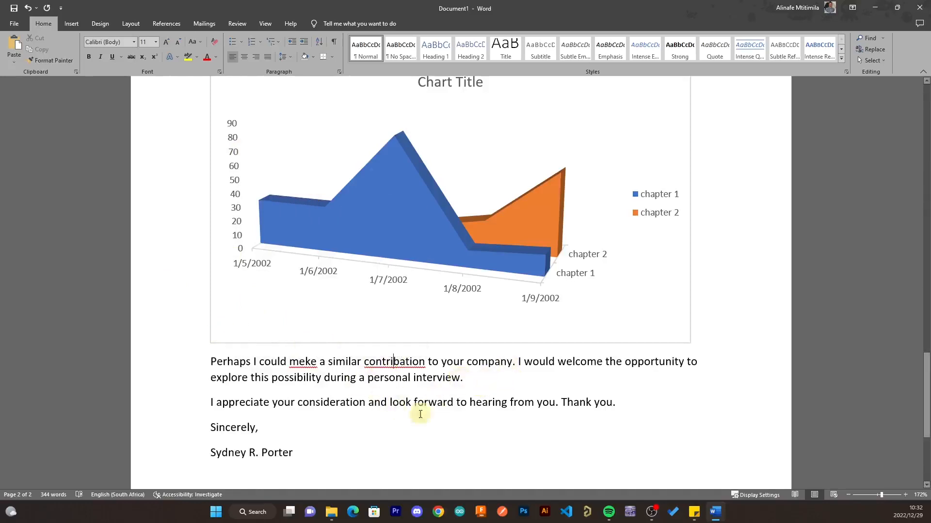
{"action": "left_click", "coordinate": [236, 22]}
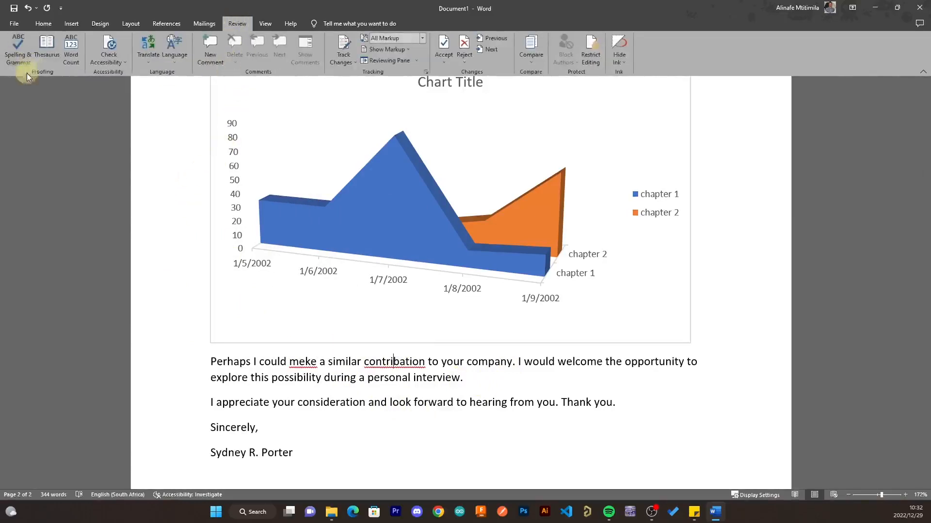
- Run Spelling & Grammar and pick 'contribution' as the correction for 'contribation'
{"action": "left_click", "coordinate": [29, 59]}
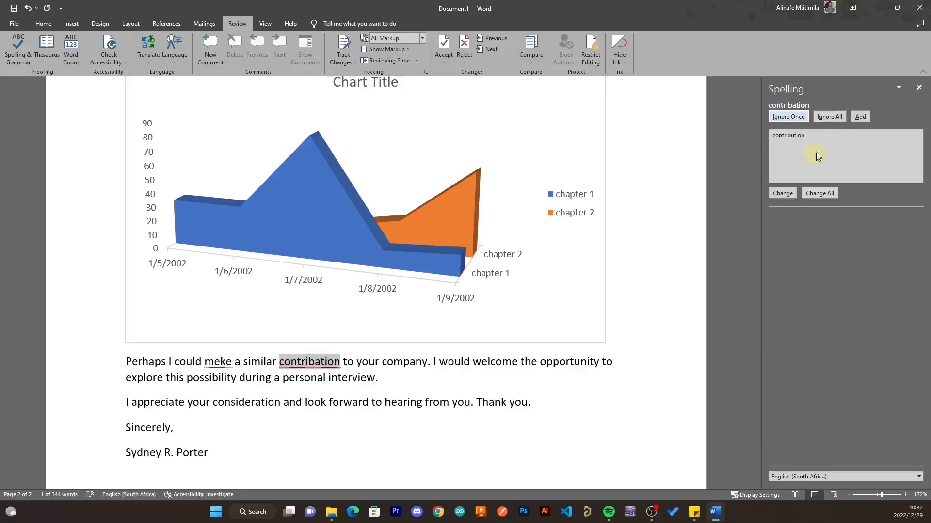
{"action": "left_click", "coordinate": [800, 135]}
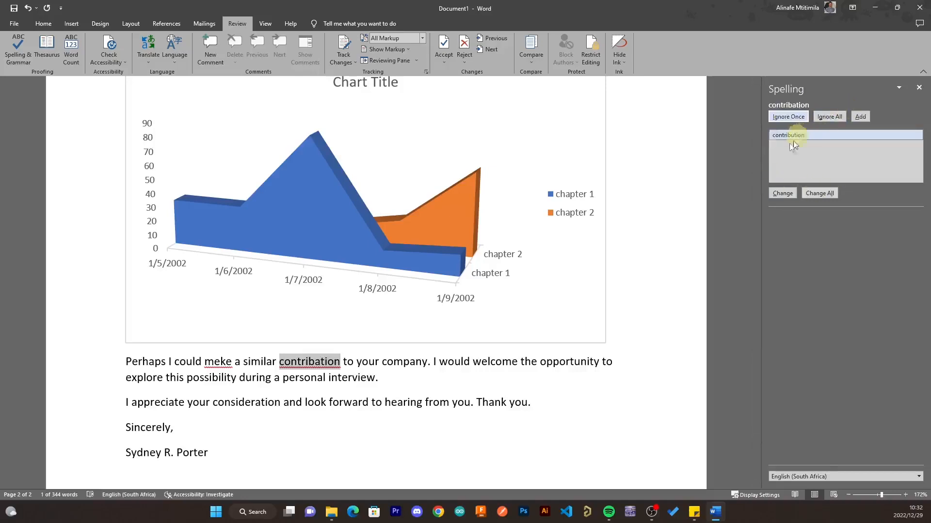
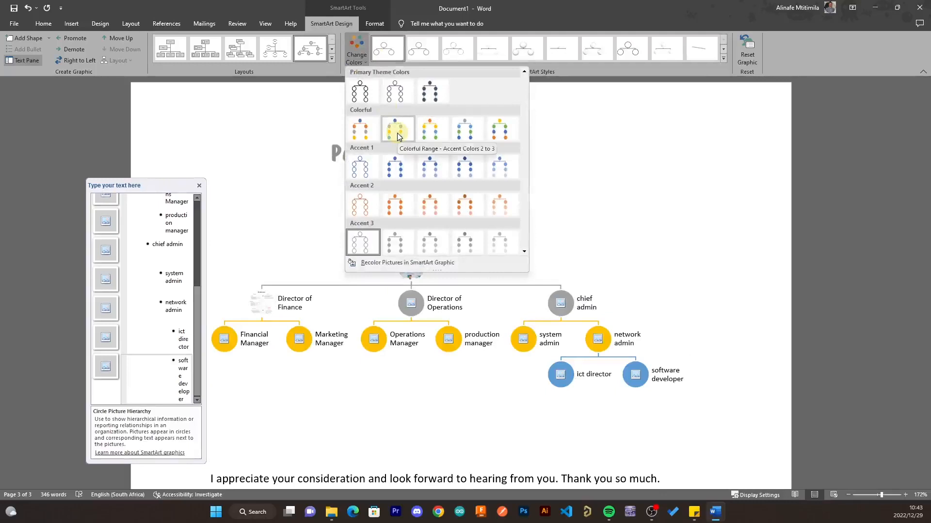
- Apply an Accent 2 orange colour scheme to the org chart, then click onto the page
{"action": "left_click", "coordinate": [480, 214]}
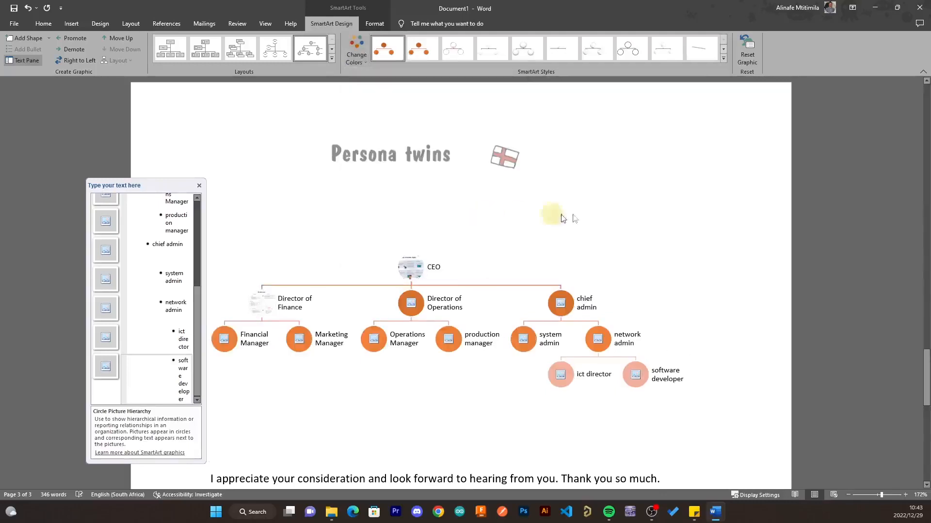
{"action": "left_click", "coordinate": [727, 263]}
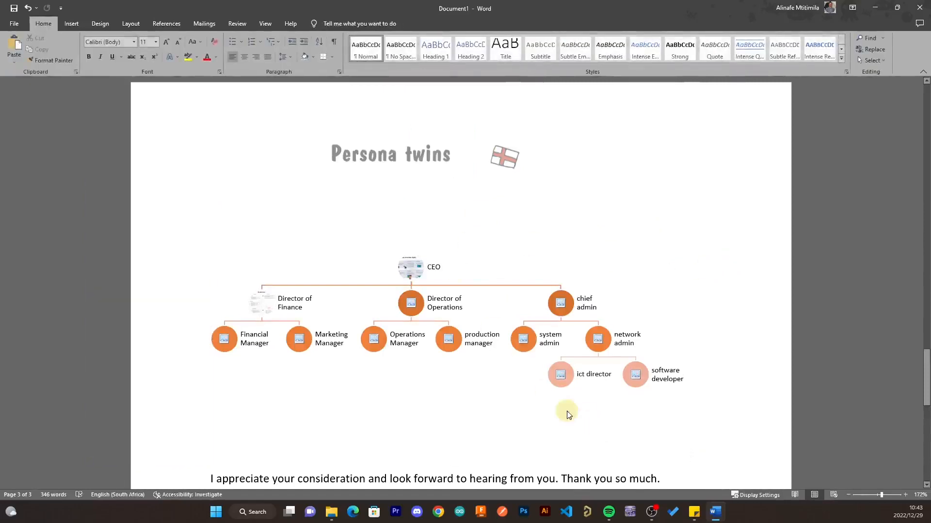
{"action": "scroll", "coordinate": [439, 293], "scroll_direction": "down", "scroll_amount": 2}
{"action": "scroll", "coordinate": [440, 292], "scroll_direction": "down", "scroll_amount": 5}
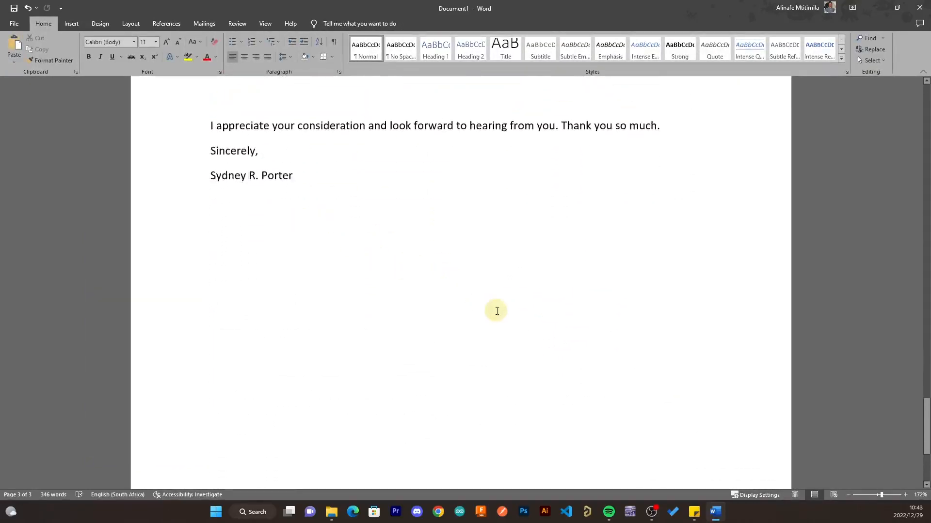
{"action": "scroll", "coordinate": [561, 384], "scroll_direction": "up", "scroll_amount": 10}
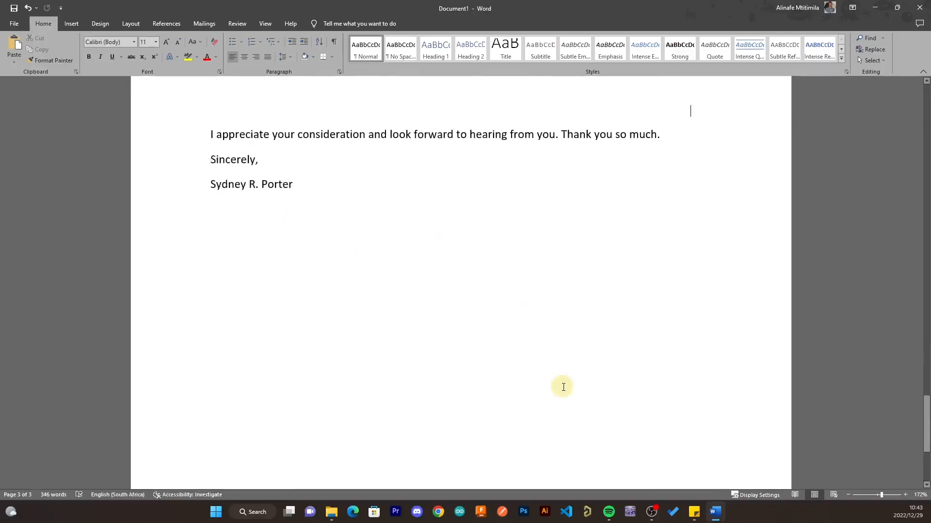
{"action": "scroll", "coordinate": [567, 388], "scroll_direction": "up", "scroll_amount": 15}
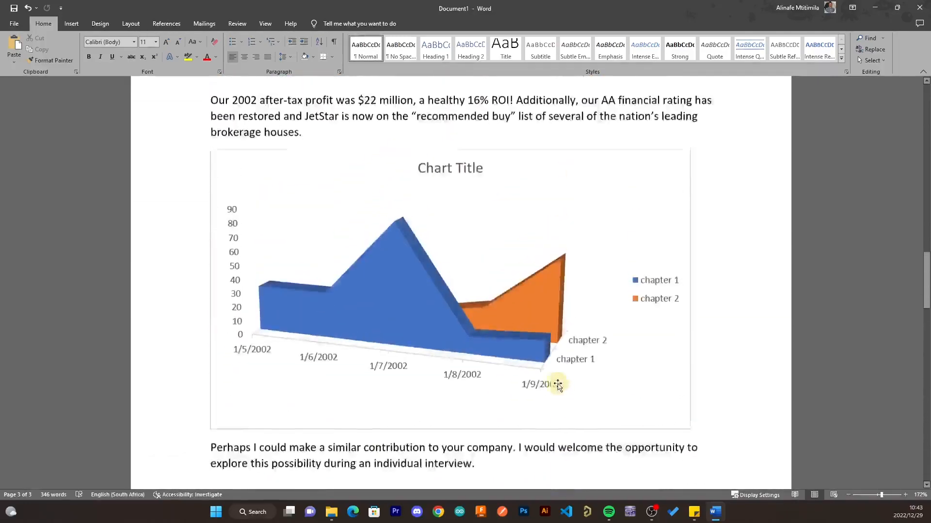
{"action": "scroll", "coordinate": [558, 389], "scroll_direction": "down", "scroll_amount": 3}
{"action": "scroll", "coordinate": [559, 389], "scroll_direction": "down", "scroll_amount": 15}
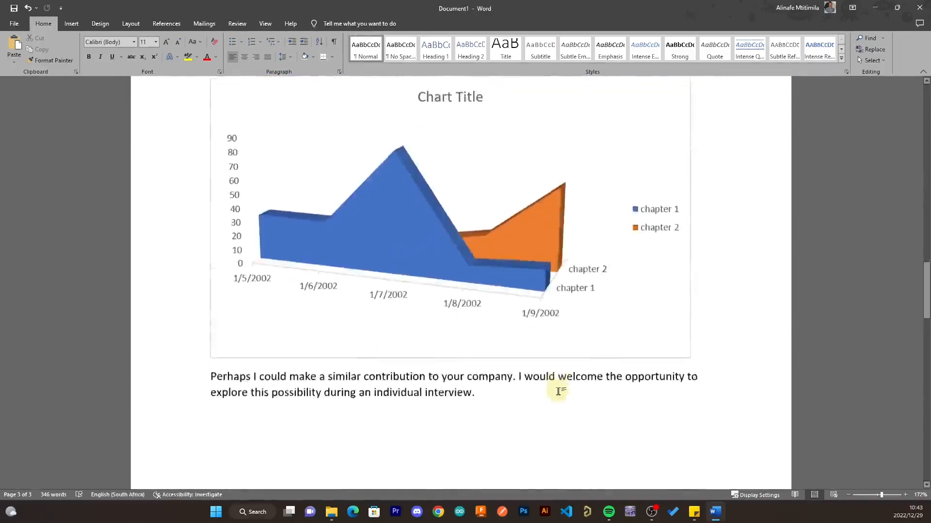
{"action": "scroll", "coordinate": [558, 393], "scroll_direction": "down", "scroll_amount": 3}
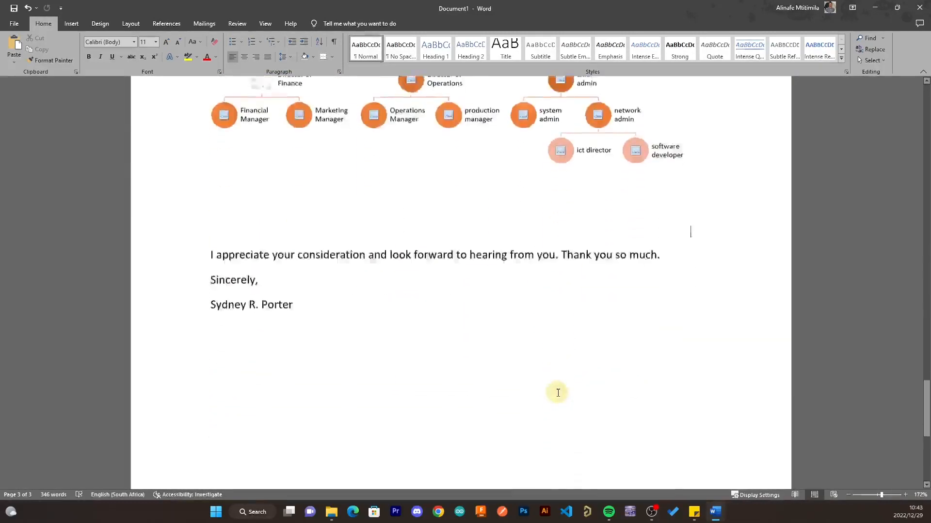
{"action": "scroll", "coordinate": [558, 396], "scroll_direction": "up", "scroll_amount": 4}
{"action": "scroll", "coordinate": [557, 396], "scroll_direction": "up", "scroll_amount": 1}
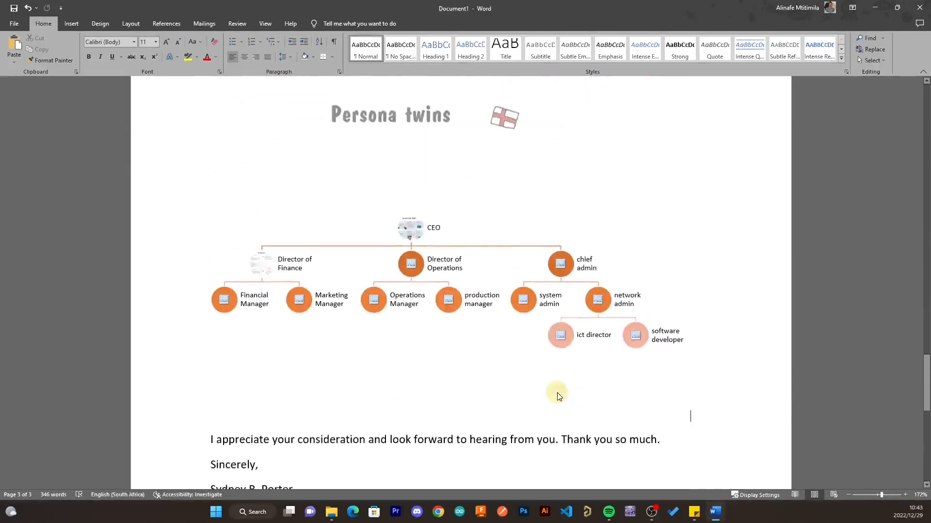
{"action": "scroll", "coordinate": [558, 392], "scroll_direction": "up", "scroll_amount": 10}
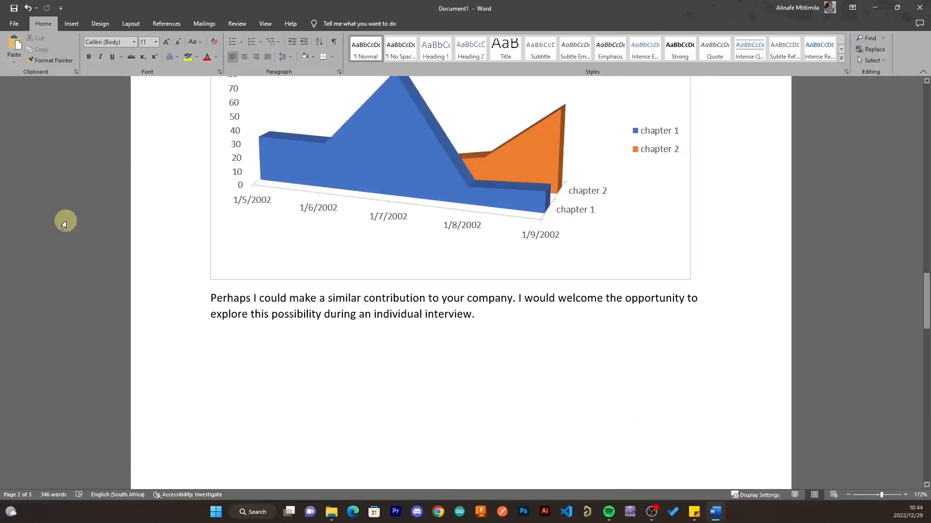
- Choose Inspect Document under Check for Issues on the File > Info page
{"action": "left_click", "coordinate": [22, 26]}
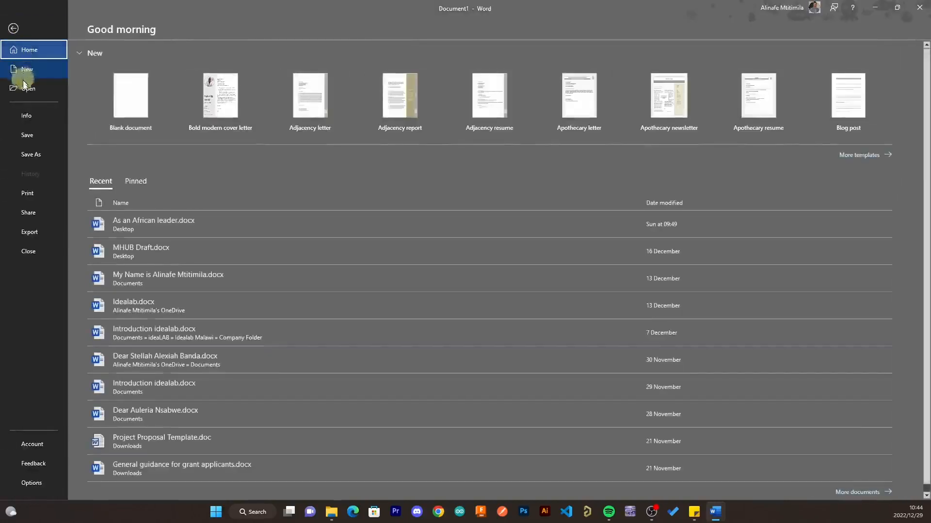
{"action": "left_click", "coordinate": [33, 118]}
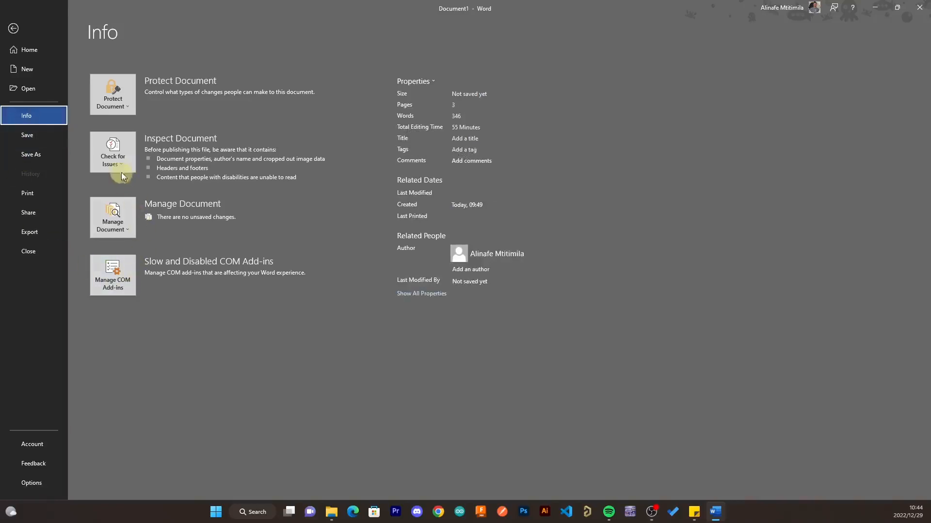
{"action": "left_click", "coordinate": [114, 159]}
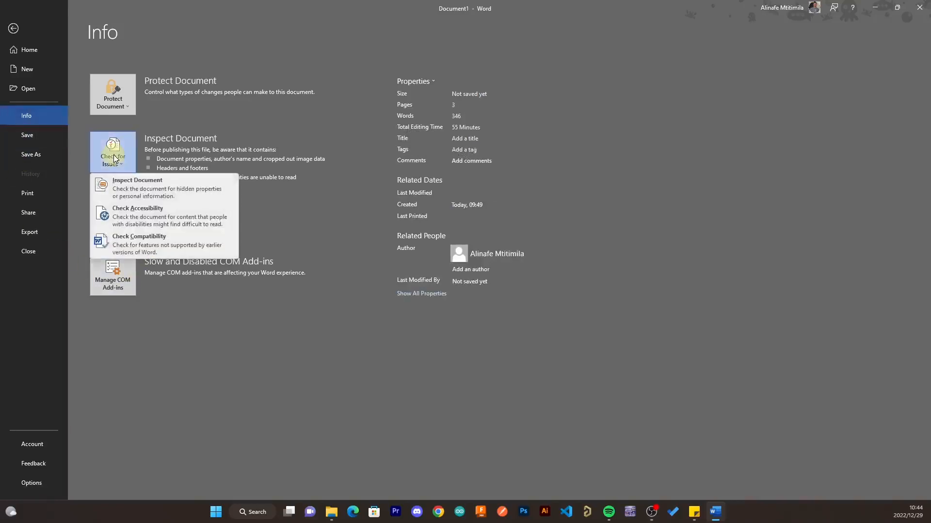
{"action": "left_click", "coordinate": [119, 186]}
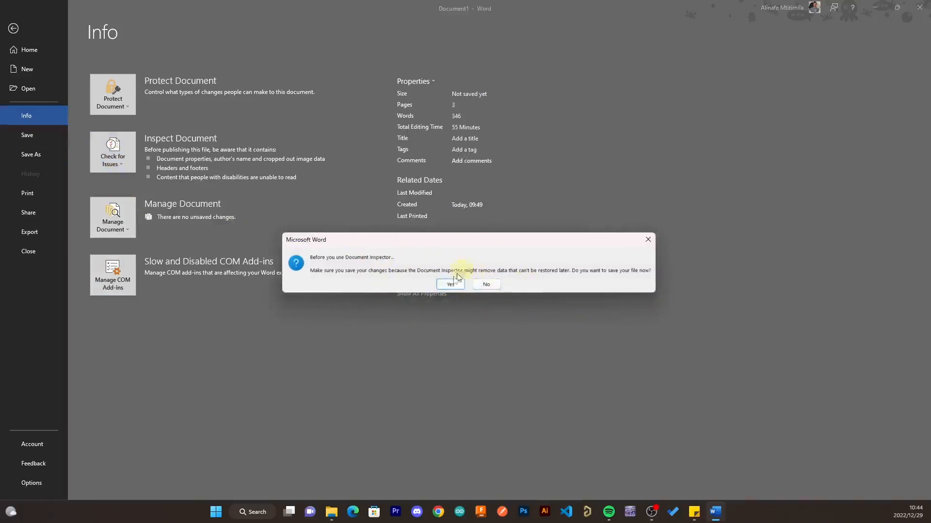
- Skip saving, run the inspection, then Remove All for document properties and for headers/footers
{"action": "left_click", "coordinate": [486, 286]}
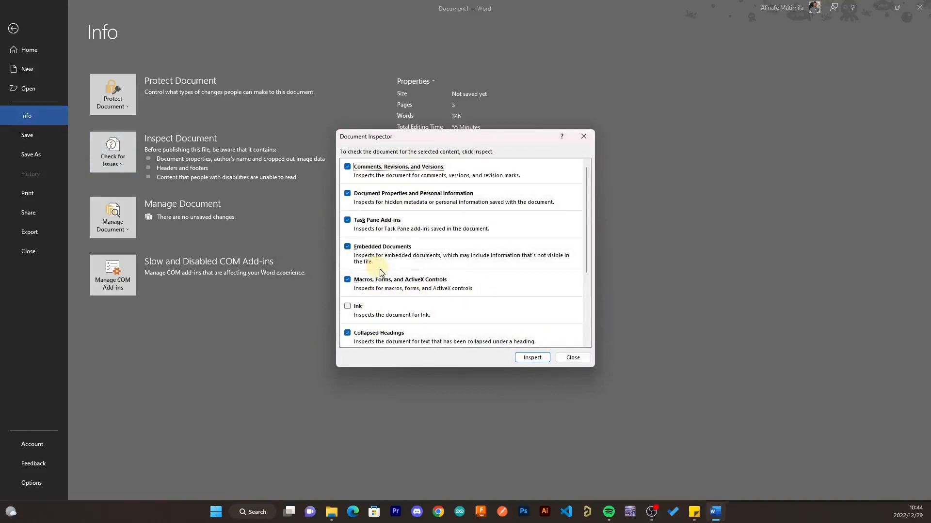
{"action": "left_click", "coordinate": [533, 359]}
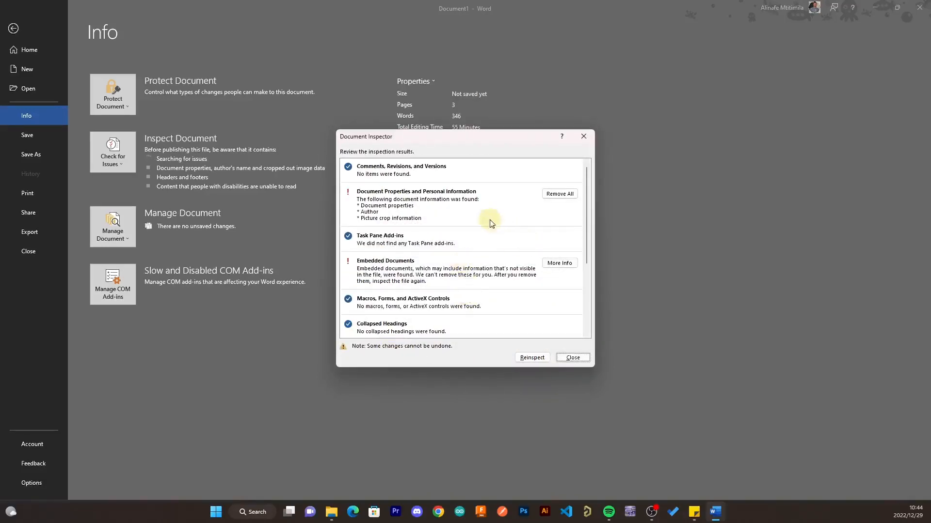
{"action": "left_click", "coordinate": [559, 194]}
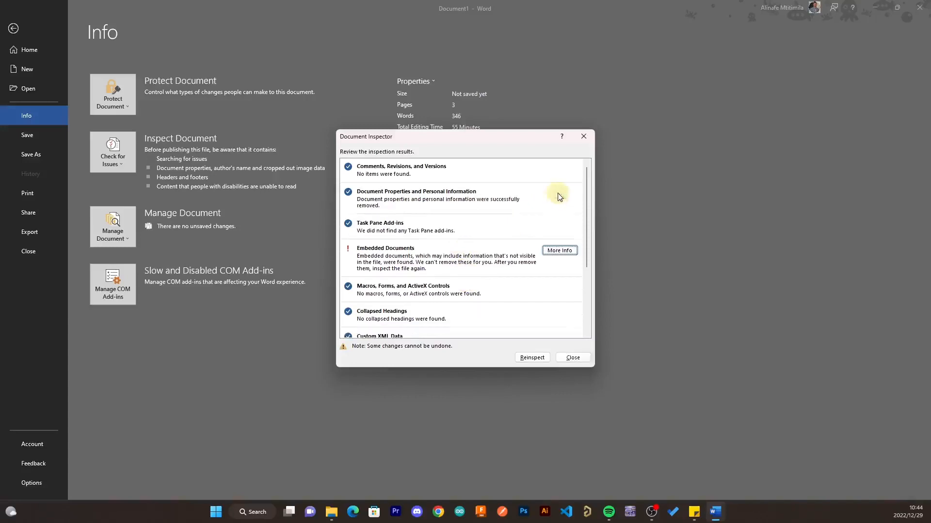
{"action": "left_click", "coordinate": [562, 251]}
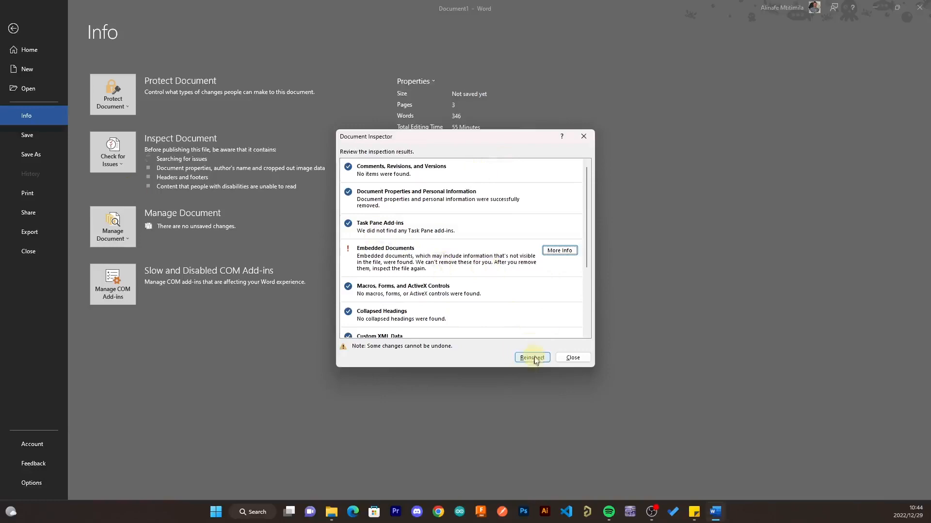
{"action": "scroll", "coordinate": [500, 301], "scroll_direction": "down", "scroll_amount": 3}
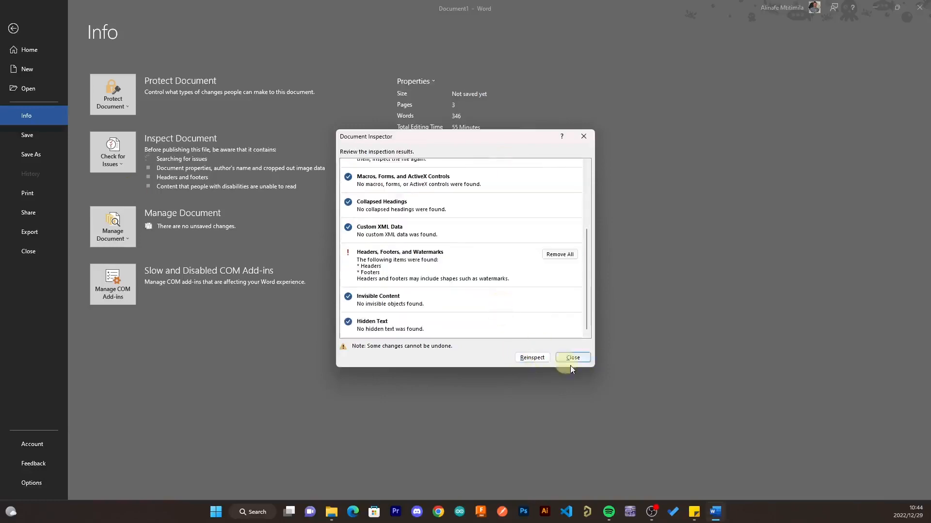
{"action": "left_click", "coordinate": [574, 256]}
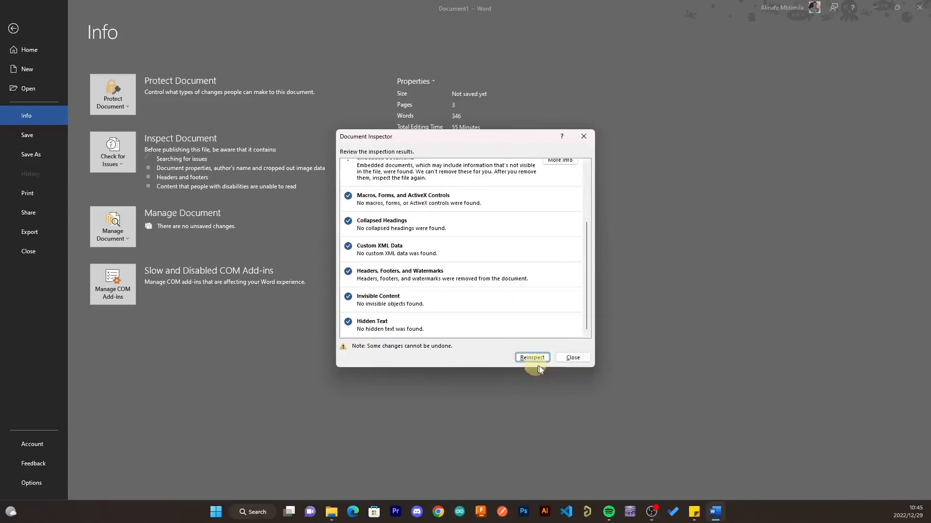
{"action": "scroll", "coordinate": [552, 333], "scroll_direction": "up", "scroll_amount": 3}
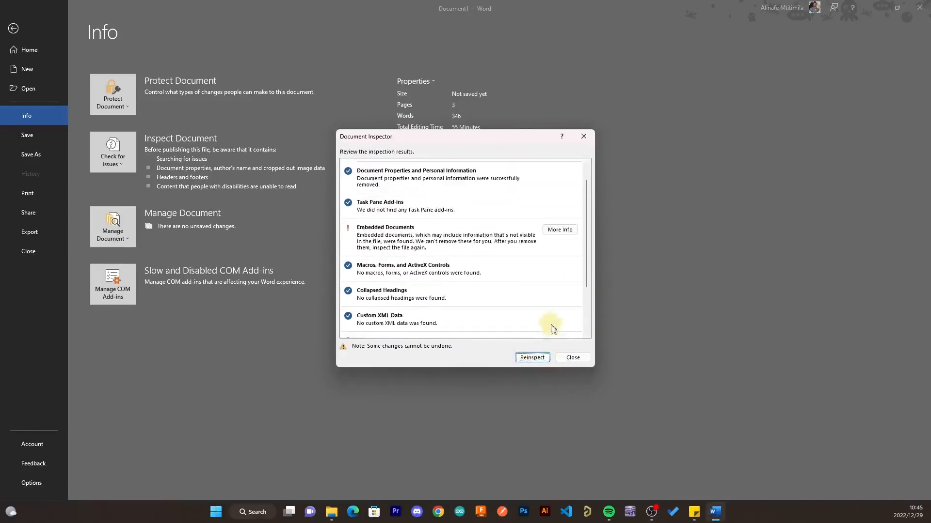
{"action": "left_click", "coordinate": [578, 359]}
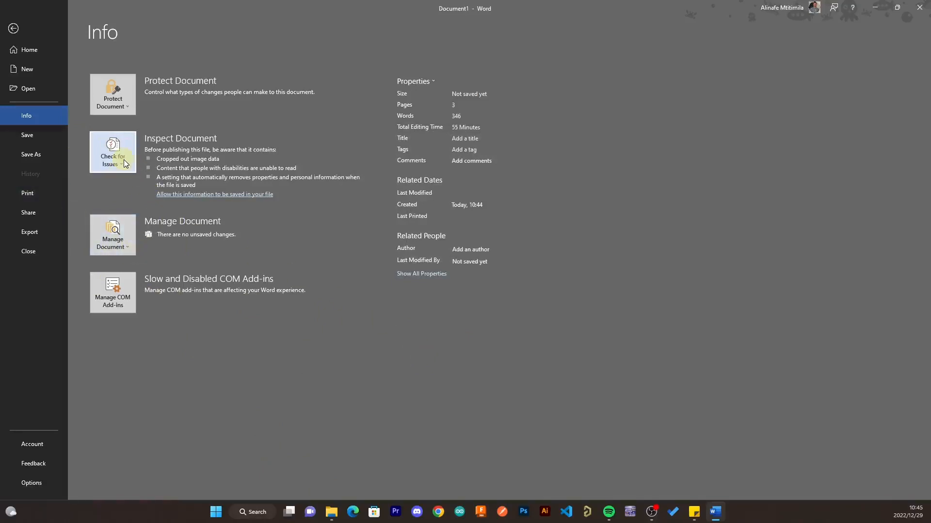
{"action": "left_click", "coordinate": [132, 107]}
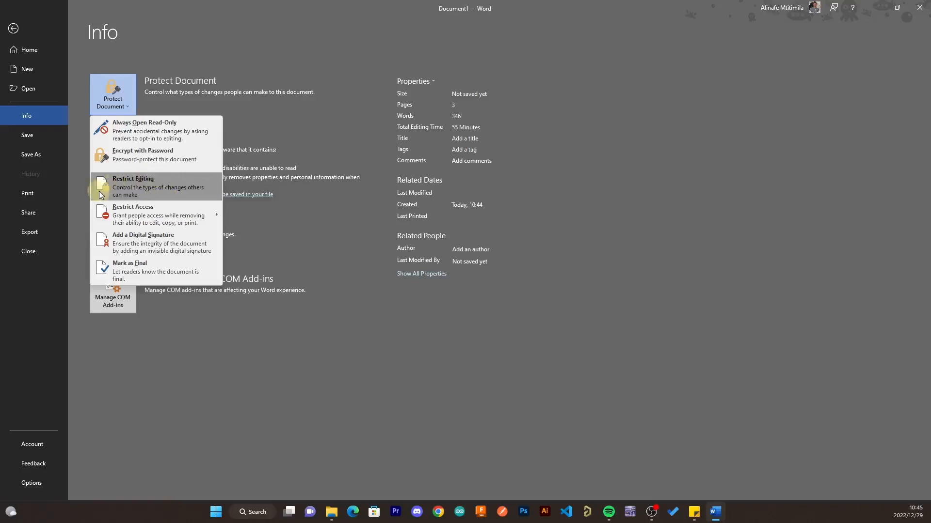
{"action": "mouse_move", "coordinate": [122, 219]}
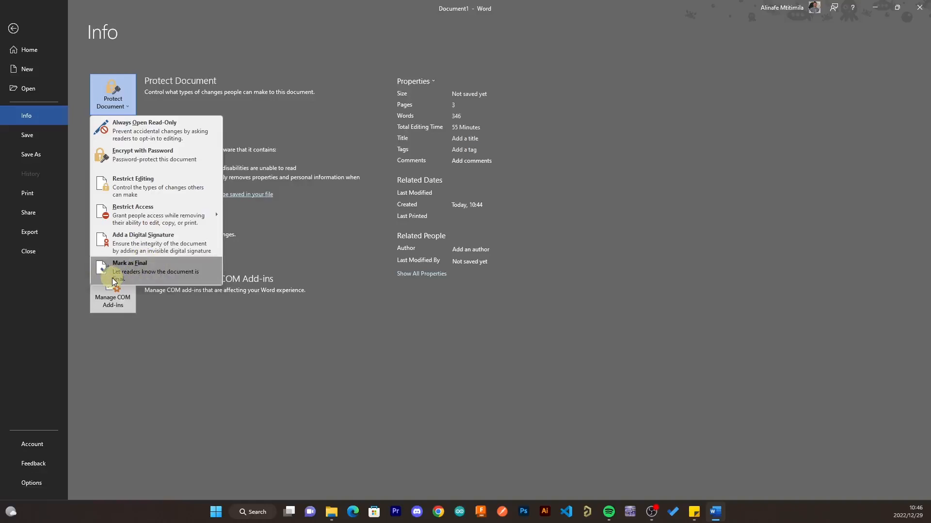
{"action": "left_click", "coordinate": [138, 368]}
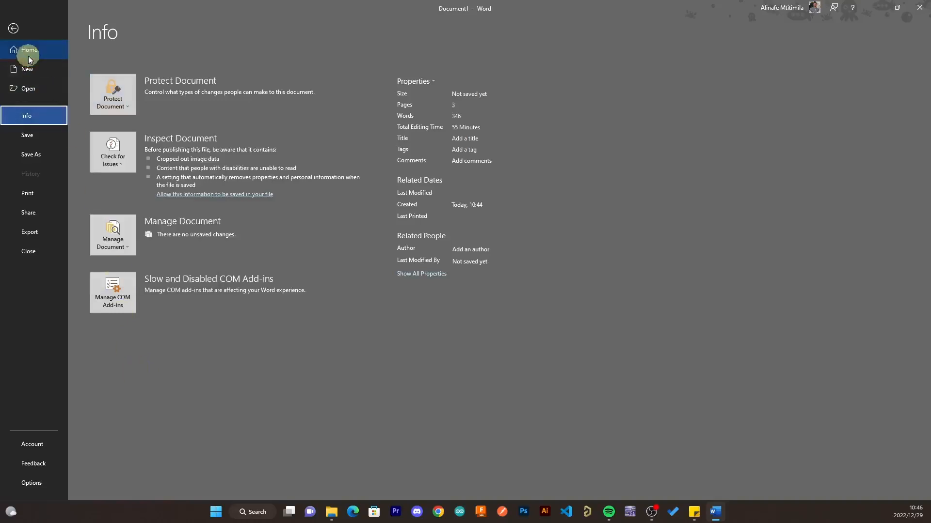
- Return to the letter and place the cursor before 'Dear Sir or Madam:'
{"action": "left_click", "coordinate": [25, 33]}
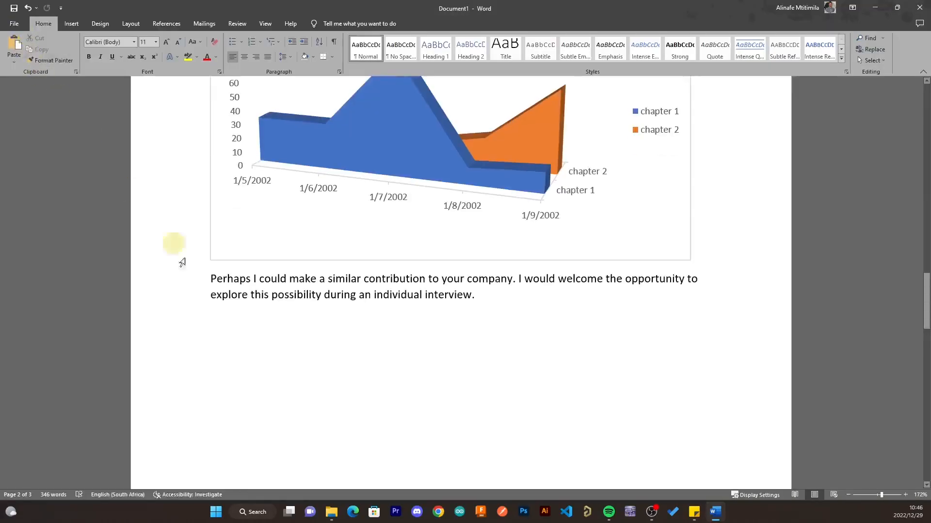
{"action": "scroll", "coordinate": [382, 393], "scroll_direction": "up", "scroll_amount": 20}
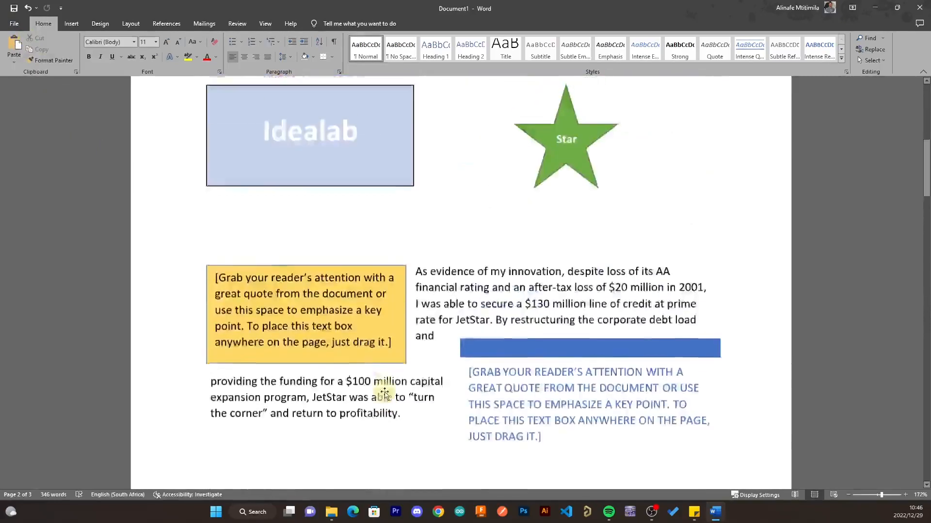
{"action": "scroll", "coordinate": [388, 392], "scroll_direction": "up", "scroll_amount": 3}
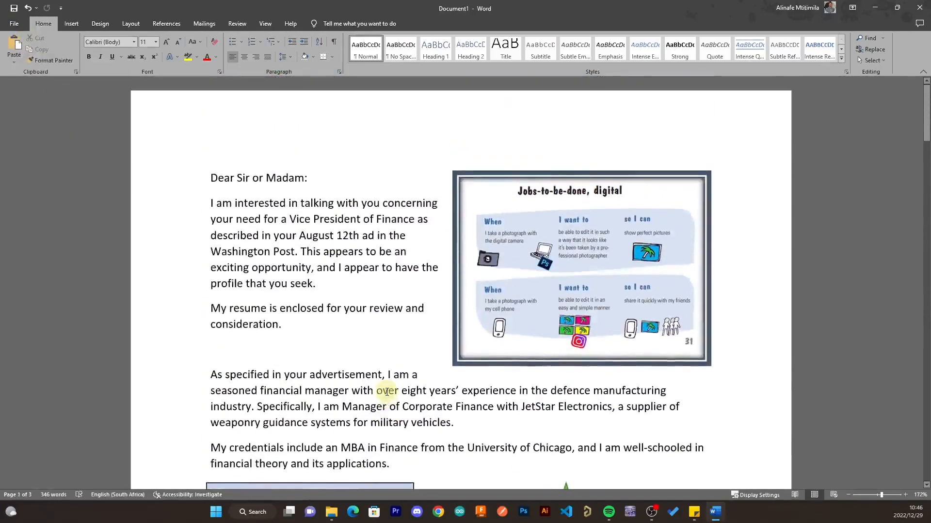
{"action": "left_click", "coordinate": [197, 164]}
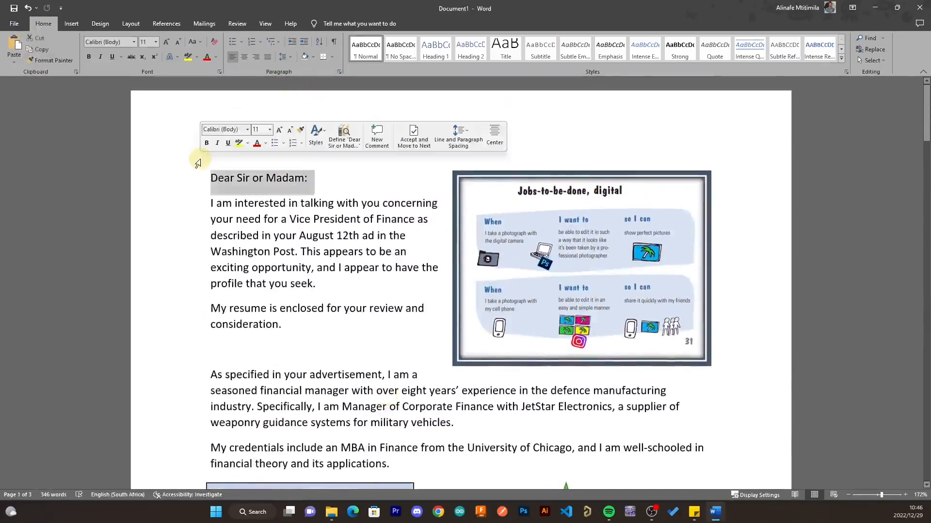
{"action": "left_click", "coordinate": [212, 175]}
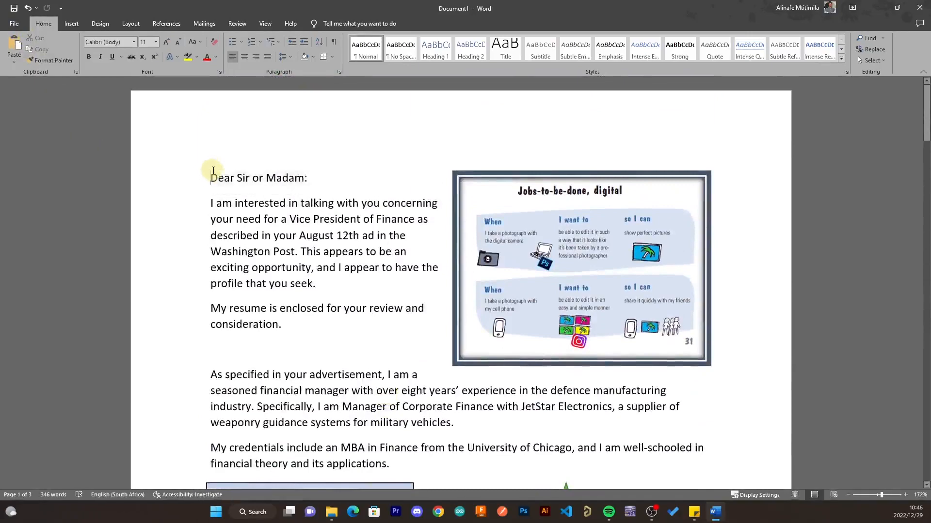
- Insert a blank line above the greeting, move the picture lower, and put the cursor on that line
{"action": "key", "text": "Return"}
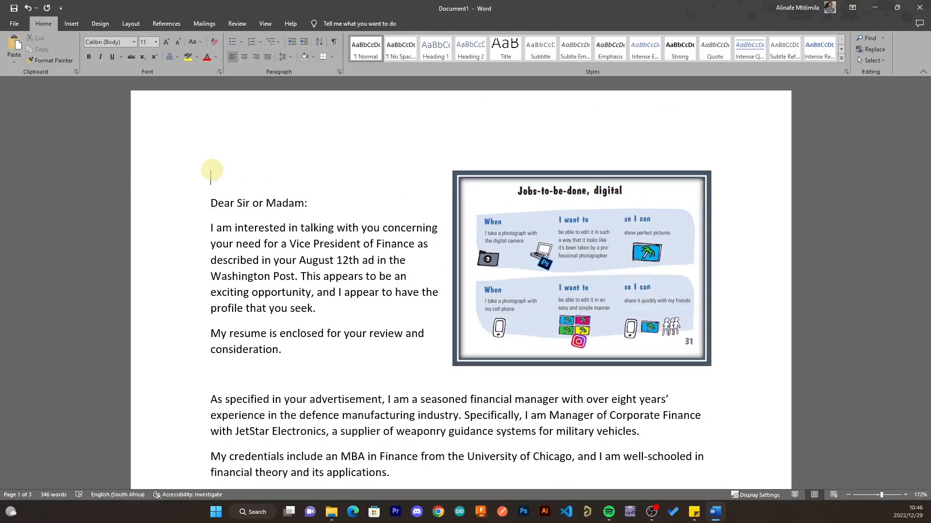
{"action": "left_click_drag", "start_coordinate": [545, 268], "coordinate": [535, 374]}
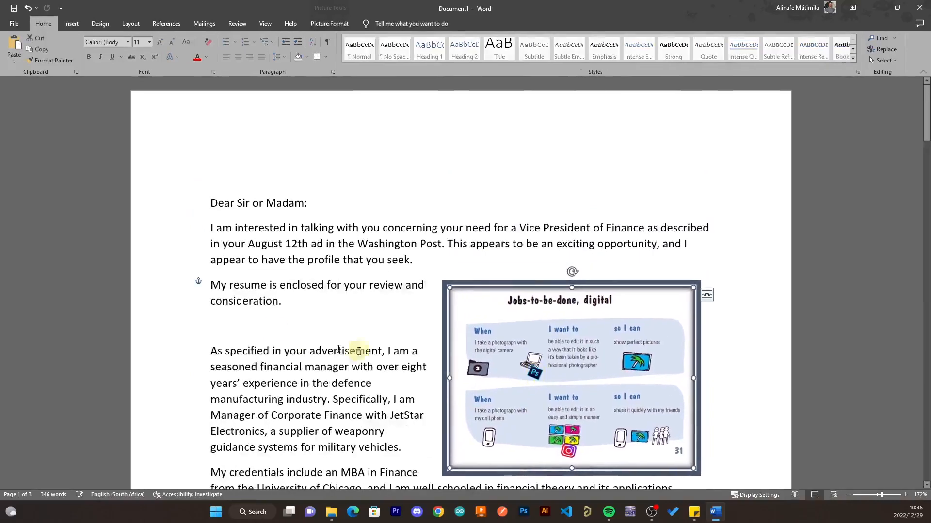
{"action": "left_click", "coordinate": [225, 178]}
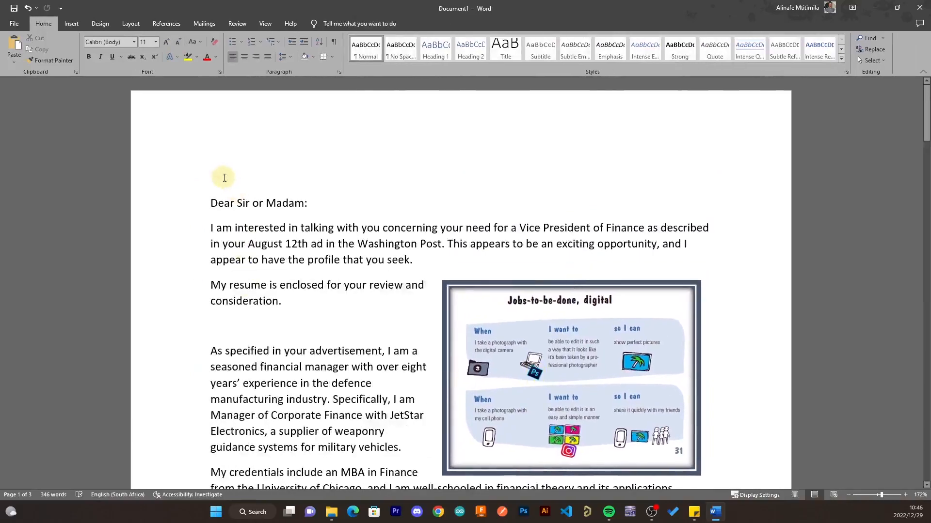
- Launch the Step-by-Step Mail Merge Wizard from Mailings, keeping Letters as the document type
{"action": "left_click", "coordinate": [207, 24]}
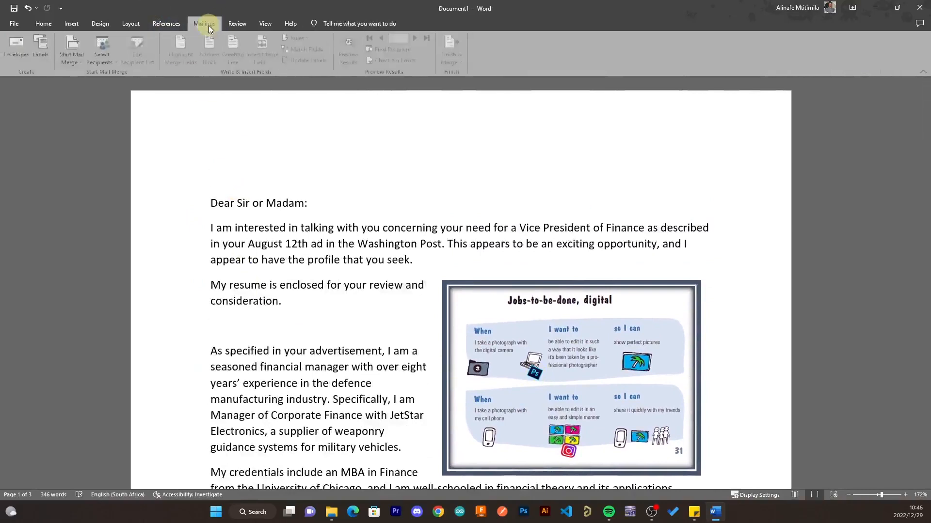
{"action": "left_click", "coordinate": [73, 58]}
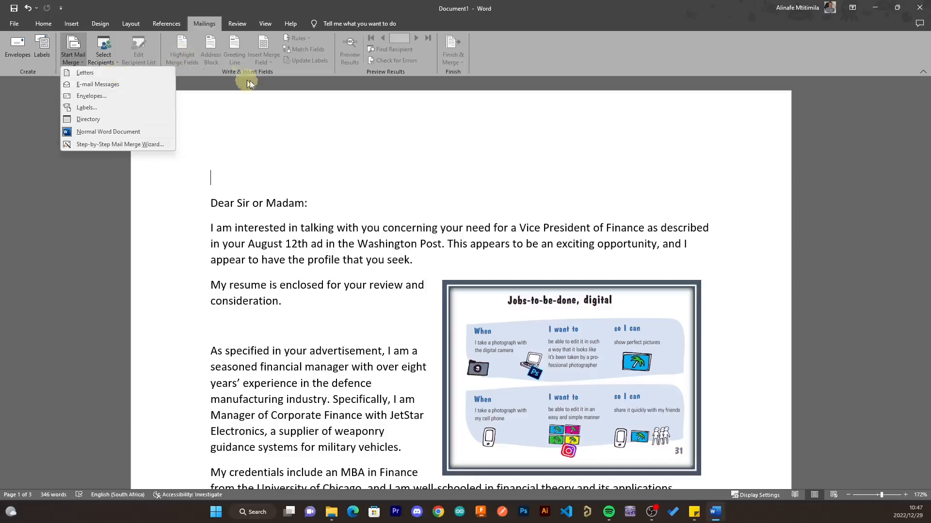
{"action": "left_click", "coordinate": [91, 145]}
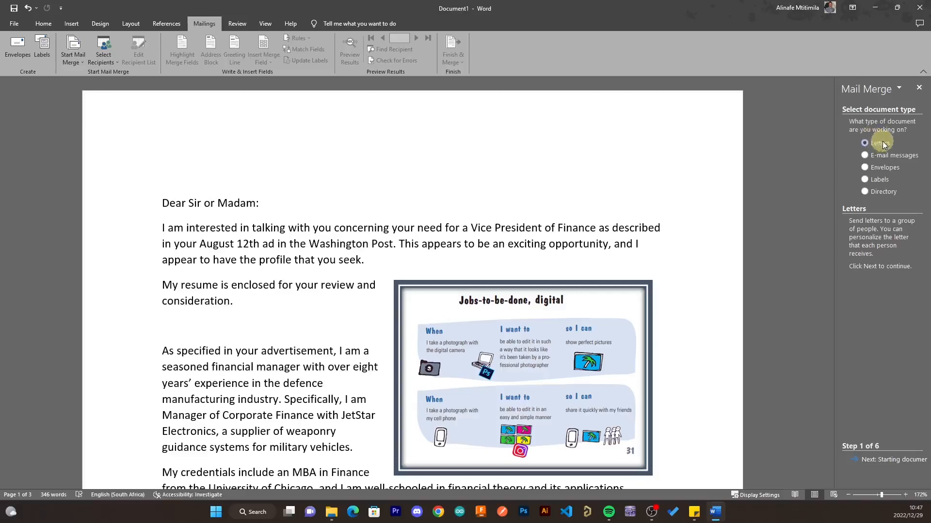
- Keep the current letter as the starting document and create a new typed recipient list
{"action": "left_click", "coordinate": [891, 460]}
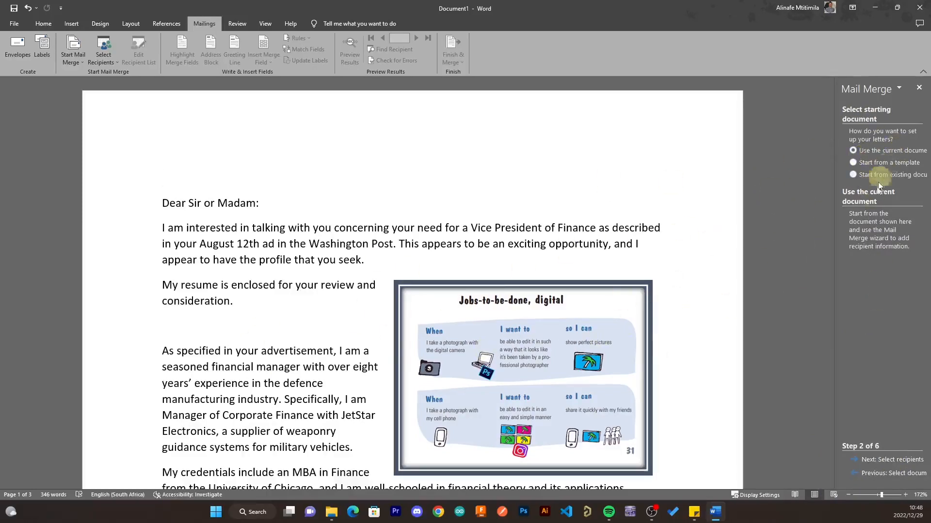
{"action": "left_click", "coordinate": [905, 460]}
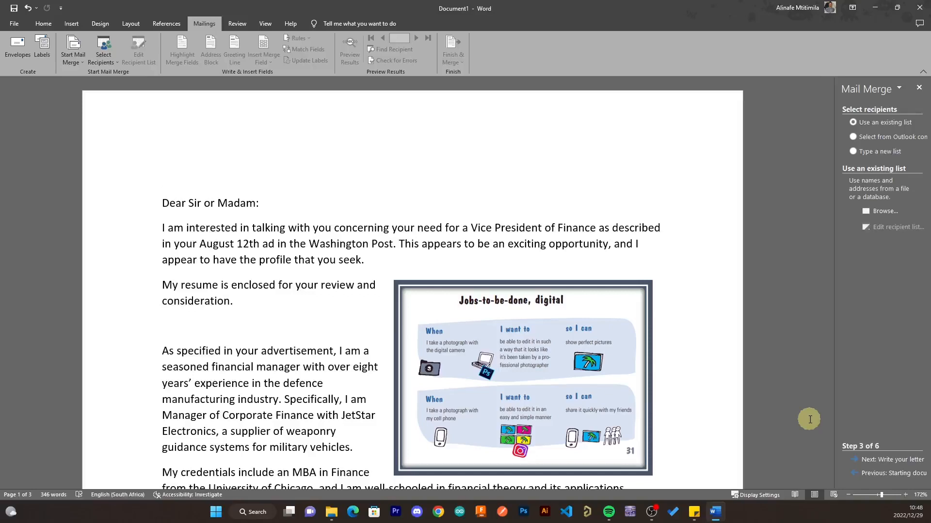
{"action": "left_click", "coordinate": [871, 151]}
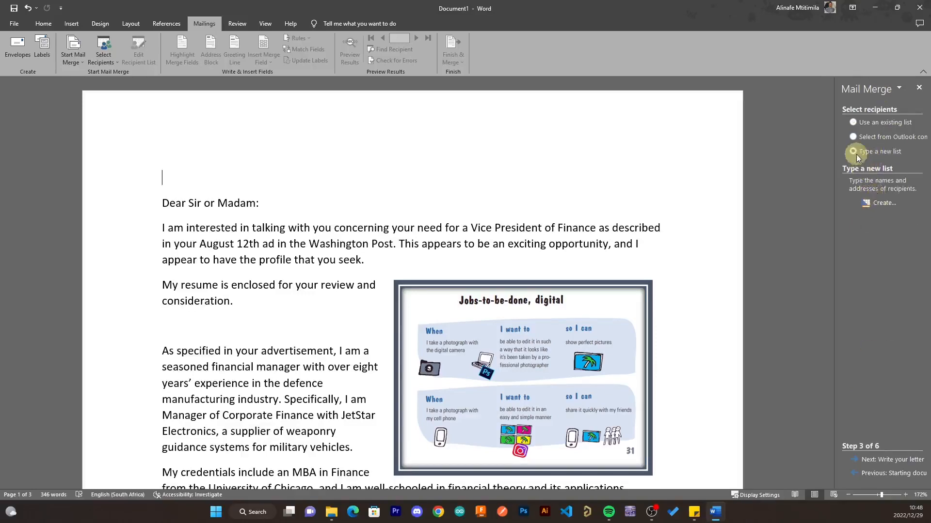
{"action": "left_click", "coordinate": [883, 204]}
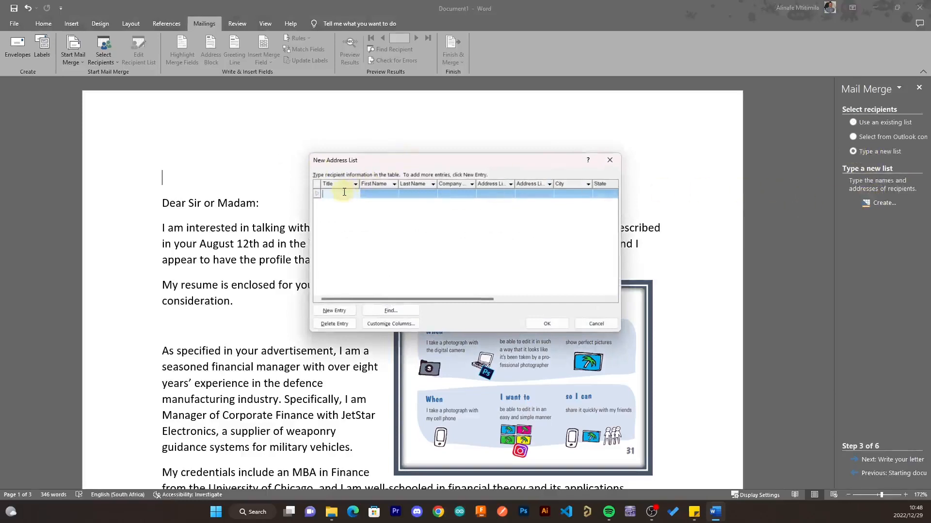
- Enter the first recipient's title Miss, first and last name, and company idealabmw
{"action": "type", "text": "Mr"}
{"action": "key", "text": "BackSpace"}
{"action": "type", "text": "iss"}
{"action": "left_click", "coordinate": [344, 193]}
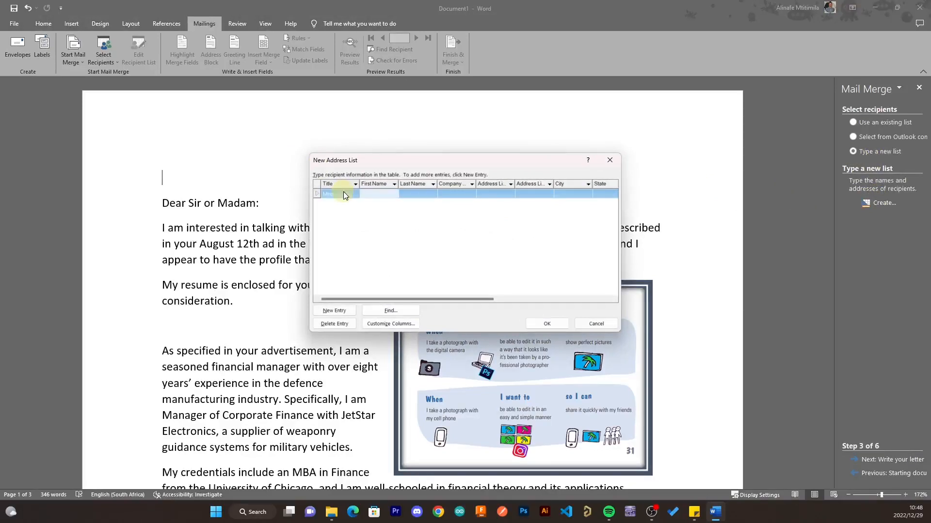
{"action": "key", "text": "Tab"}
{"action": "key", "text": "BackSpace"}
{"action": "key", "text": "BackSpace"}
{"action": "key", "text": "Tab"}
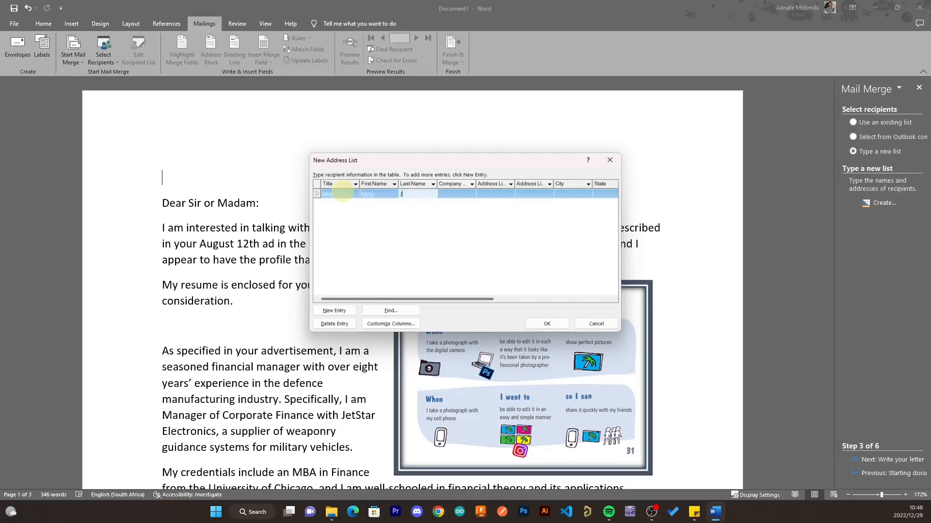
{"action": "key", "text": "BackSpace"}
{"action": "key", "text": "BackSpace"}
{"action": "key", "text": "BackSpace"}
{"action": "key", "text": "Tab"}
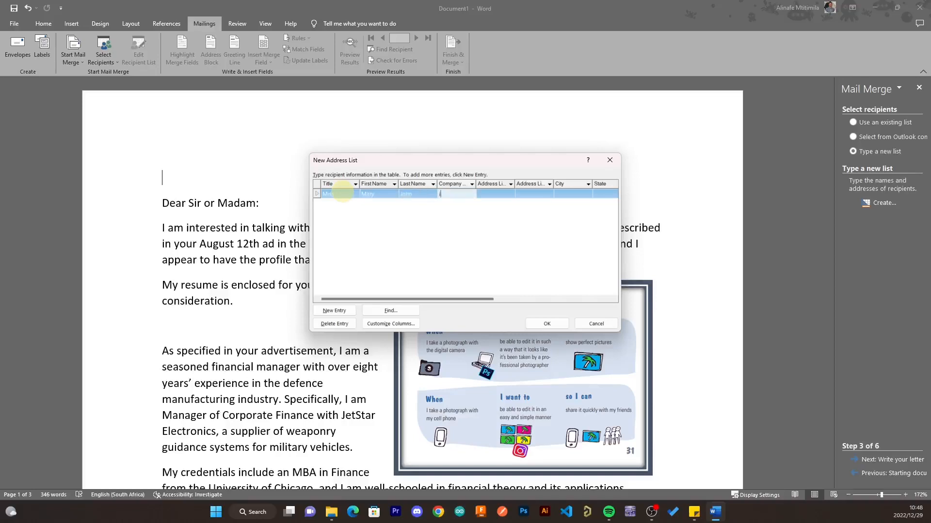
{"action": "key", "text": "Tab"}
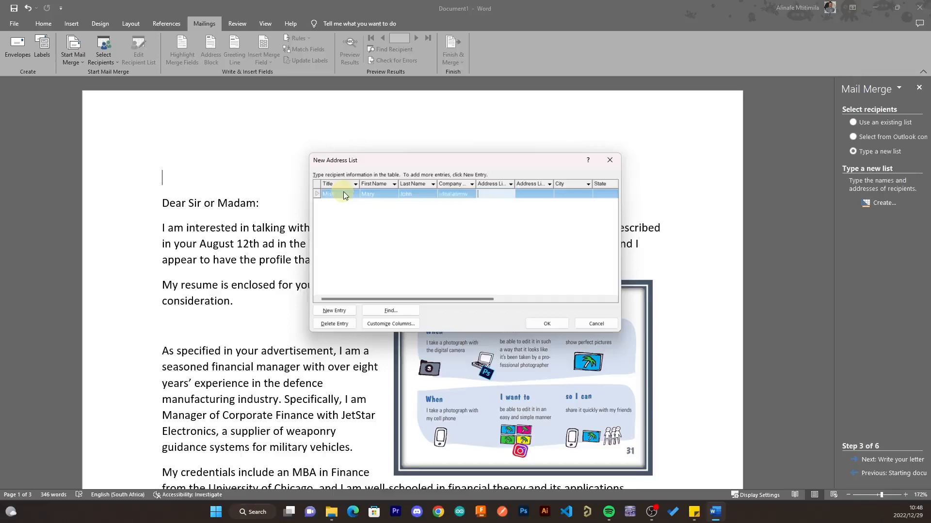
- Fill in the first recipient's postal address, home and work phones, and e-mail, then add a new row
{"action": "key", "text": "Tab"}
{"action": "key", "text": "Tab"}
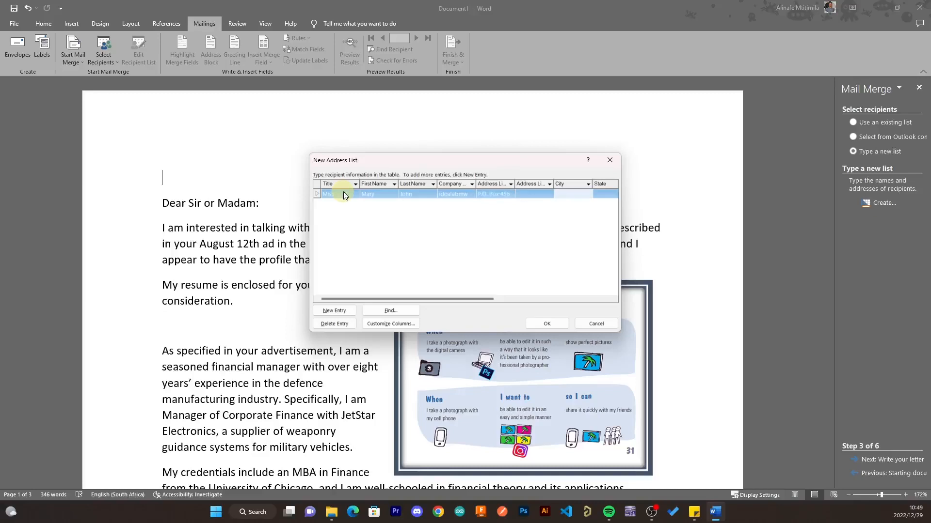
{"action": "type", "text": "Blantyre"}
{"action": "key", "text": "Tab"}
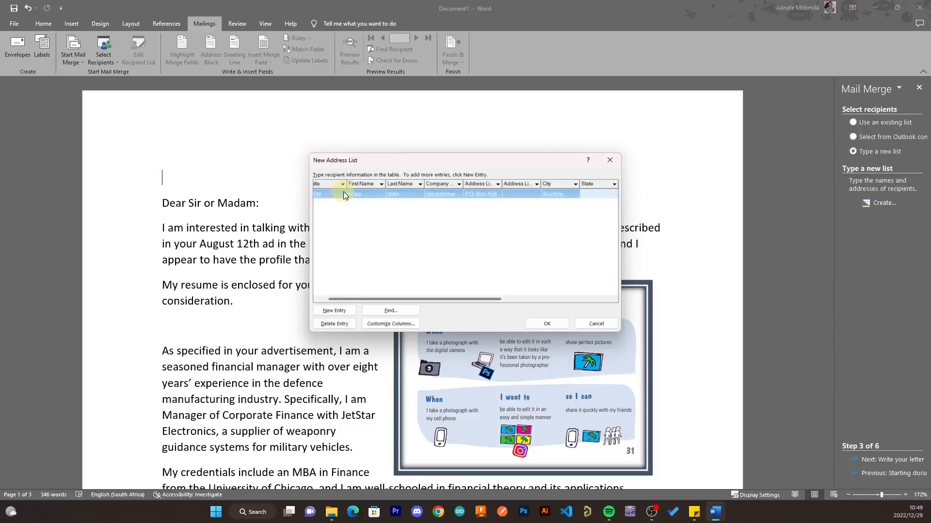
{"action": "type", "text": "Southern region"}
{"action": "key", "text": "Tab"}
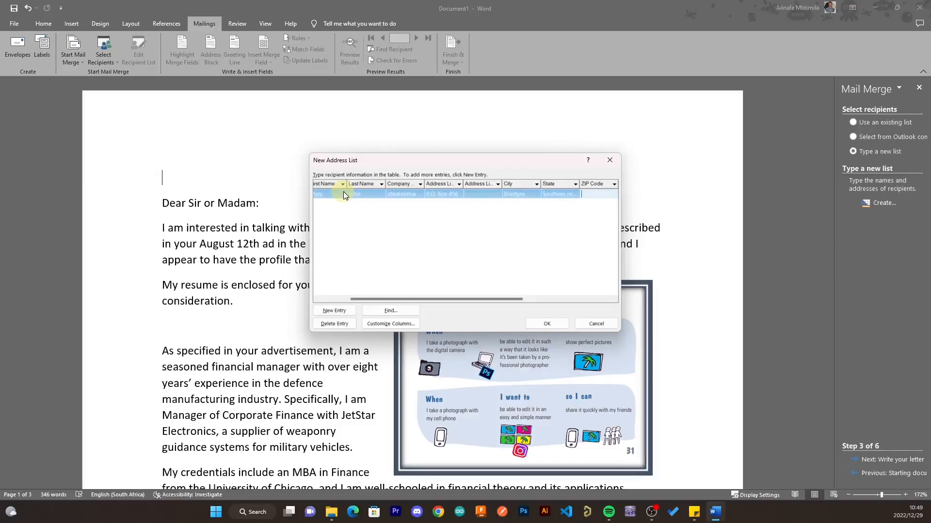
{"action": "type", "text": "0000"}
{"action": "key", "text": "Tab"}
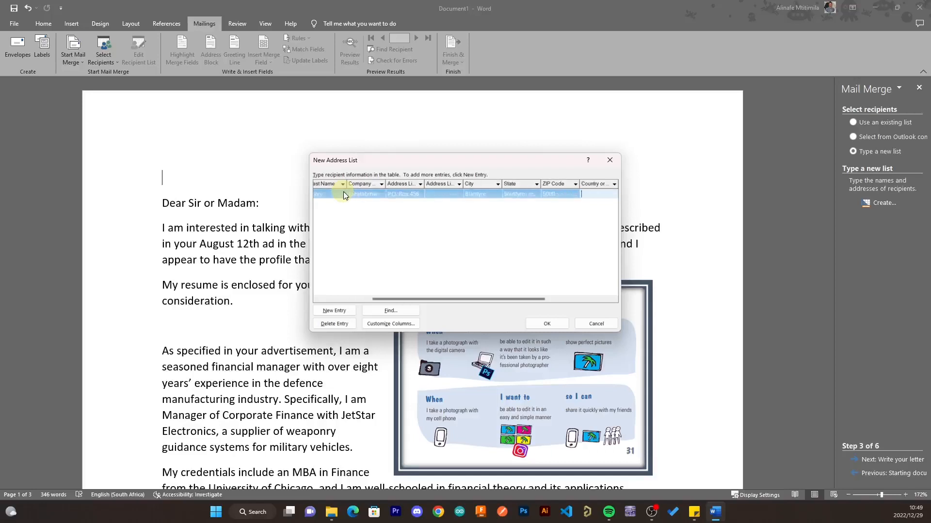
{"action": "type", "text": "Mlawi"}
{"action": "key", "text": "BackSpace"}
{"action": "key", "text": "BackSpace"}
{"action": "key", "text": "BackSpace"}
{"action": "key", "text": "BackSpace"}
{"action": "type", "text": "alaw"}
{"action": "key", "text": "Tab"}
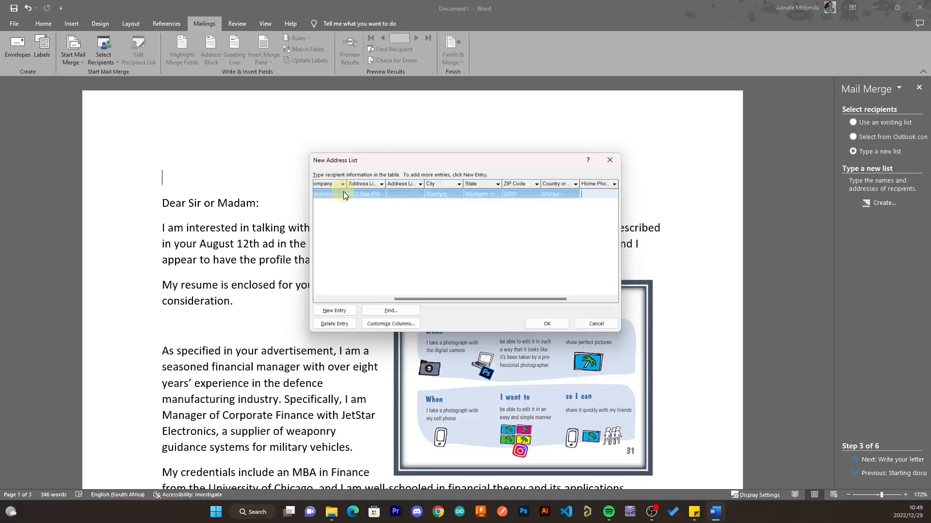
{"action": "type", "text": "05616136"}
{"action": "key", "text": "Tab"}
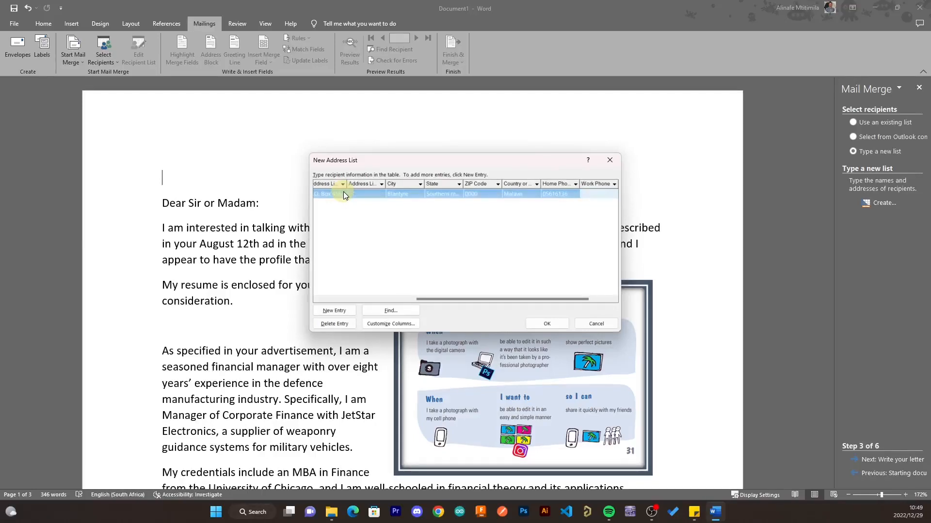
{"action": "key", "text": "Tab"}
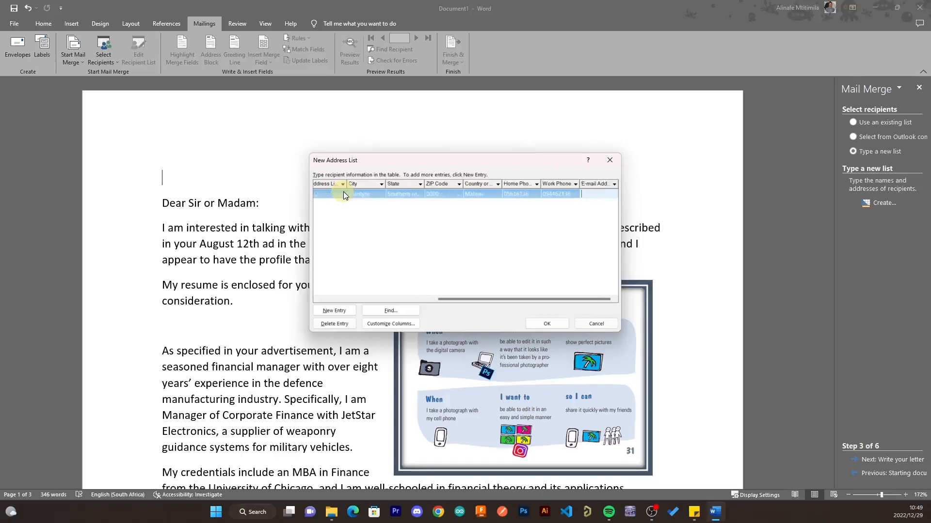
{"action": "type", "text": "M"}
{"action": "key", "text": "BackSpace"}
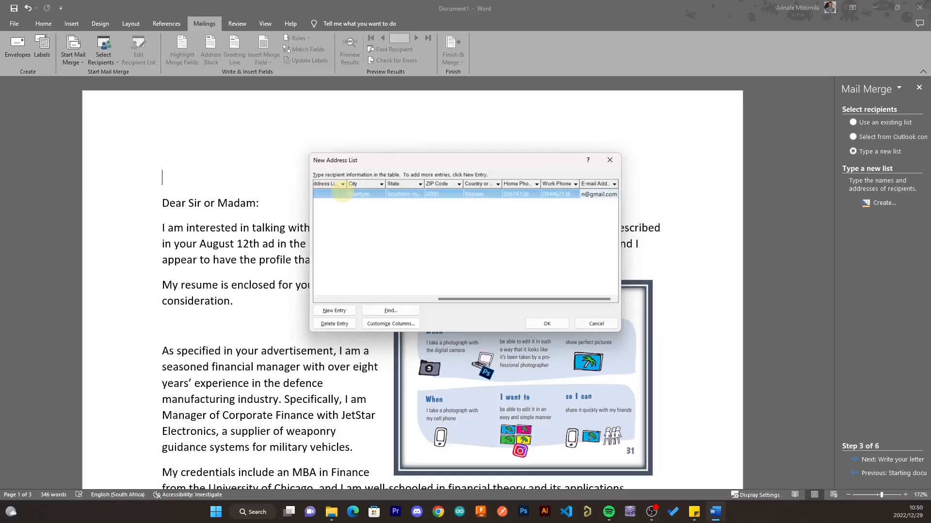
{"action": "key", "text": "Tab"}
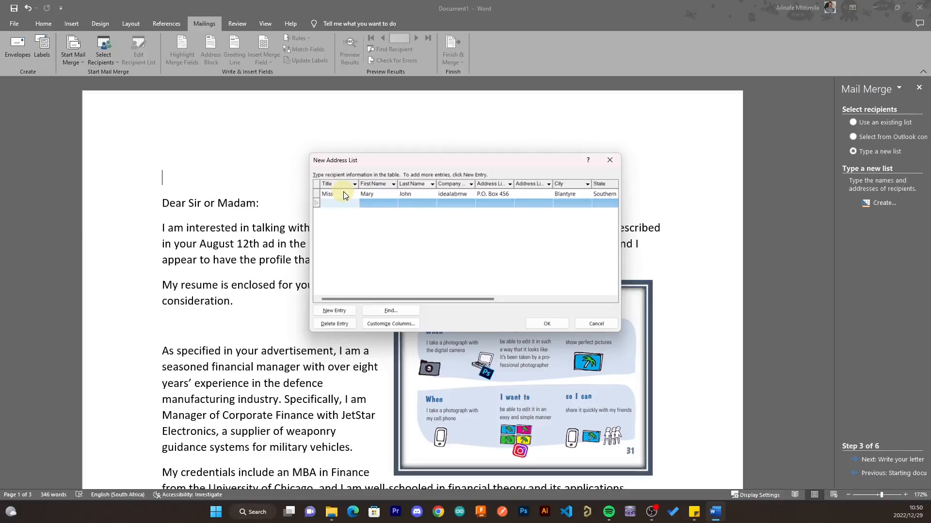
- Enter the second recipient's title Mr, first and last name, company idealabmw and address line
{"action": "left_click", "coordinate": [344, 195]}
{"action": "left_click", "coordinate": [345, 202]}
{"action": "type", "text": "Mr"}
{"action": "key", "text": "Tab"}
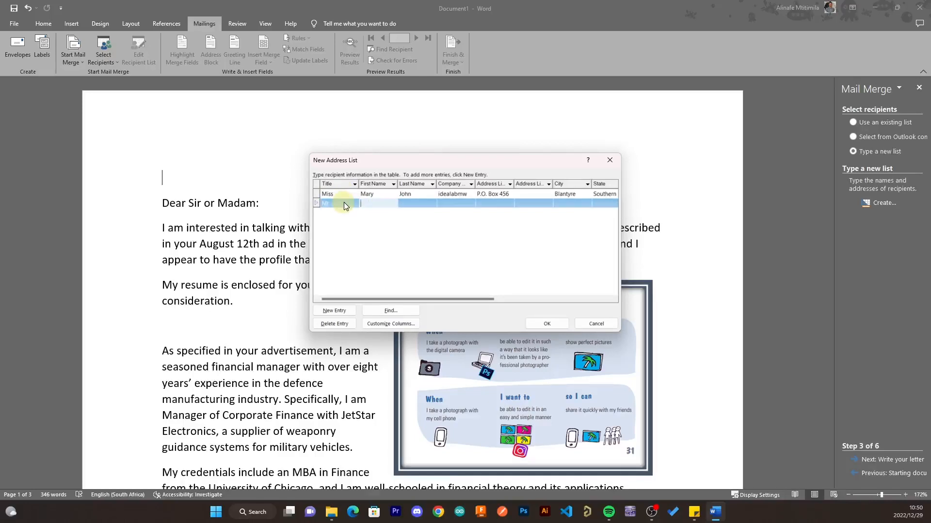
{"action": "type", "text": "John"}
{"action": "key", "text": "Tab"}
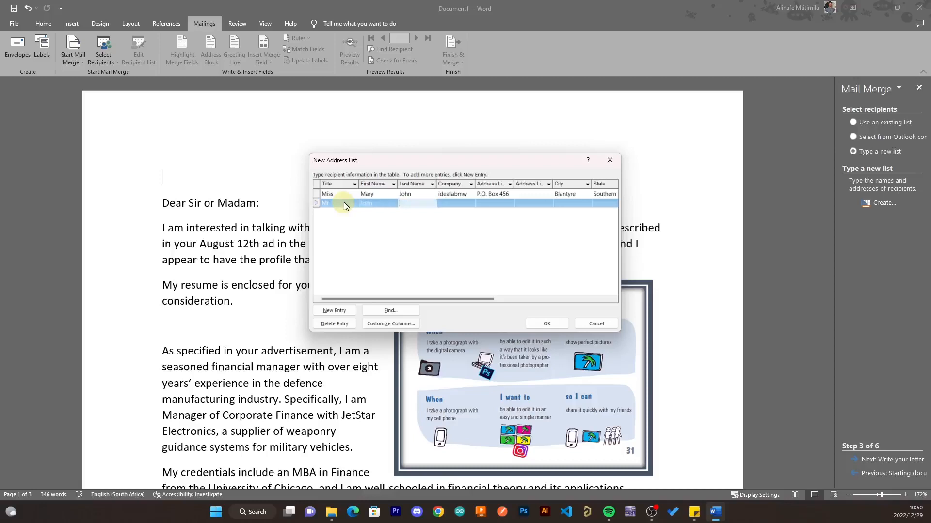
{"action": "type", "text": "Doe"}
{"action": "key", "text": "Tab"}
{"action": "type", "text": "ideal"}
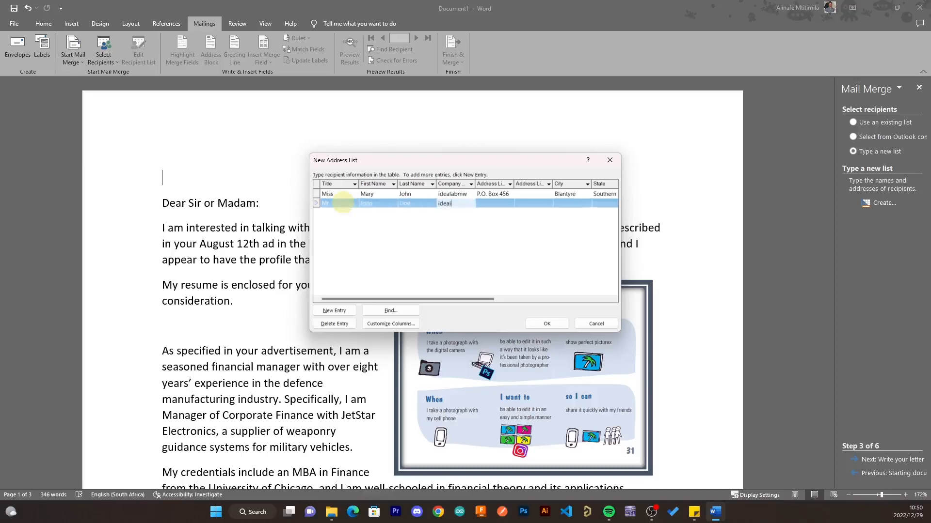
{"action": "type", "text": "abmw"}
{"action": "key", "text": "Tab"}
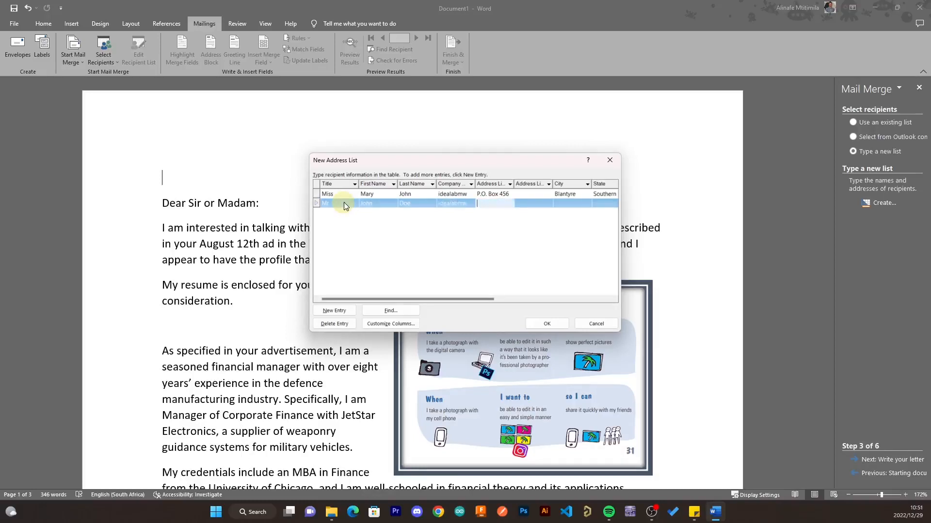
- Complete the second recipient's city, region, ZIP, country, phones and e-mail, then close the list
{"action": "key", "text": "Tab"}
{"action": "key", "text": "Tab"}
{"action": "type", "text": "Li"}
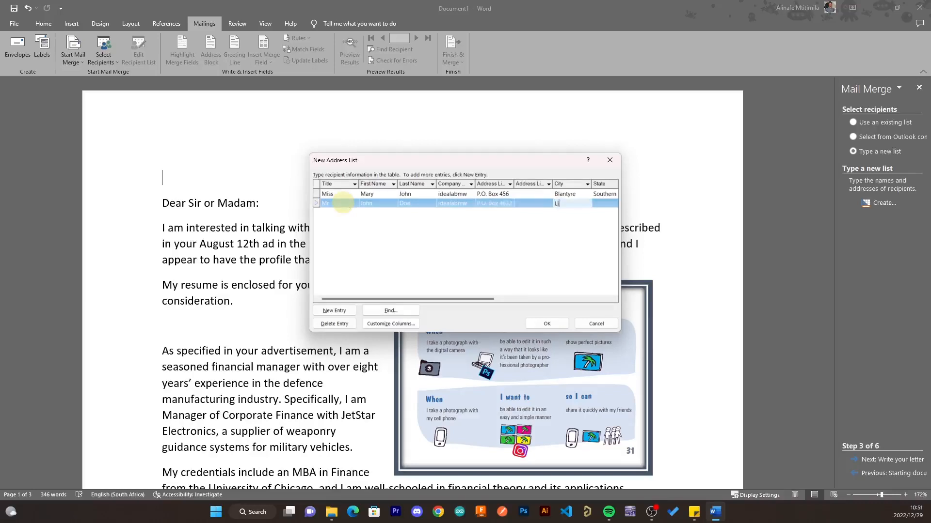
{"action": "type", "text": "longwe"}
{"action": "key", "text": "Tab"}
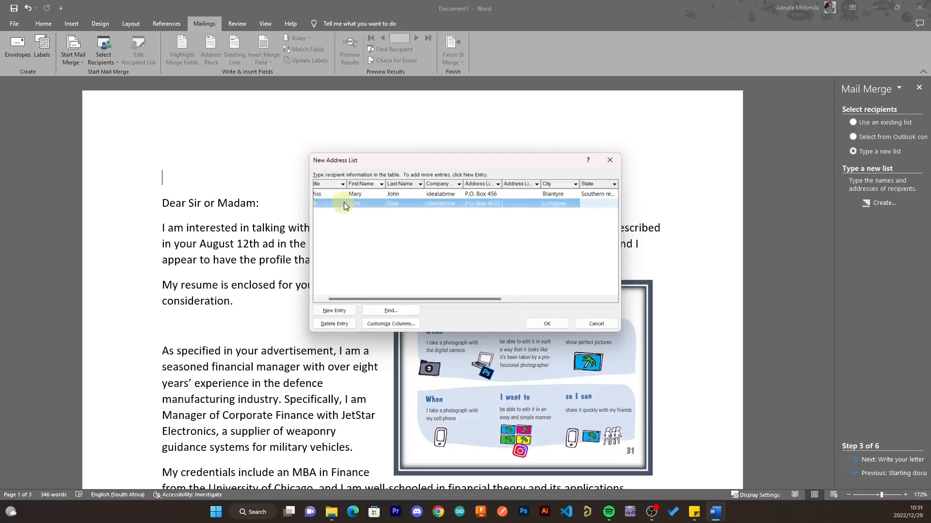
{"action": "type", "text": "Central Region"}
{"action": "key", "text": "Tab"}
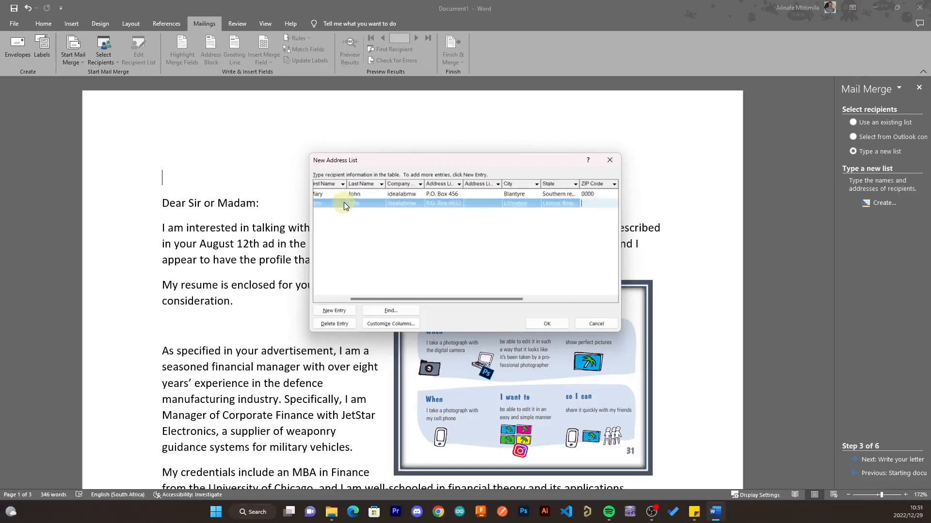
{"action": "type", "text": "0000"}
{"action": "key", "text": "Tab"}
{"action": "type", "text": "Malawi"}
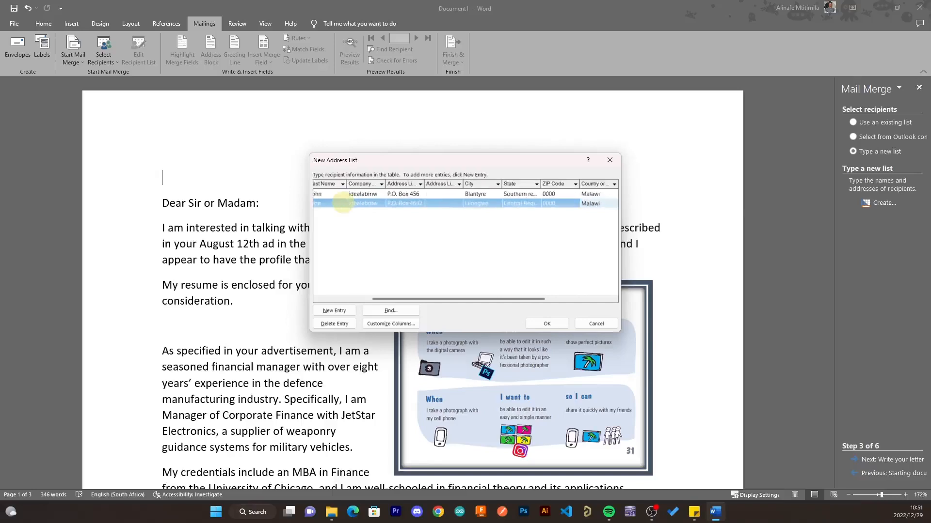
{"action": "key", "text": "Tab"}
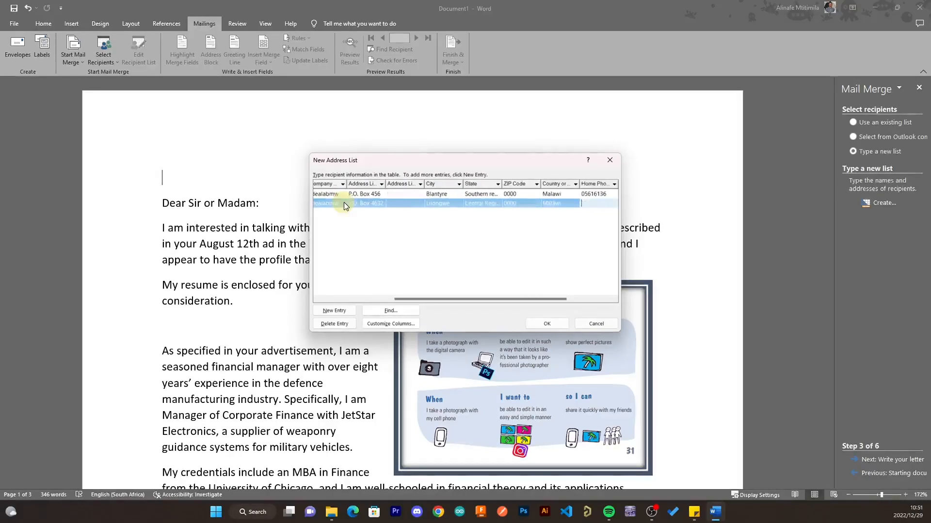
{"action": "type", "text": "09846116"}
{"action": "key", "text": "Tab"}
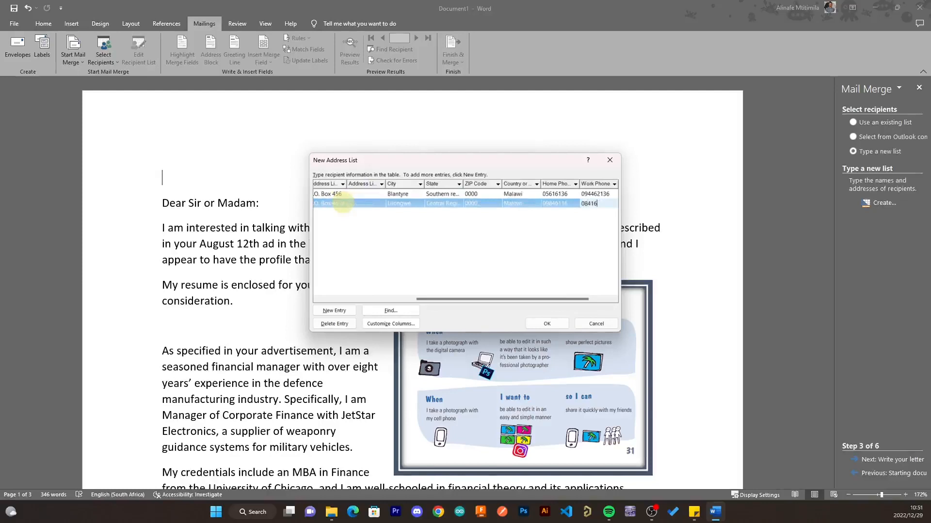
{"action": "key", "text": "Tab"}
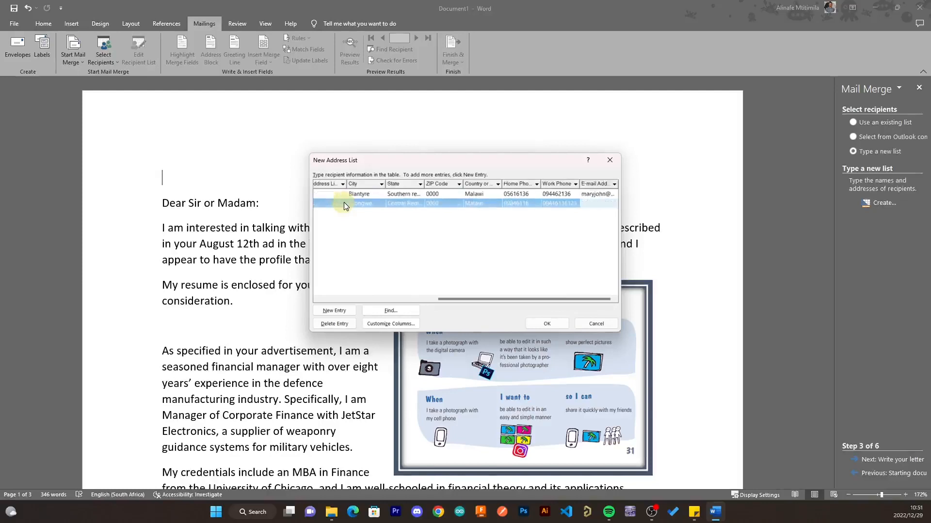
{"action": "key", "text": "Tab"}
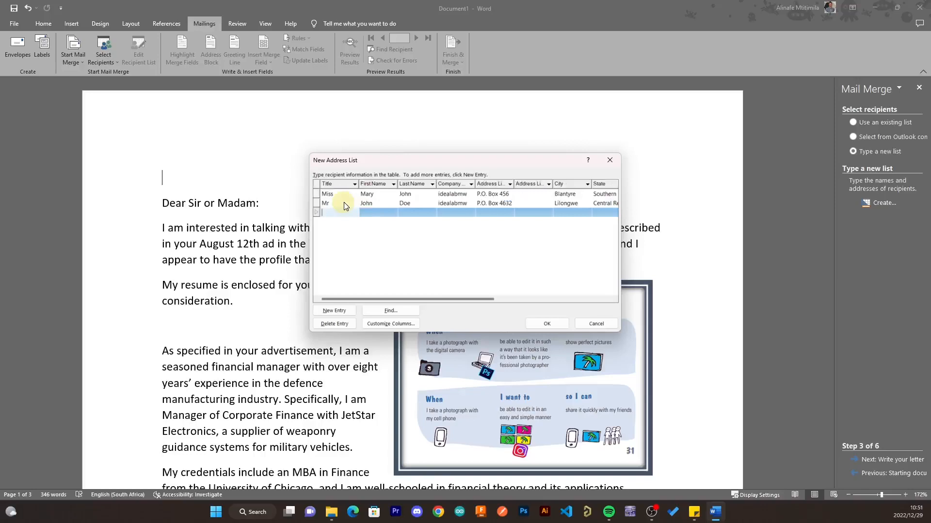
{"action": "left_click", "coordinate": [543, 324]}
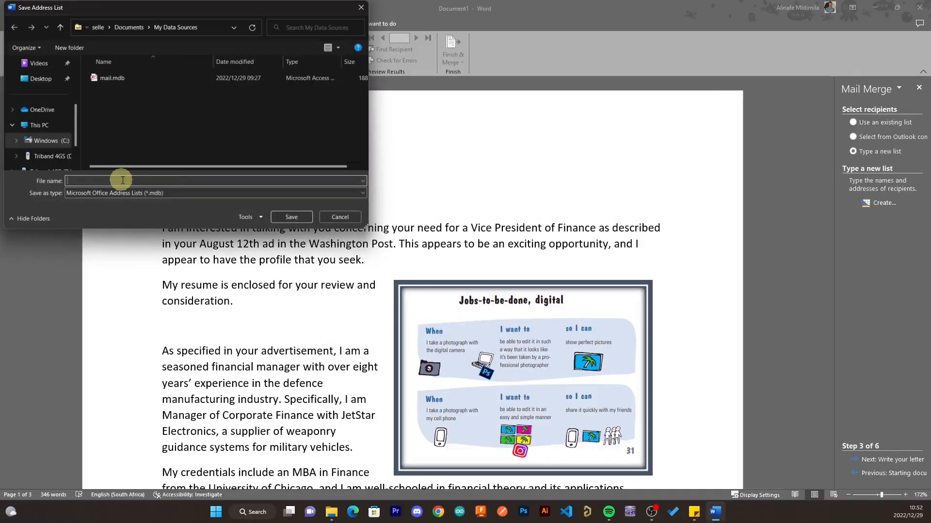
- Save the address list as test, widen the recipients dialog to check all columns, and accept it
{"action": "type", "text": "est"}
{"action": "key", "text": "Return"}
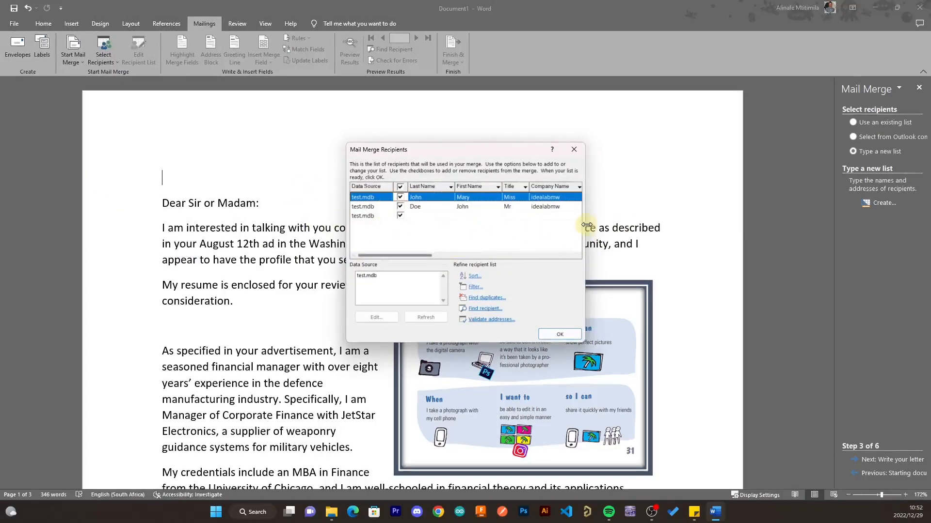
{"action": "left_click_drag", "start_coordinate": [585, 223], "coordinate": [926, 223]}
{"action": "left_click_drag", "start_coordinate": [768, 149], "coordinate": [531, 158]}
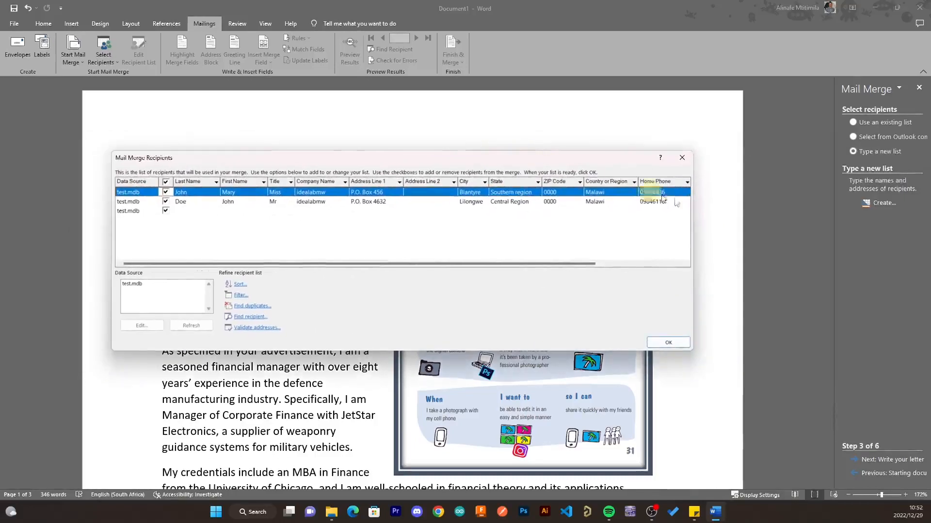
{"action": "left_click_drag", "start_coordinate": [692, 228], "coordinate": [812, 224]}
{"action": "left_click", "coordinate": [777, 343]}
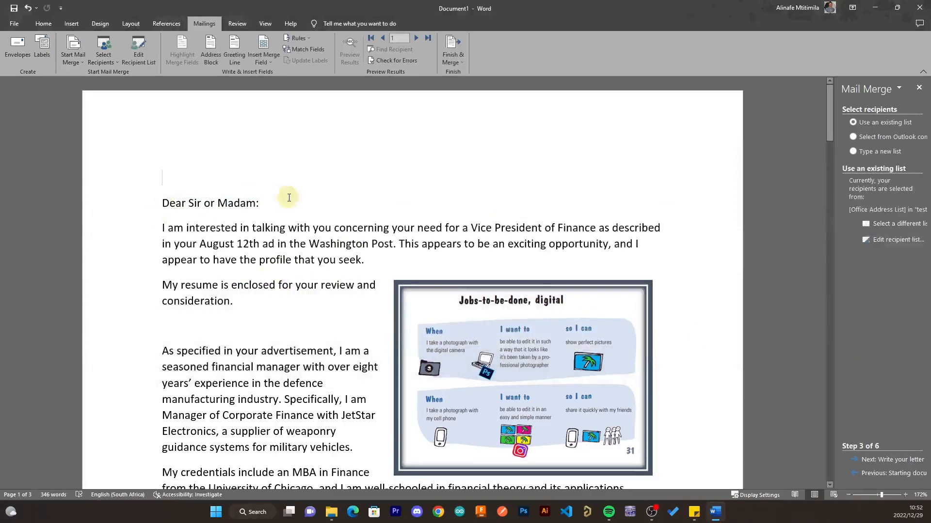
- Delete the 'Dear Sir or Madam:' line, advance to step 4 Write your letter, and add a top blank line
{"action": "left_click_drag", "start_coordinate": [272, 203], "coordinate": [157, 206]}
{"action": "key", "text": "Delete"}
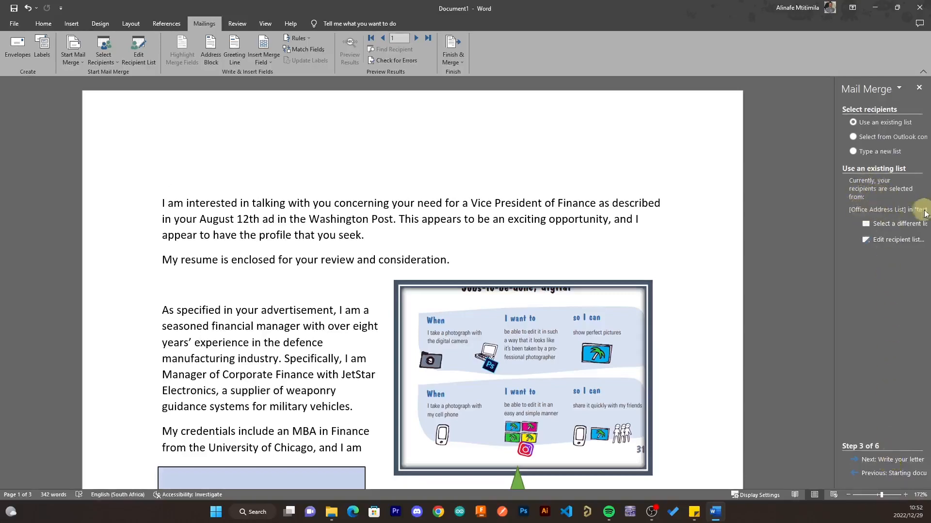
{"action": "left_click", "coordinate": [866, 459]}
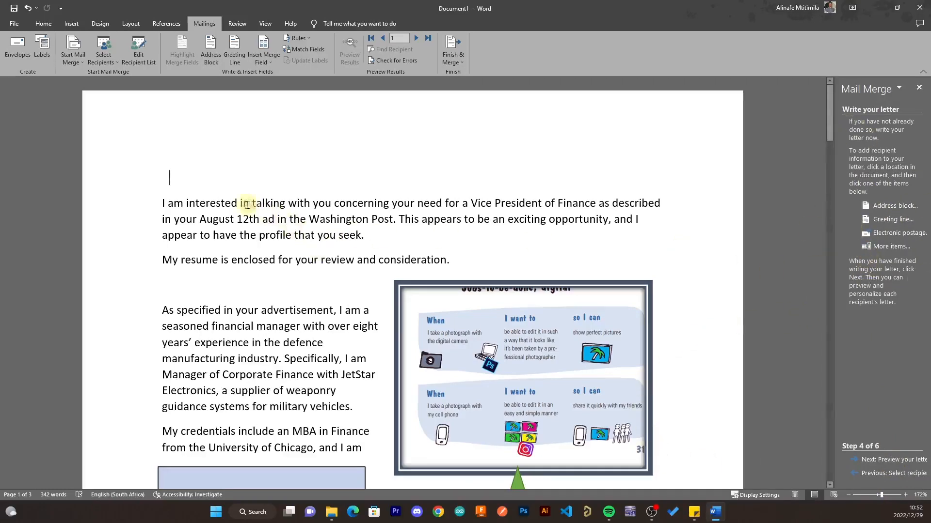
{"action": "double_click", "coordinate": [193, 178]}
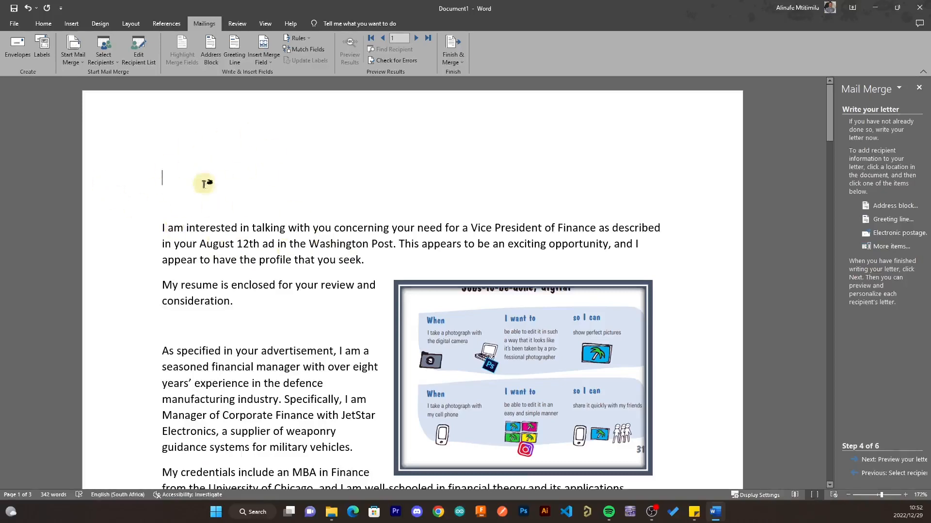
- Insert a default-format «AddressBlock» field at the top of the letter, with a blank line below it
{"action": "left_click", "coordinate": [883, 209]}
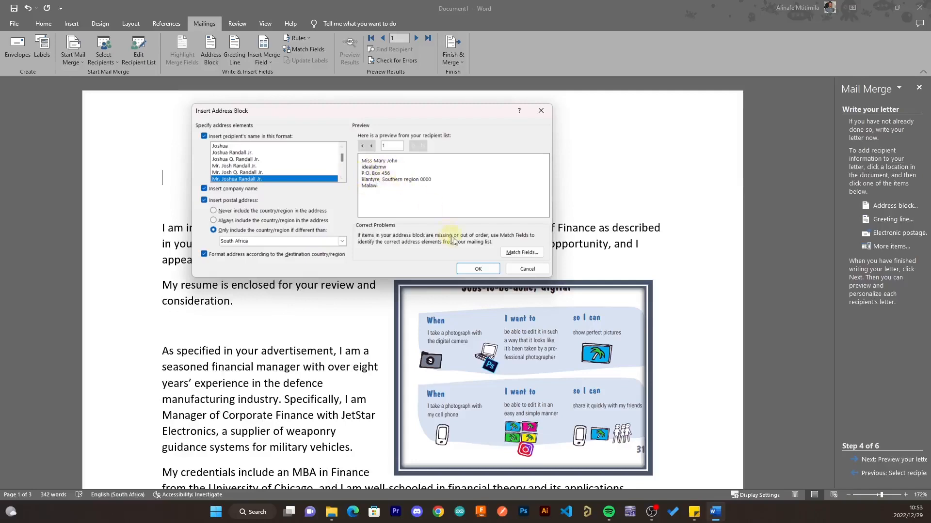
{"action": "left_click", "coordinate": [479, 269]}
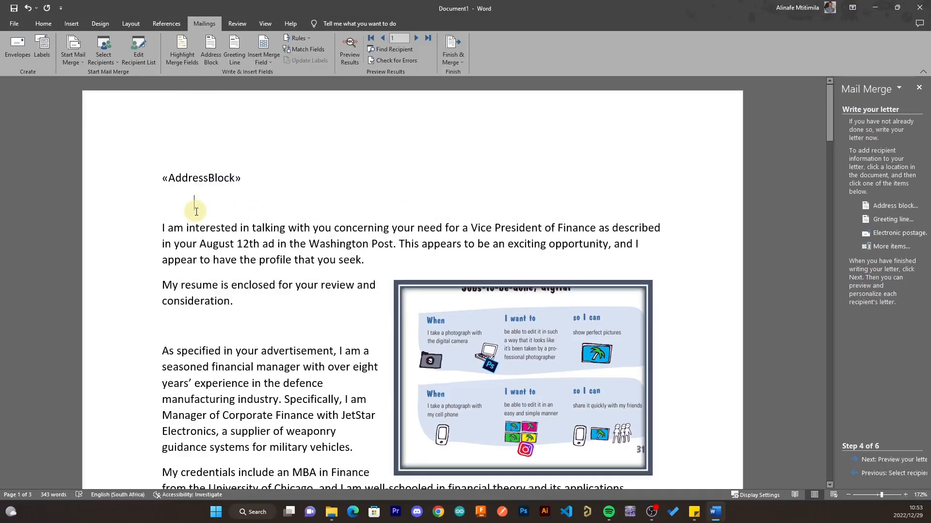
{"action": "key", "text": "Delete"}
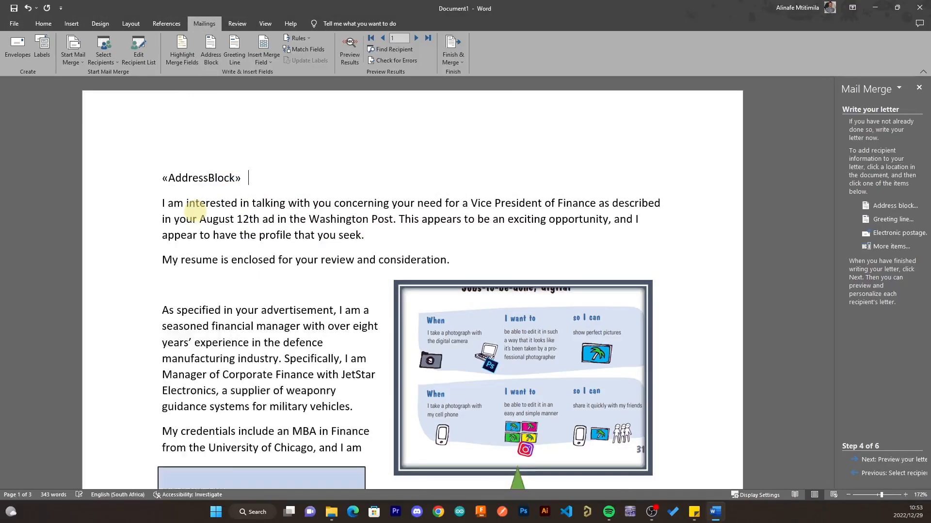
{"action": "key", "text": "Return"}
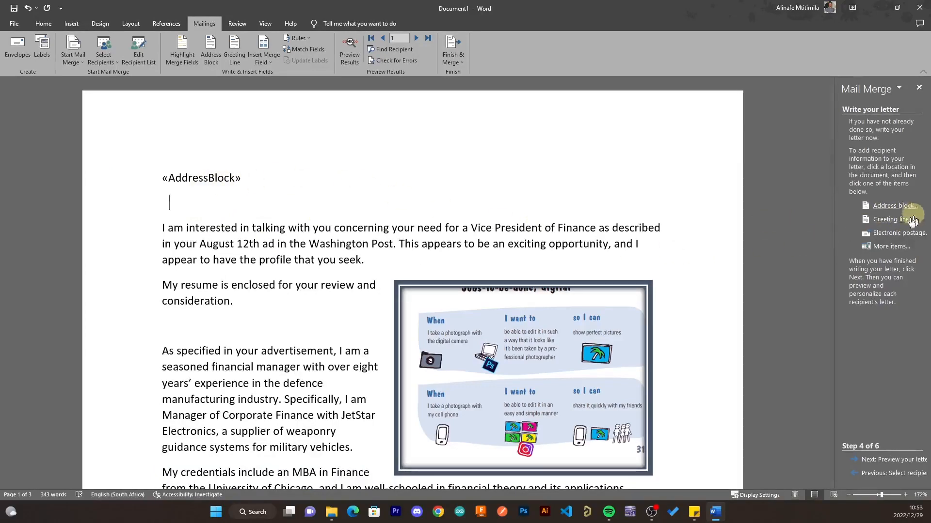
- Add a default «GreetingLine» field under the address block and preview the first recipient's letter
{"action": "left_click", "coordinate": [892, 223]}
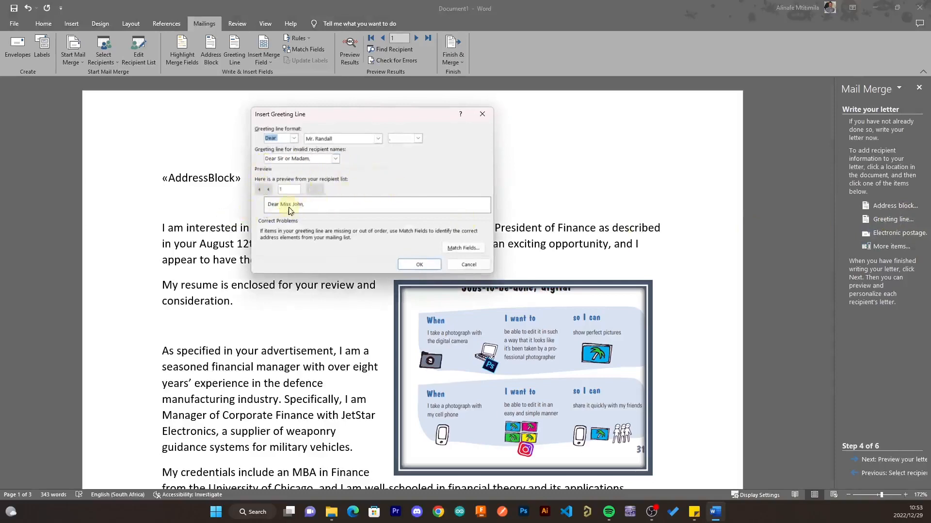
{"action": "left_click", "coordinate": [420, 264]}
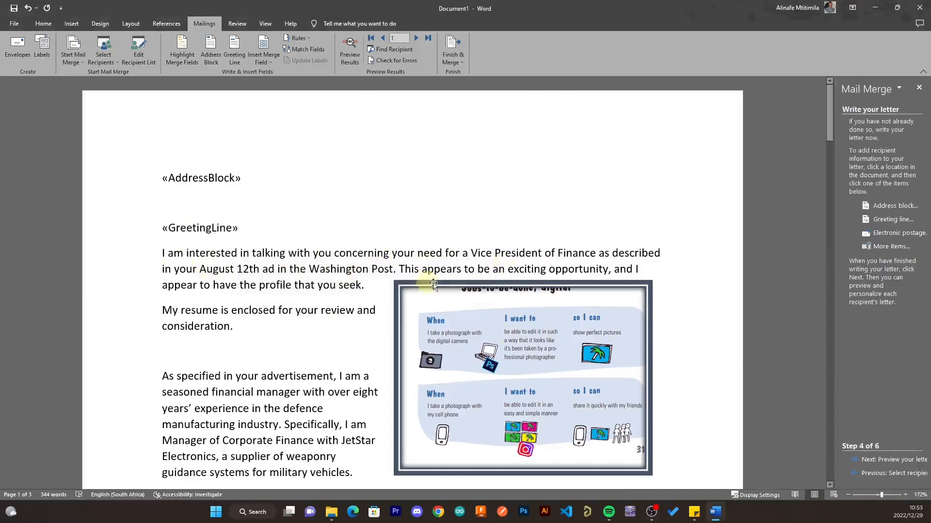
{"action": "left_click", "coordinate": [884, 460]}
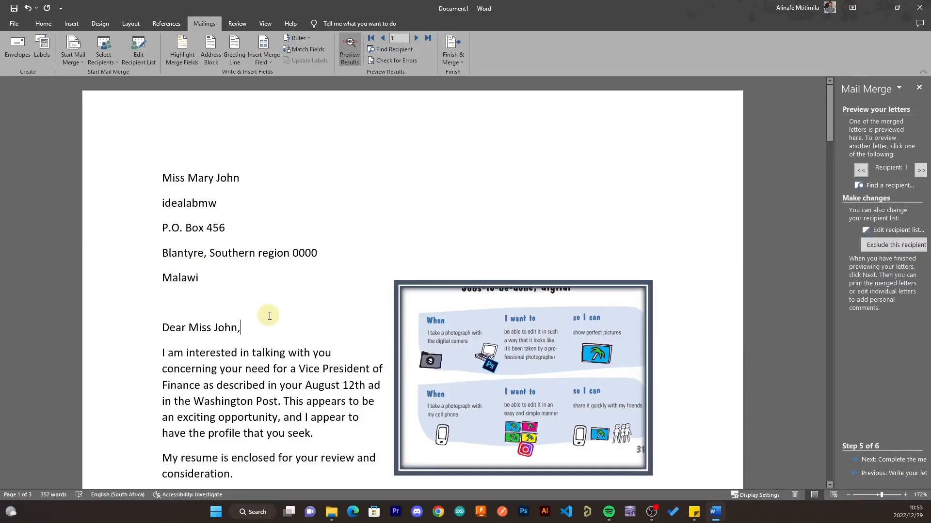
- Drag the picture further down the page so the opening paragraph runs full width
{"action": "scroll", "coordinate": [316, 330], "scroll_direction": "down", "scroll_amount": 1}
{"action": "scroll", "coordinate": [429, 339], "scroll_direction": "down", "scroll_amount": 3}
{"action": "left_click_drag", "start_coordinate": [431, 278], "coordinate": [433, 365]}
{"action": "scroll", "coordinate": [207, 235], "scroll_direction": "up", "scroll_amount": 3}
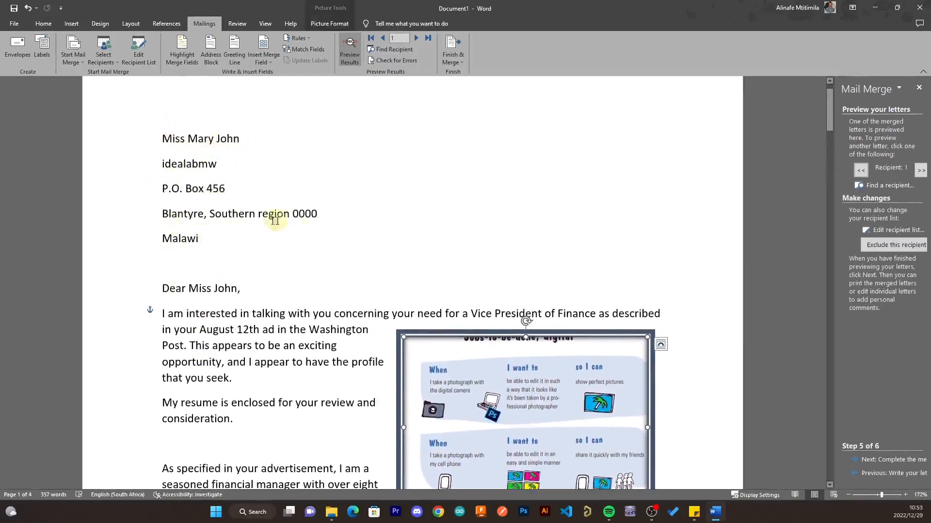
- Switch the preview to recipient 2 and scroll through the merged letter to review it
{"action": "left_click", "coordinate": [920, 171]}
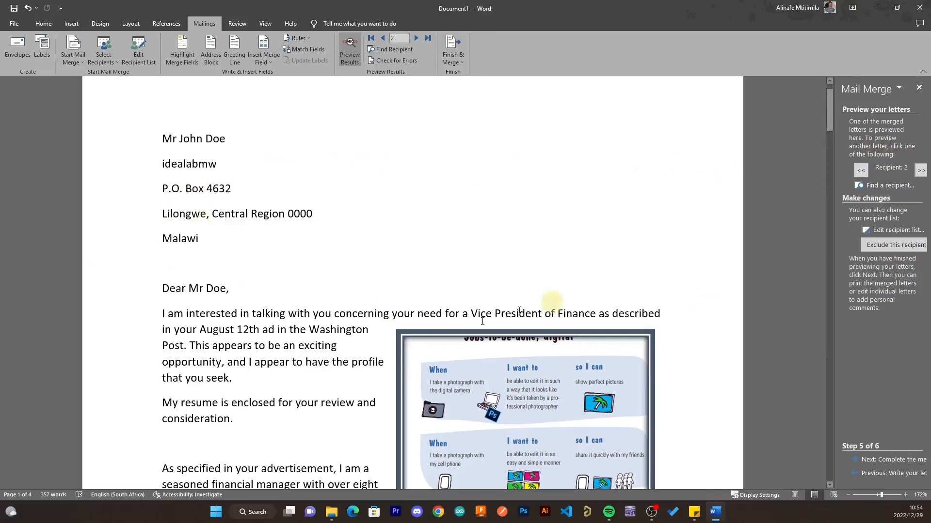
{"action": "scroll", "coordinate": [189, 322], "scroll_direction": "down", "scroll_amount": 1}
{"action": "scroll", "coordinate": [189, 322], "scroll_direction": "down", "scroll_amount": 8}
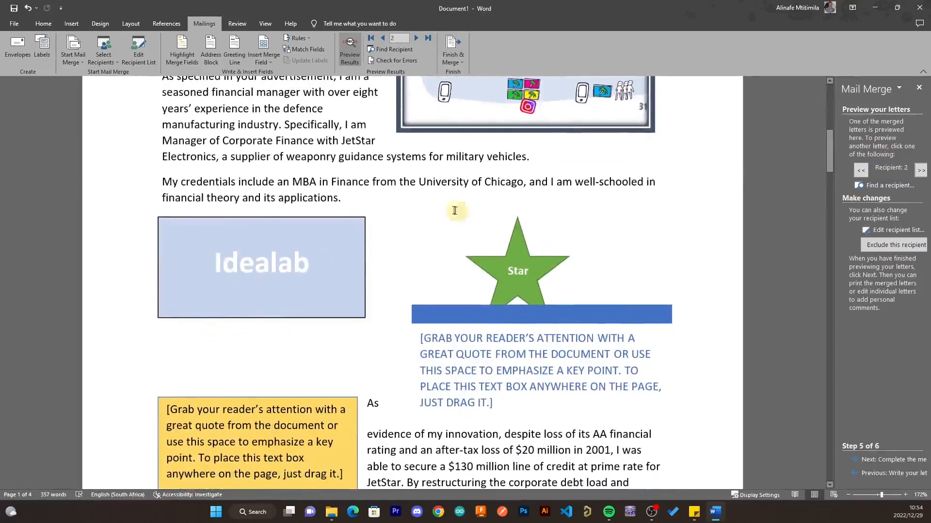
{"action": "scroll", "coordinate": [261, 281], "scroll_direction": "up", "scroll_amount": 6}
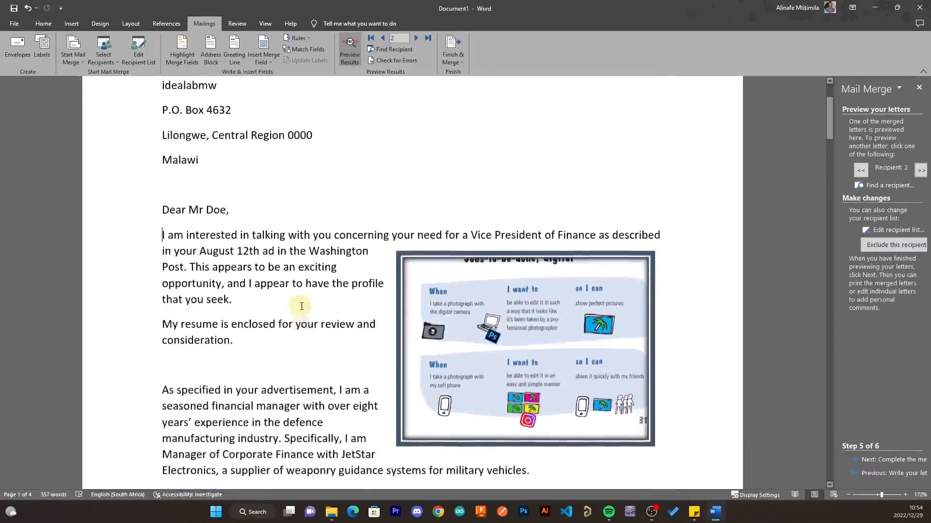
{"action": "scroll", "coordinate": [301, 305], "scroll_direction": "down", "scroll_amount": 3}
{"action": "scroll", "coordinate": [302, 305], "scroll_direction": "down", "scroll_amount": 7}
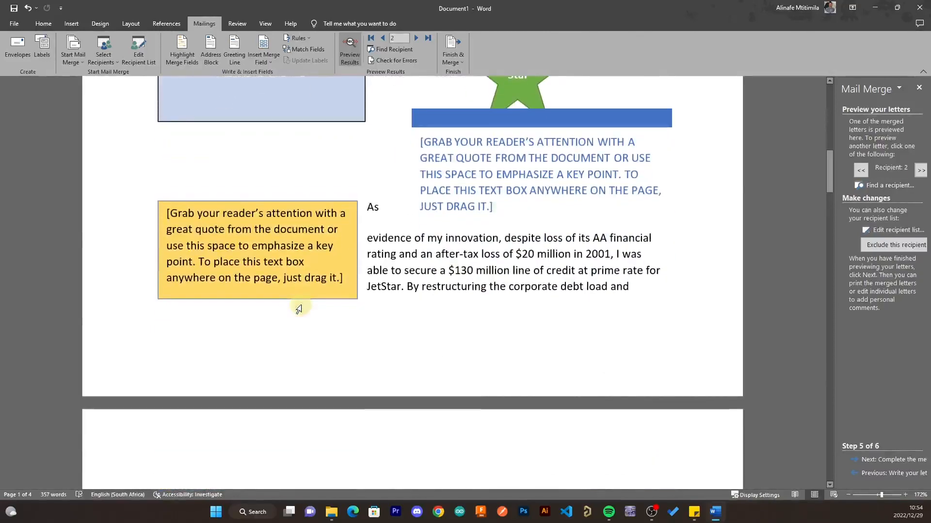
{"action": "scroll", "coordinate": [584, 320], "scroll_direction": "down", "scroll_amount": 5}
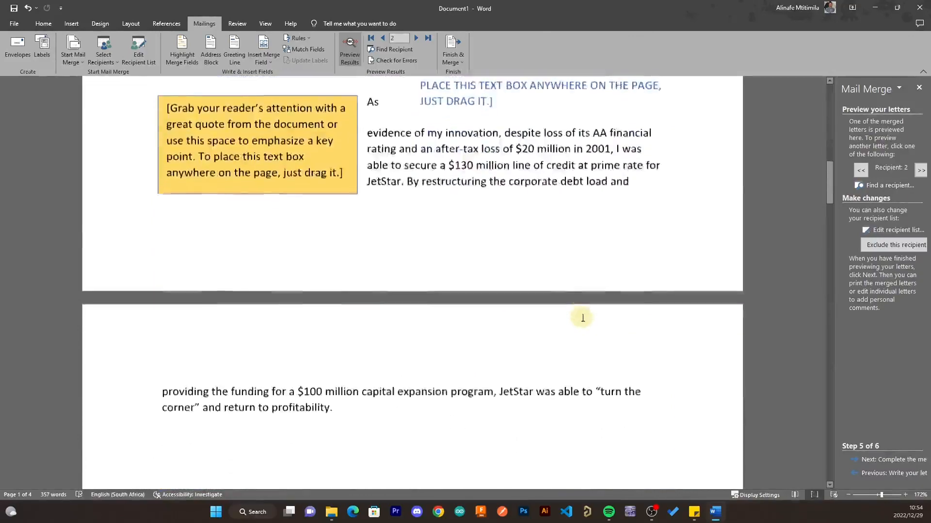
{"action": "scroll", "coordinate": [583, 325], "scroll_direction": "up", "scroll_amount": 10}
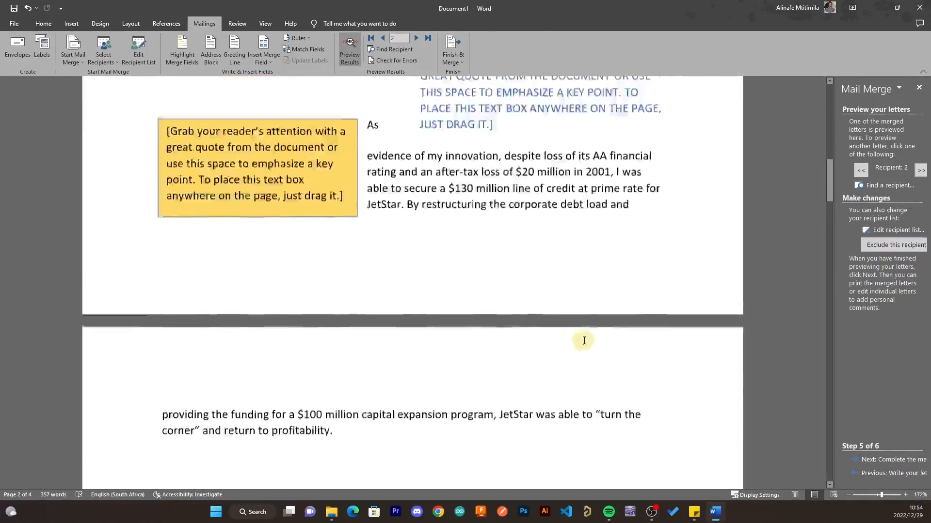
{"action": "scroll", "coordinate": [584, 343], "scroll_direction": "up", "scroll_amount": 9}
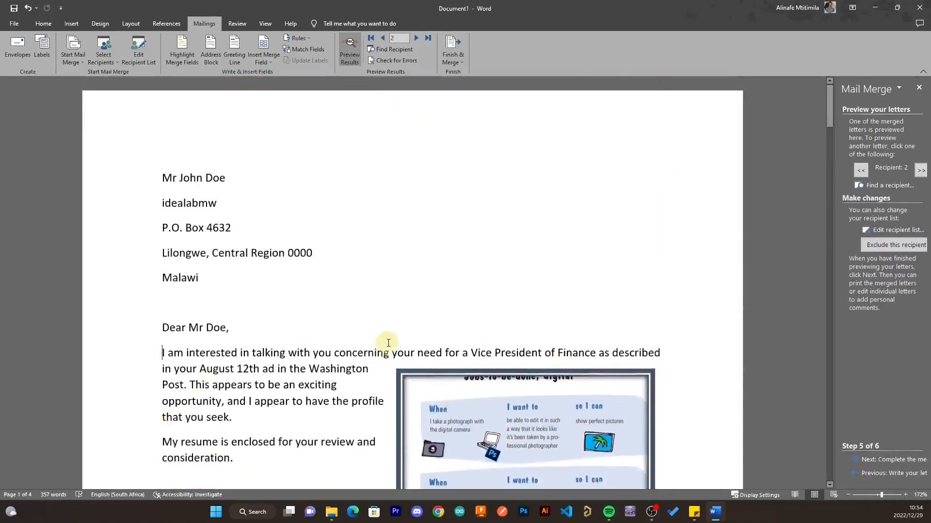
{"action": "scroll", "coordinate": [417, 359], "scroll_direction": "down", "scroll_amount": 2}
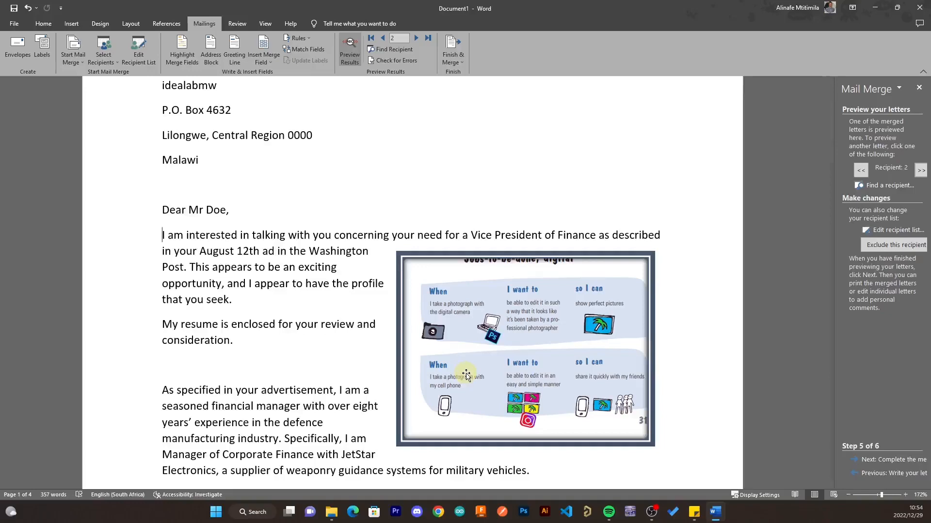
- Complete the merge and choose to print all records
{"action": "left_click", "coordinate": [882, 460]}
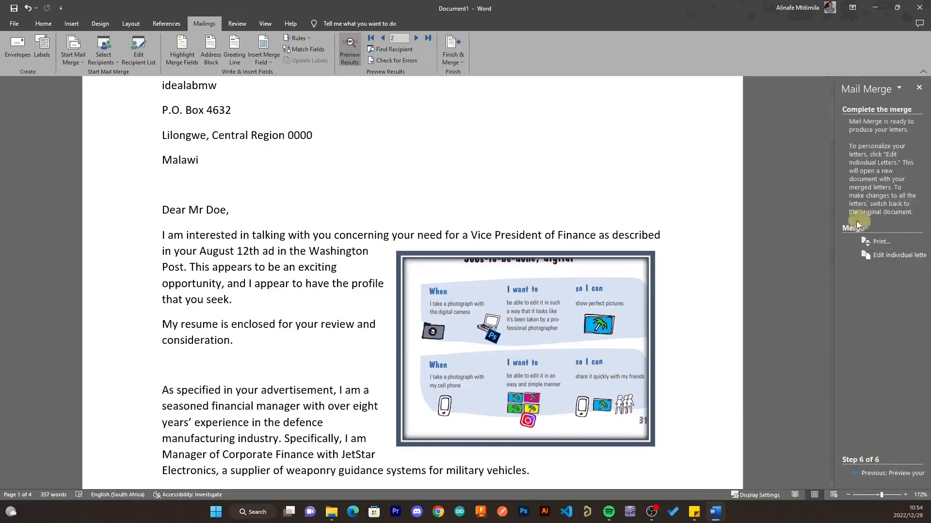
{"action": "left_click", "coordinate": [880, 243]}
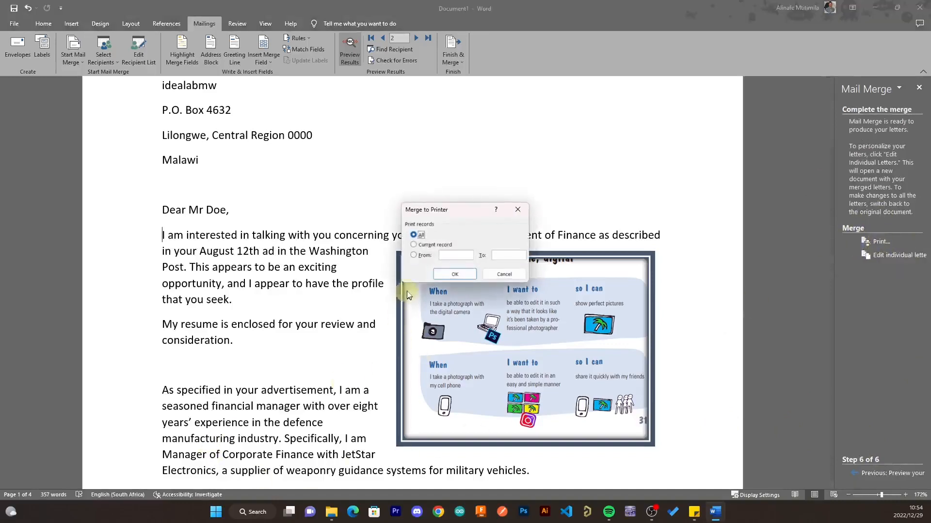
{"action": "left_click", "coordinate": [420, 246]}
{"action": "left_click", "coordinate": [416, 254]}
{"action": "left_click", "coordinate": [413, 235]}
{"action": "left_click", "coordinate": [450, 276]}
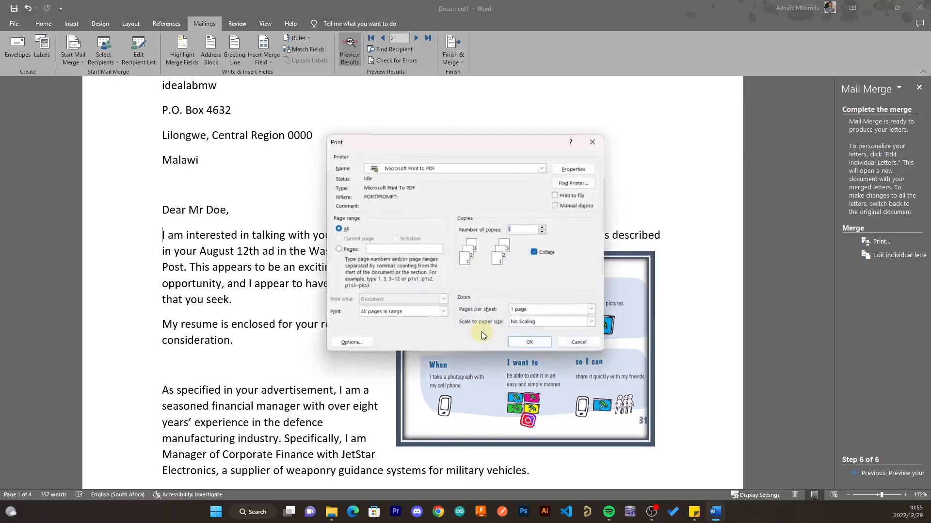
- Print the letters with Microsoft Print to PDF to a file named 'saved'
{"action": "left_click", "coordinate": [525, 346]}
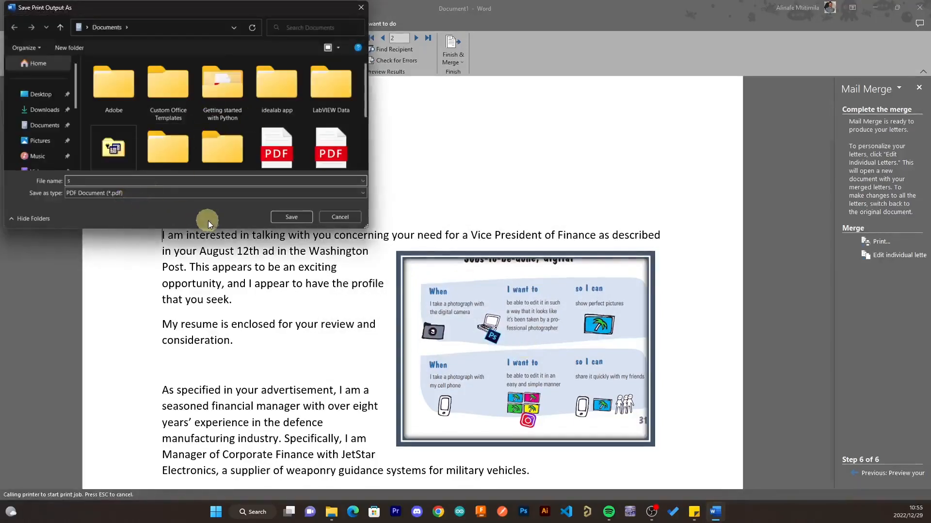
{"action": "type", "text": "saved"}
{"action": "left_click", "coordinate": [293, 213]}
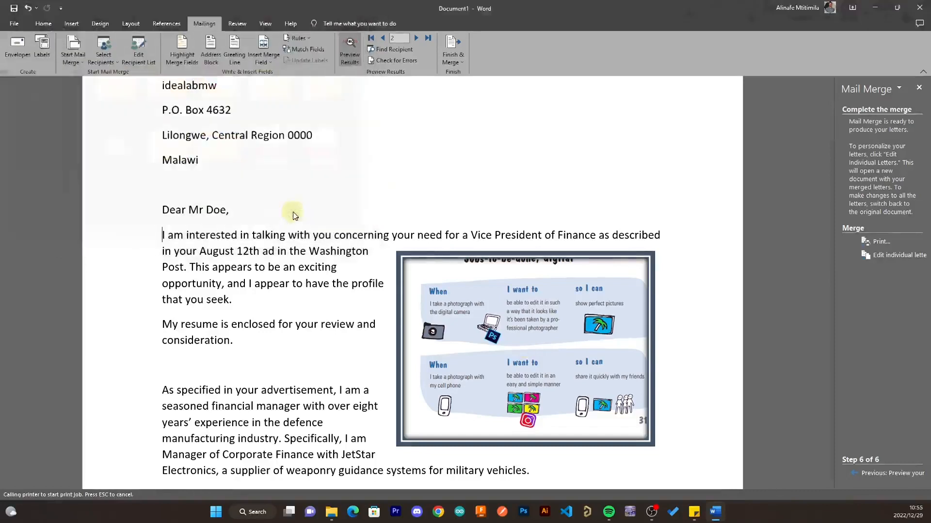